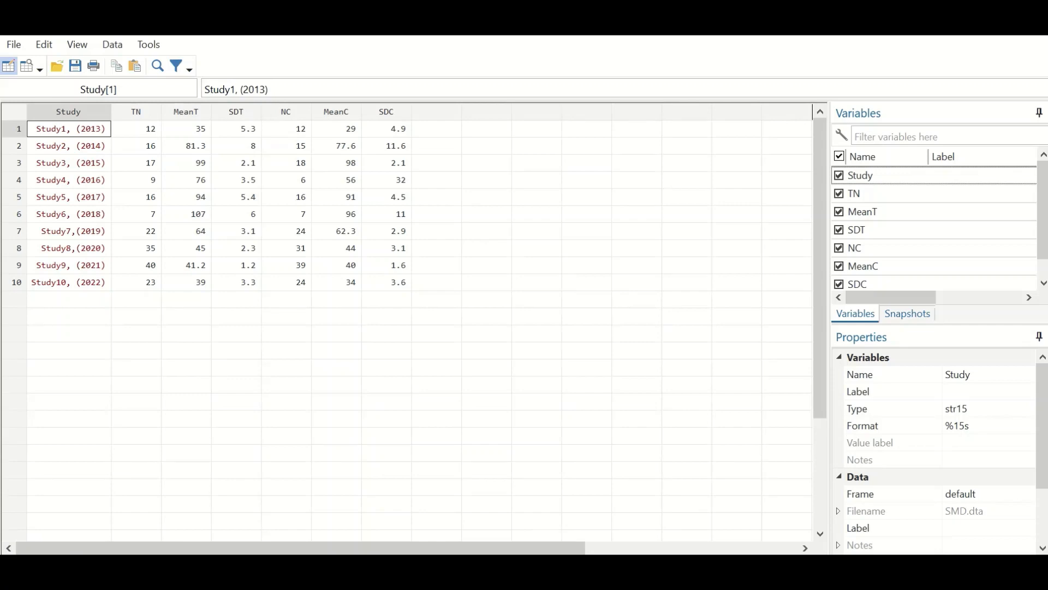
Step: Open the Meta-Analysis Control Panel and reposition it so the full setup form can be used
left_click(173, 44)
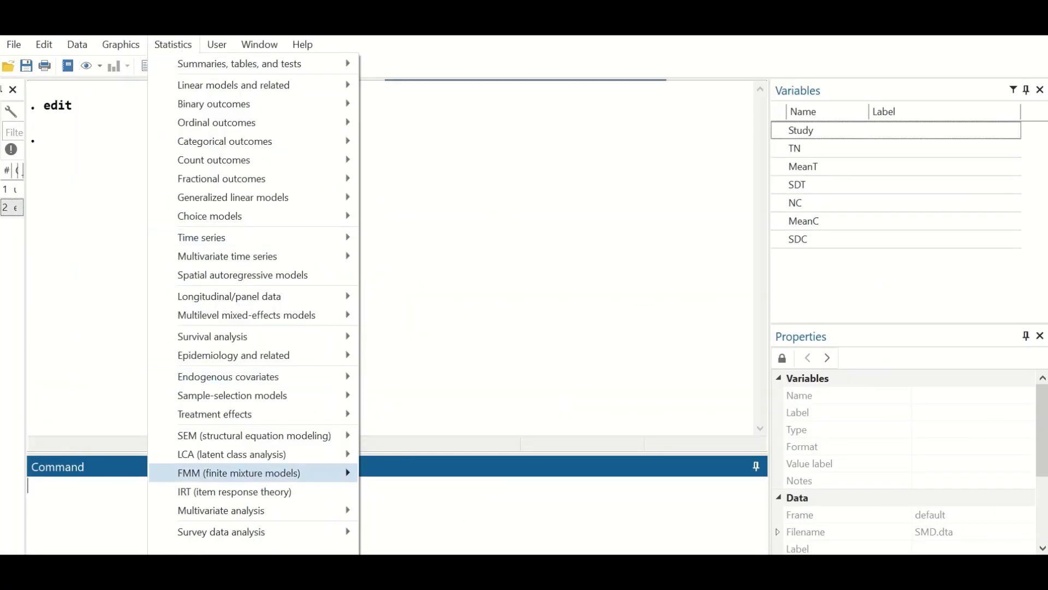
scroll(268, 306, "down", 3)
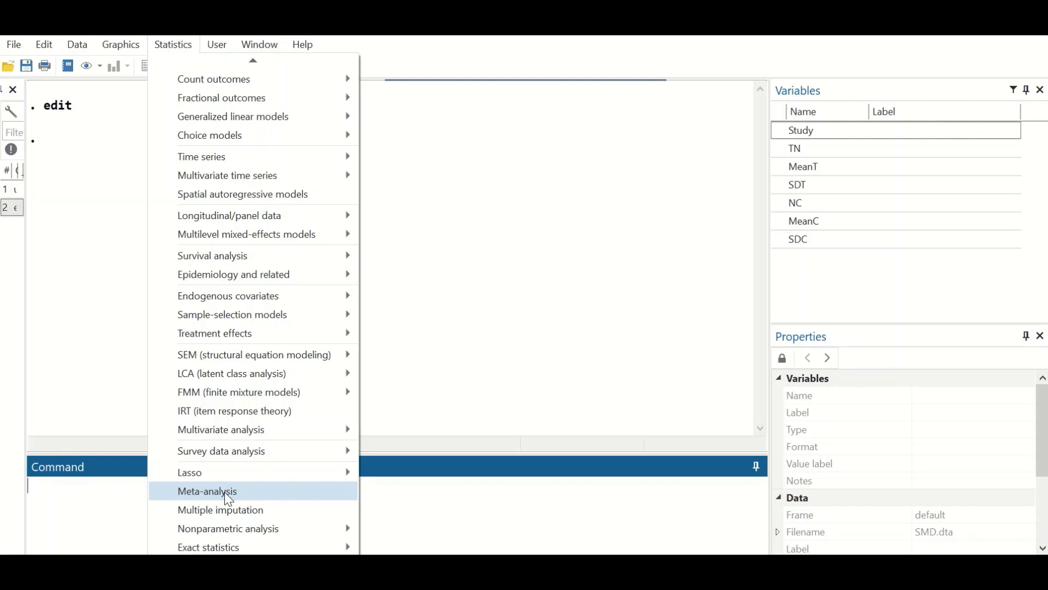
left_click(224, 493)
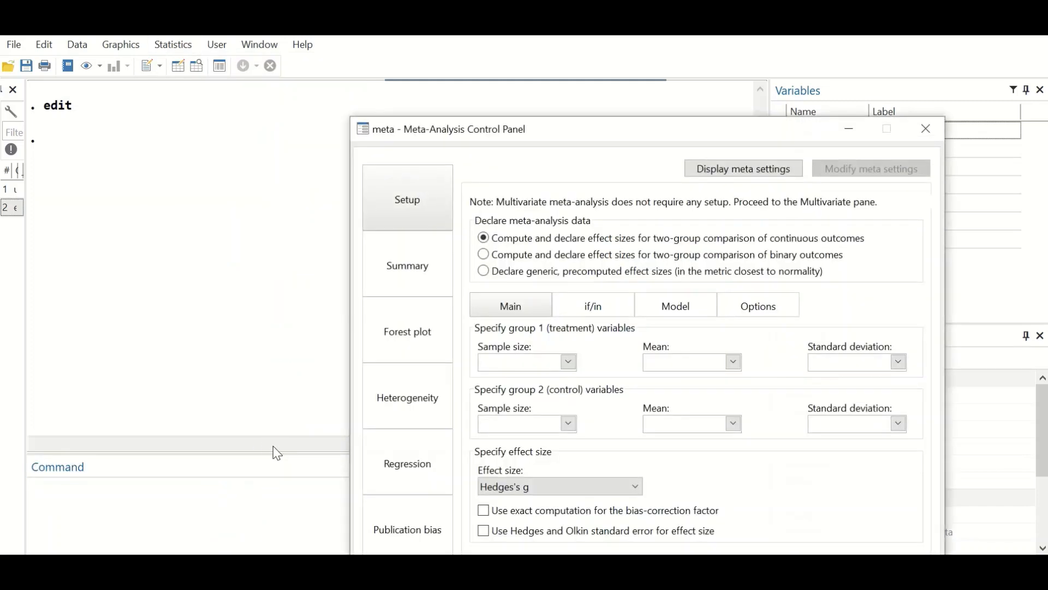
left_click_drag(676, 134, 486, 53)
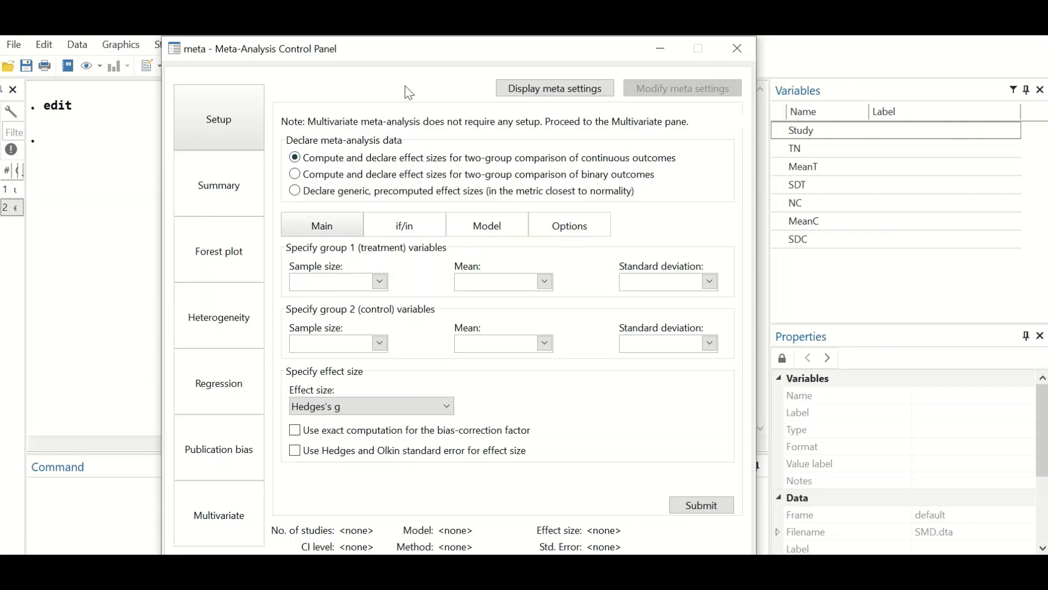
left_click_drag(405, 55, 404, 37)
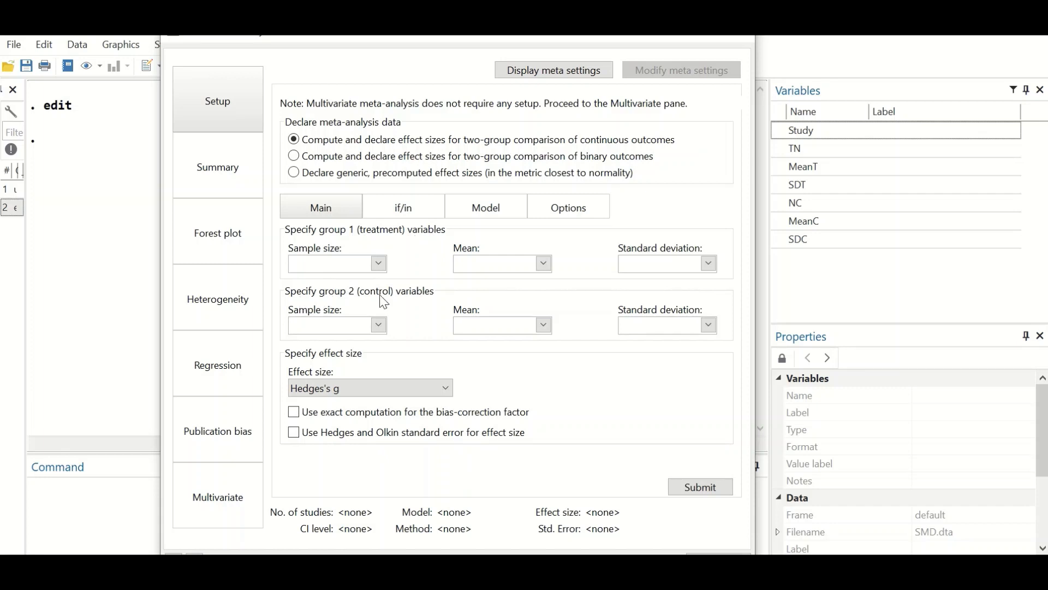
Step: Assign the treatment group variables: TN as sample size, MeanT as mean and SDT as standard deviation
left_click(379, 264)
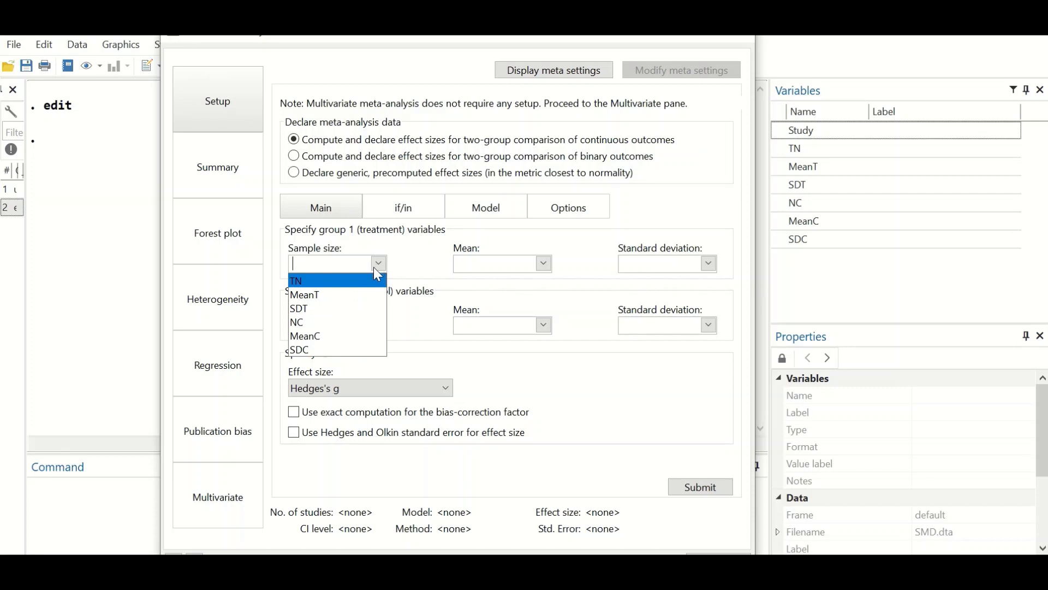
left_click(310, 282)
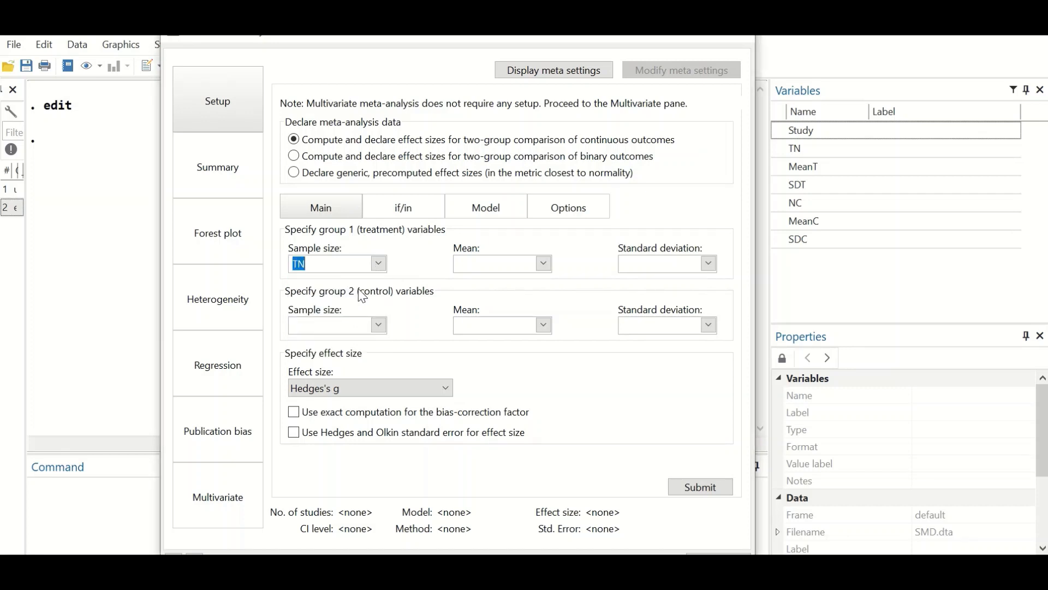
left_click(543, 265)
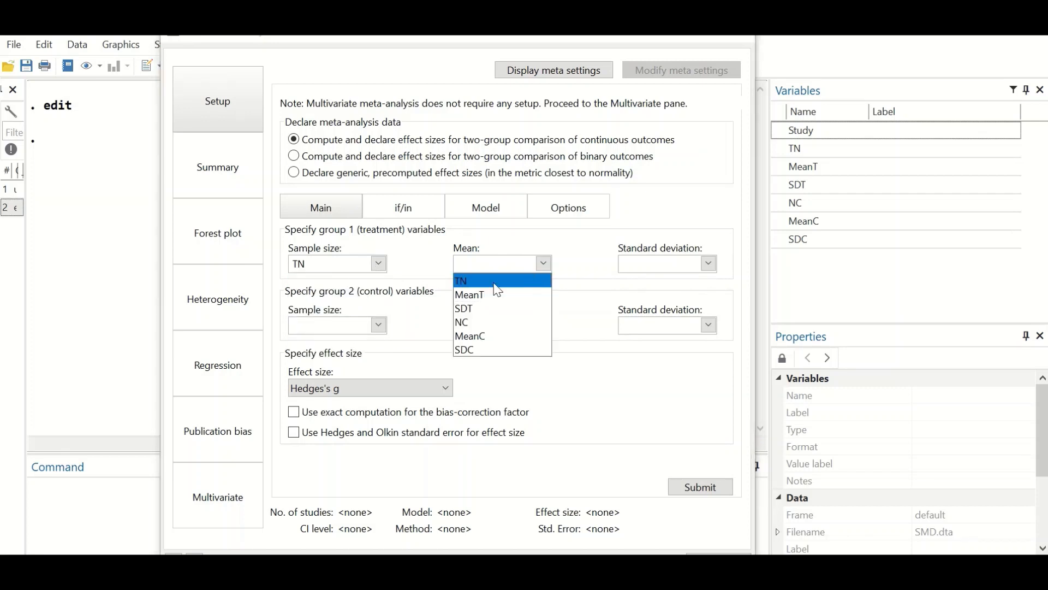
left_click(480, 304)
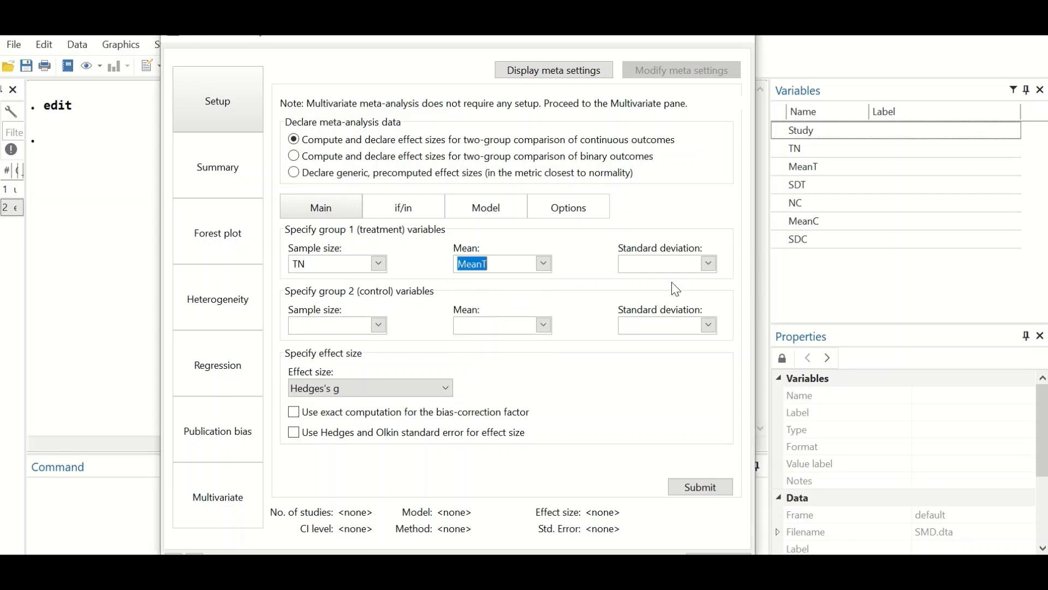
left_click(709, 265)
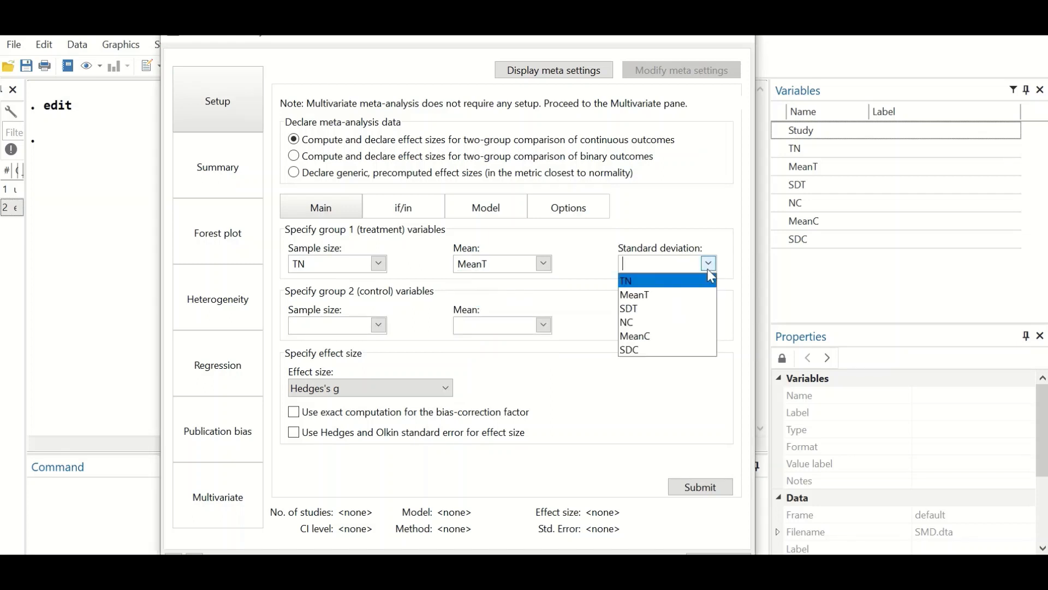
left_click(637, 313)
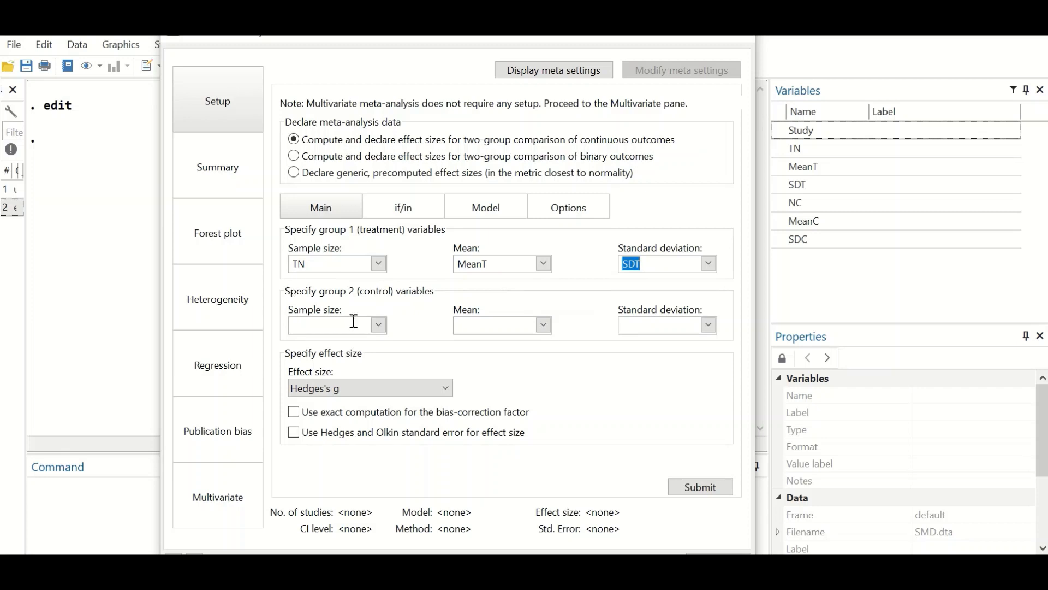
Step: Assign the control group variables: NC as sample size, MeanC as mean and SDC as standard deviation
left_click(380, 326)
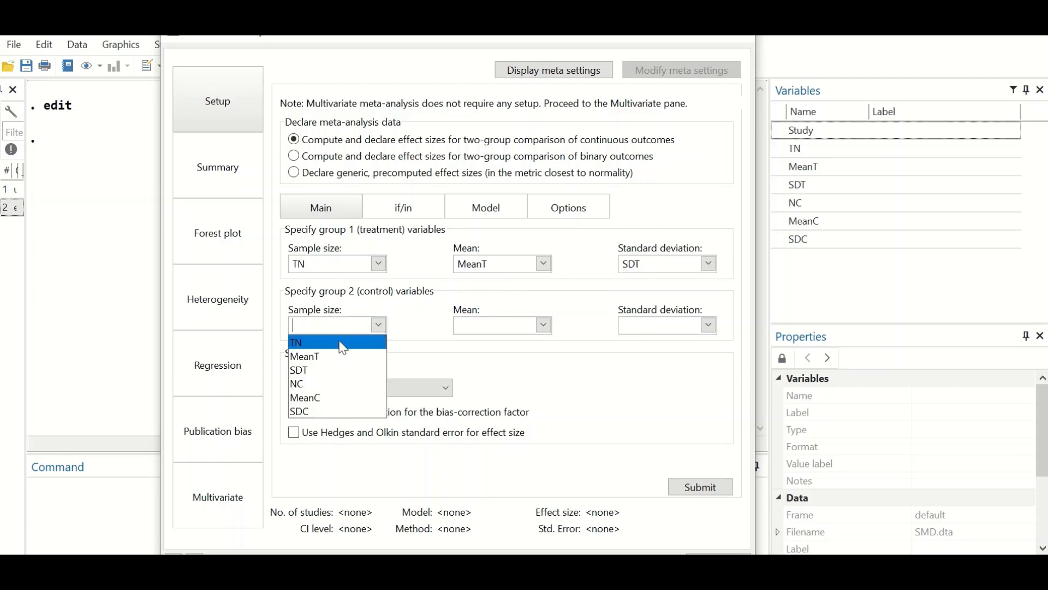
left_click(313, 386)
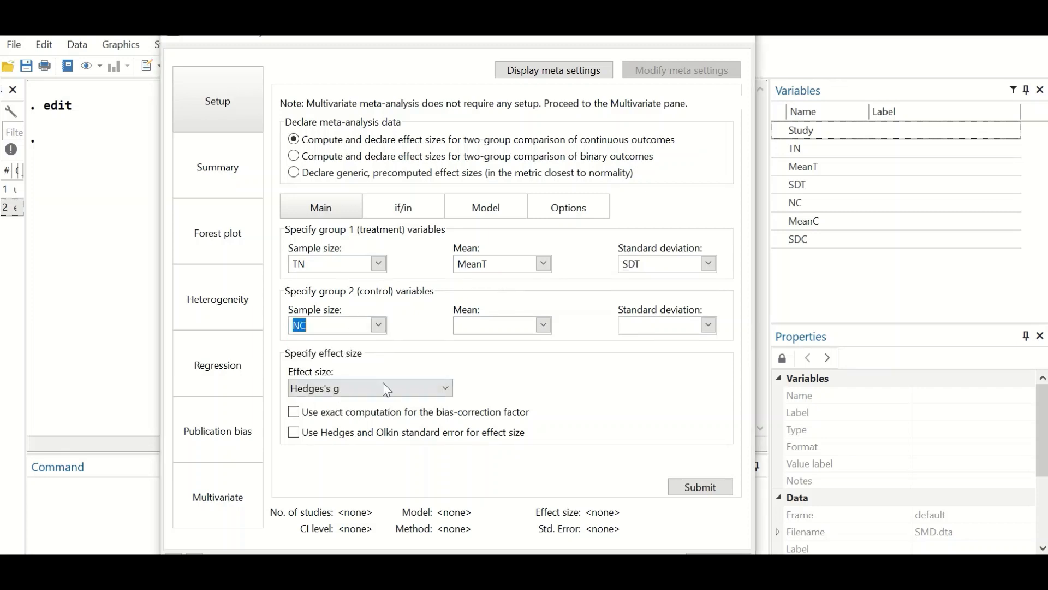
left_click(543, 327)
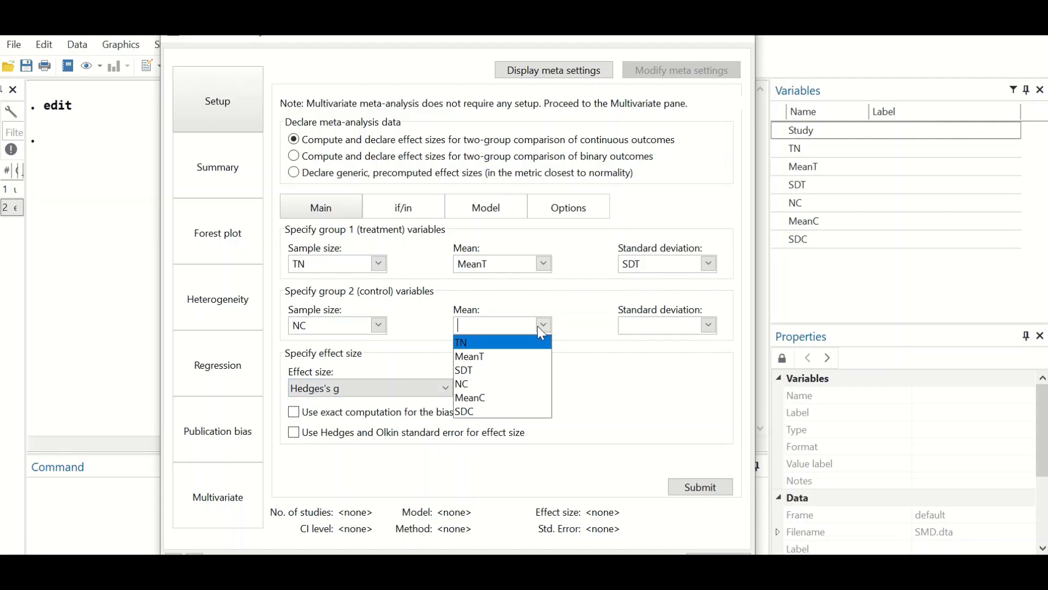
left_click(488, 401)
left_click(708, 326)
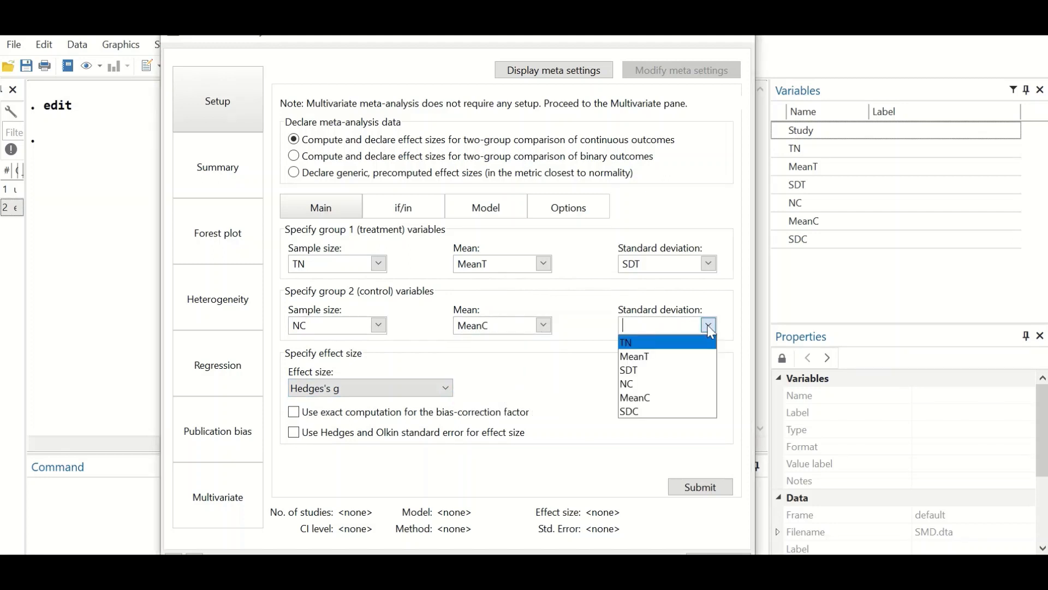
left_click(637, 415)
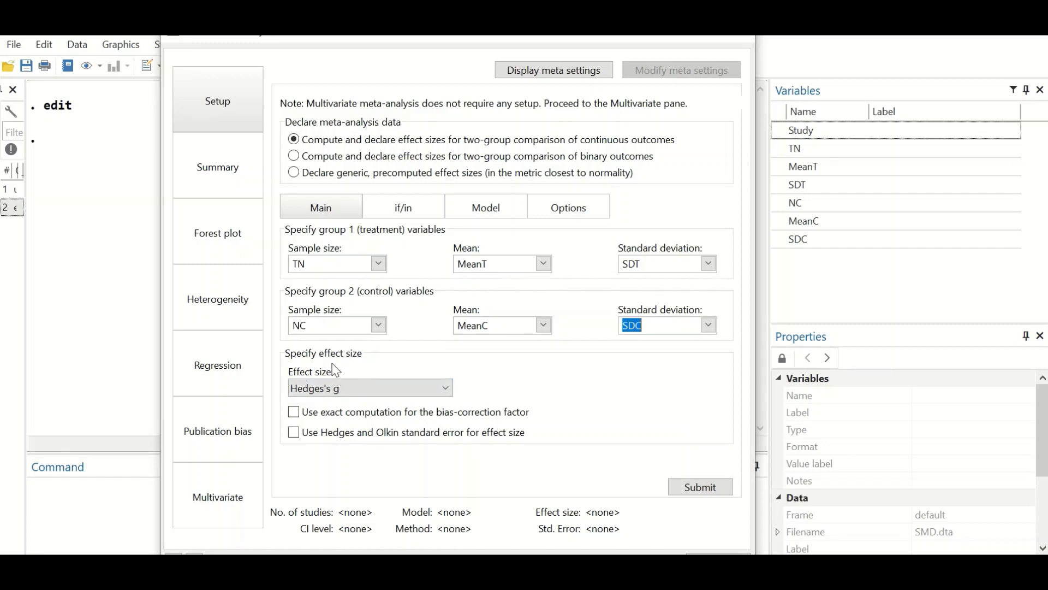
Step: Choose Hedges's g as the effect size and submit the meta-analysis declaration
left_click(435, 389)
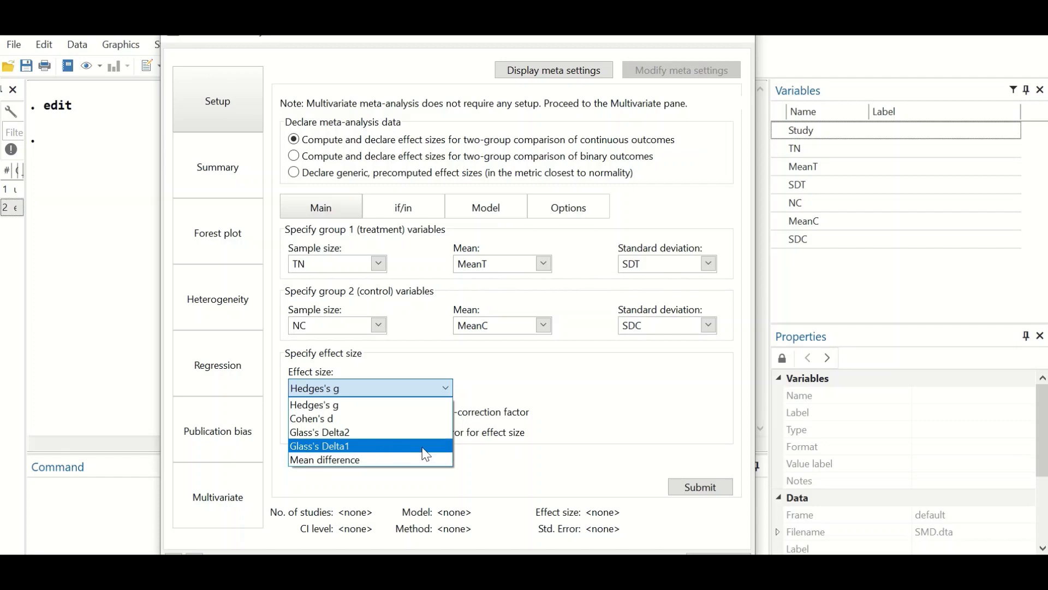
left_click(349, 410)
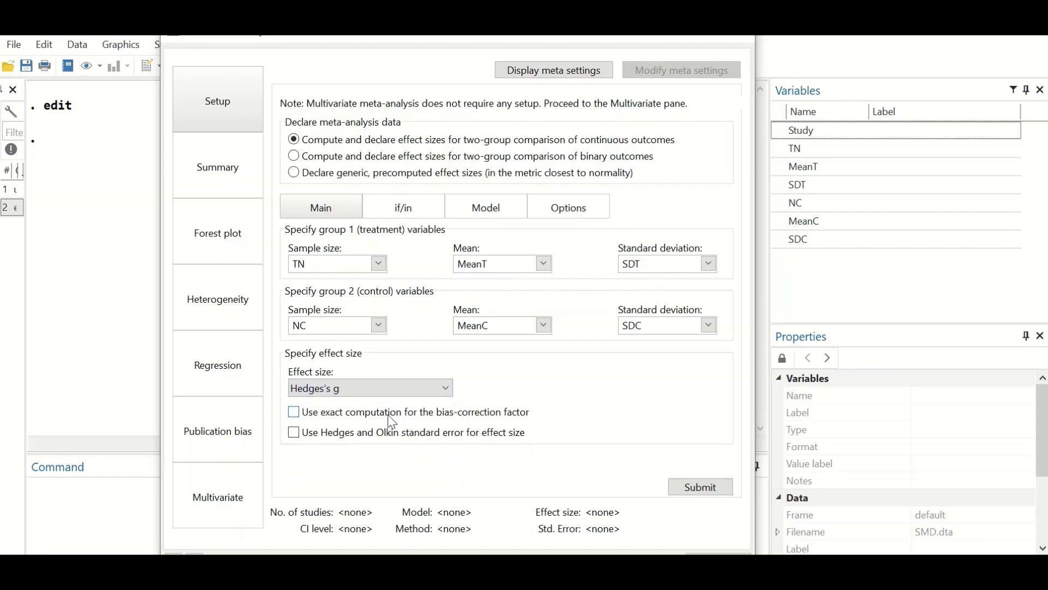
left_click(681, 488)
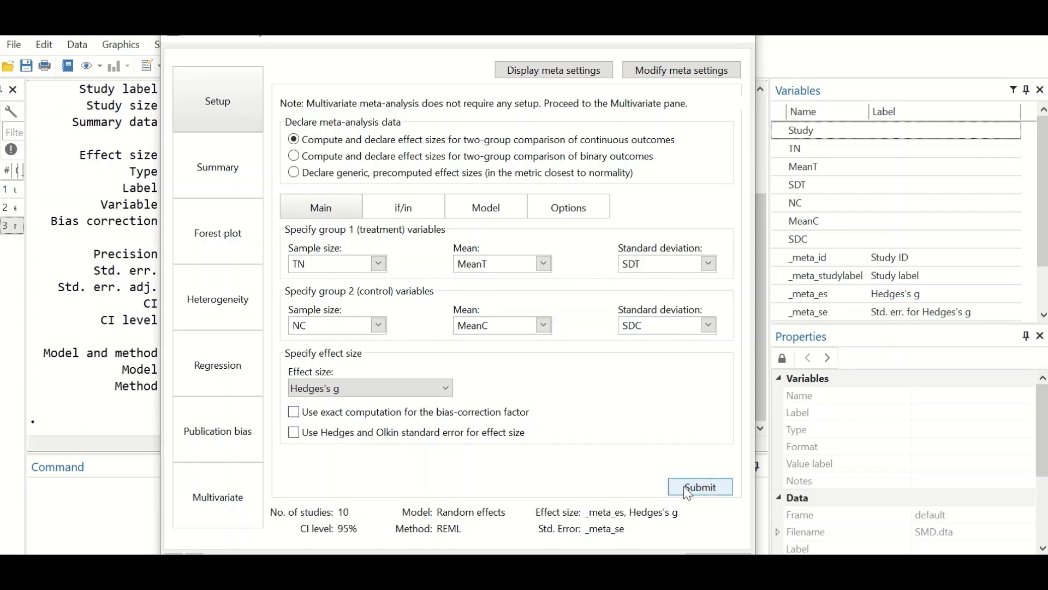
Step: Examine the meta-analysis setting information in the results, and check the modifiable meta settings without changing them
left_click_drag(231, 49, 845, 320)
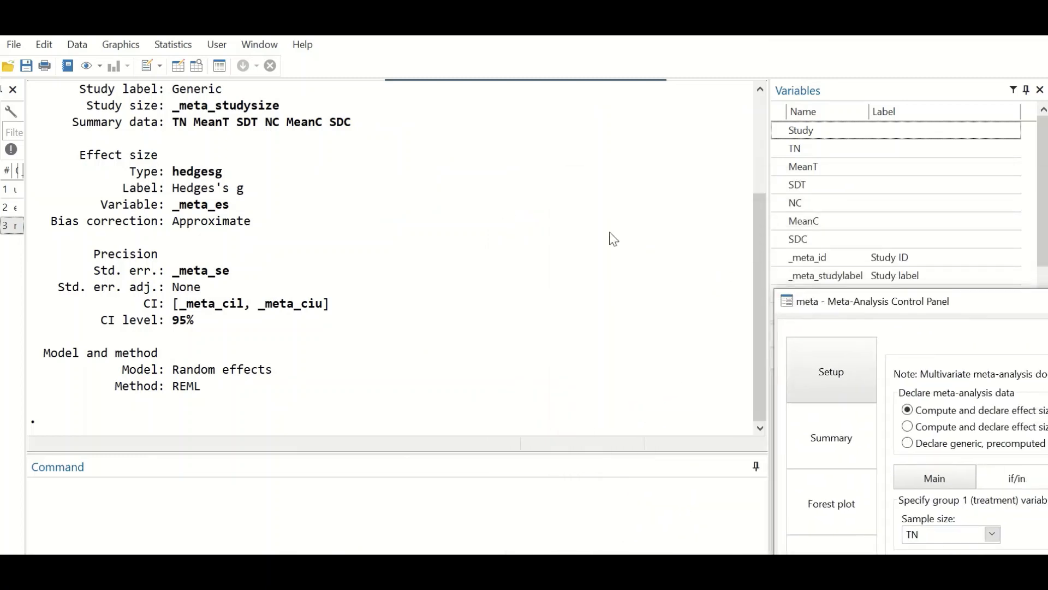
scroll(525, 186, "up", 3)
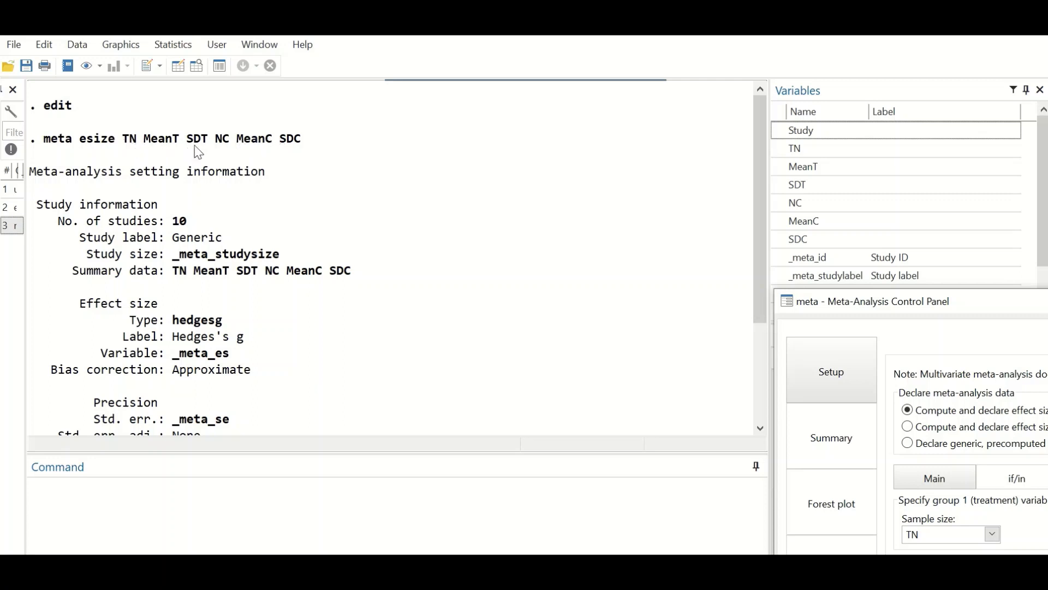
left_click_drag(893, 306, 858, 286)
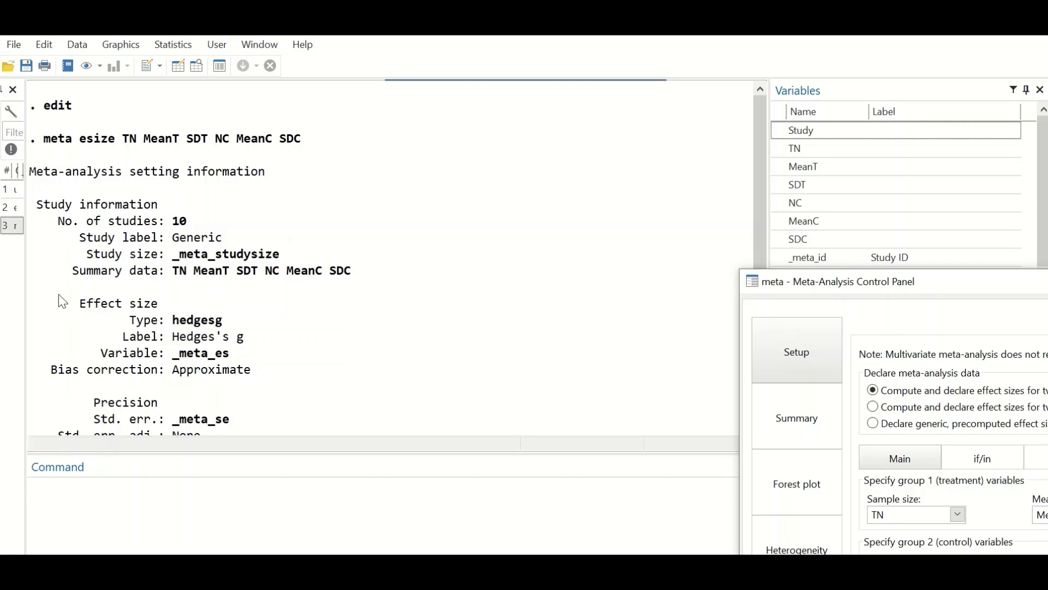
scroll(321, 327, "down", 1)
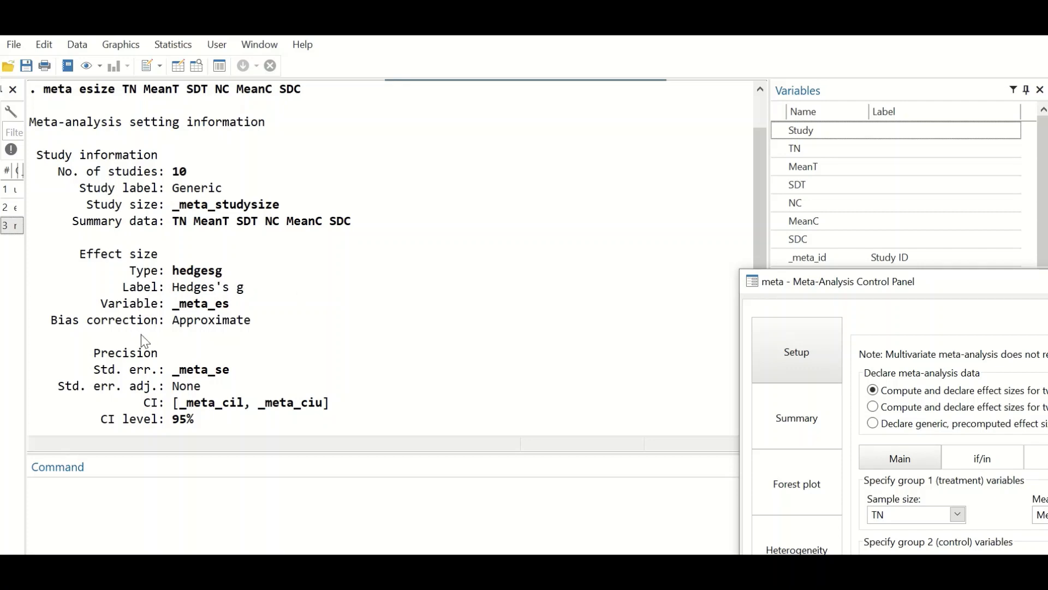
scroll(256, 350, "down", 2)
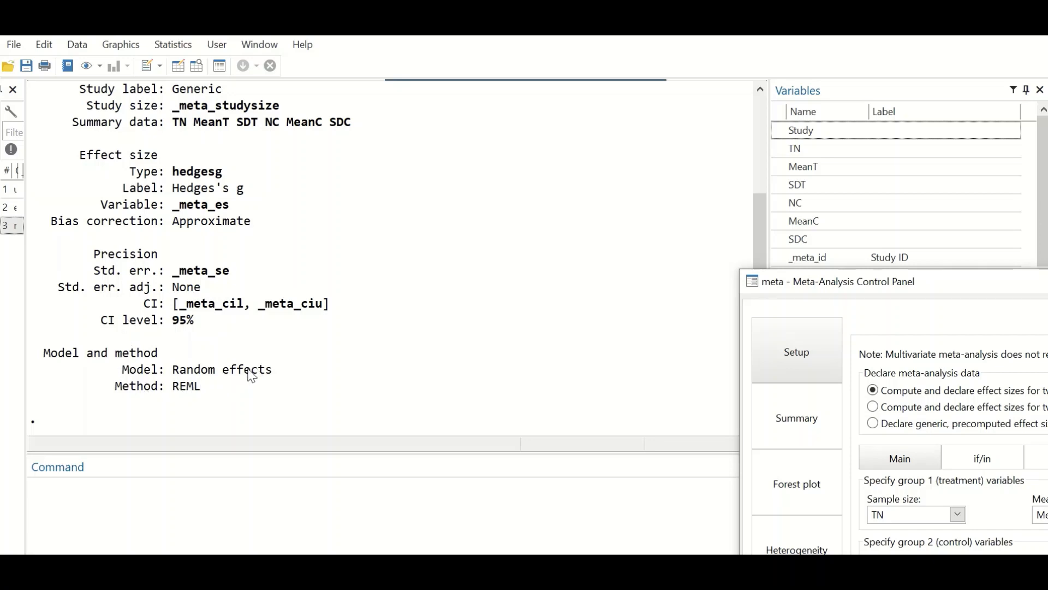
left_click_drag(918, 281, 334, 39)
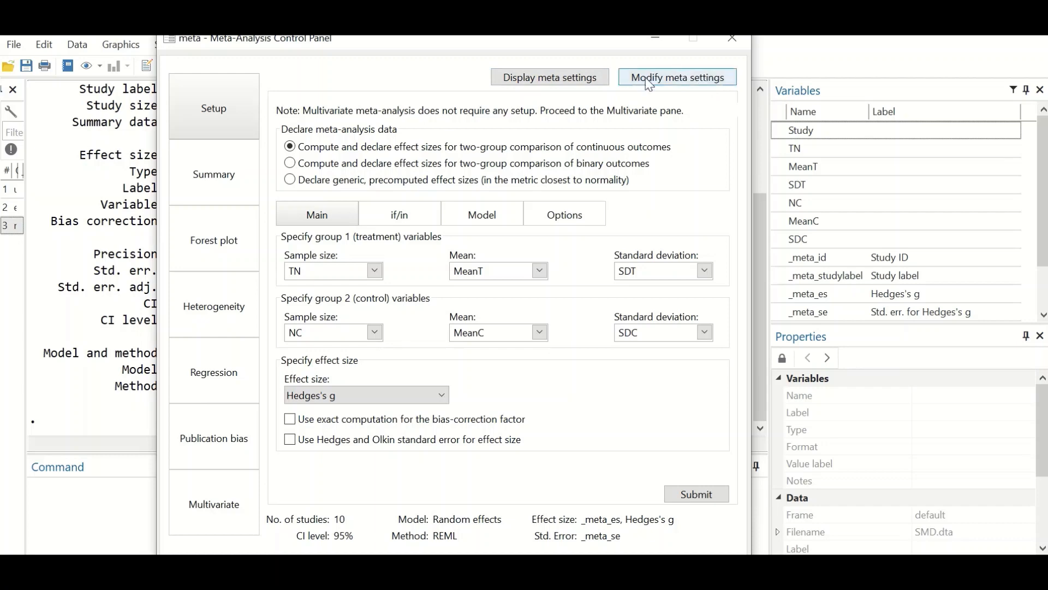
left_click(681, 81)
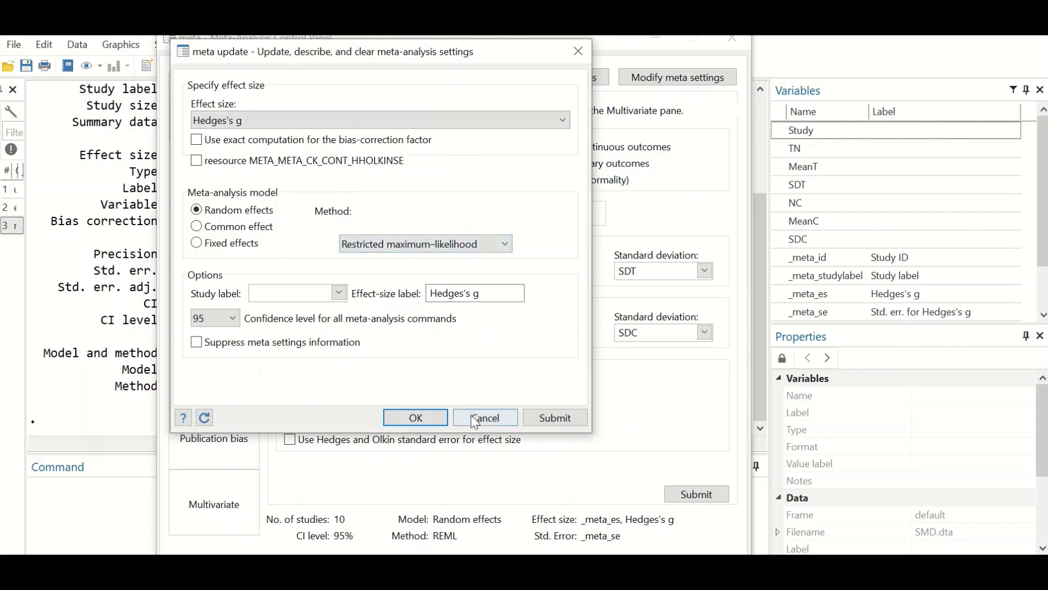
left_click(485, 419)
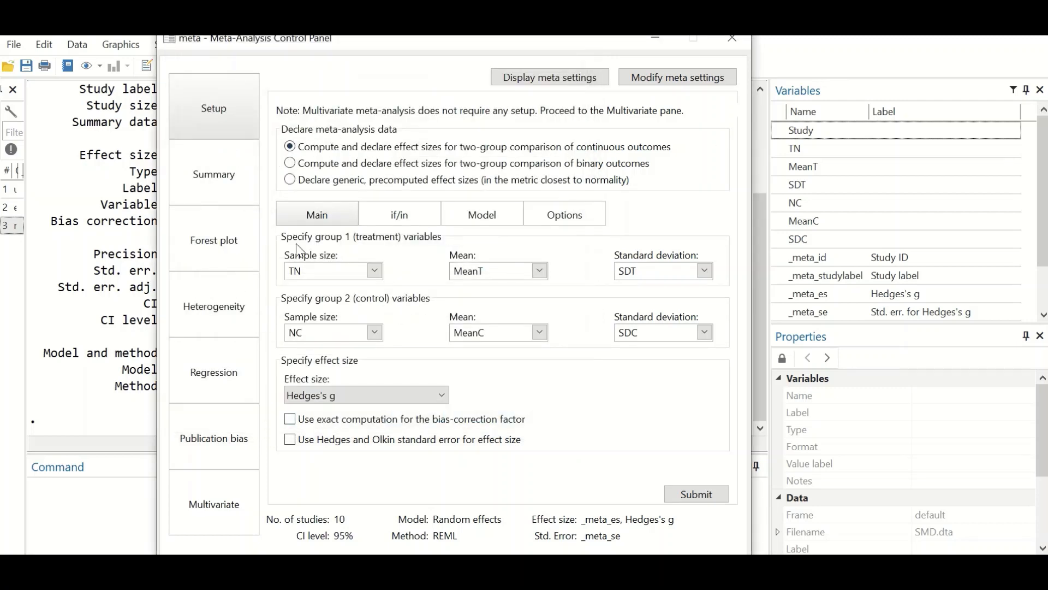
Step: Summarize the meta-analysis data with the declared model and review the effect sizes, weights and heterogeneity results
left_click(200, 179)
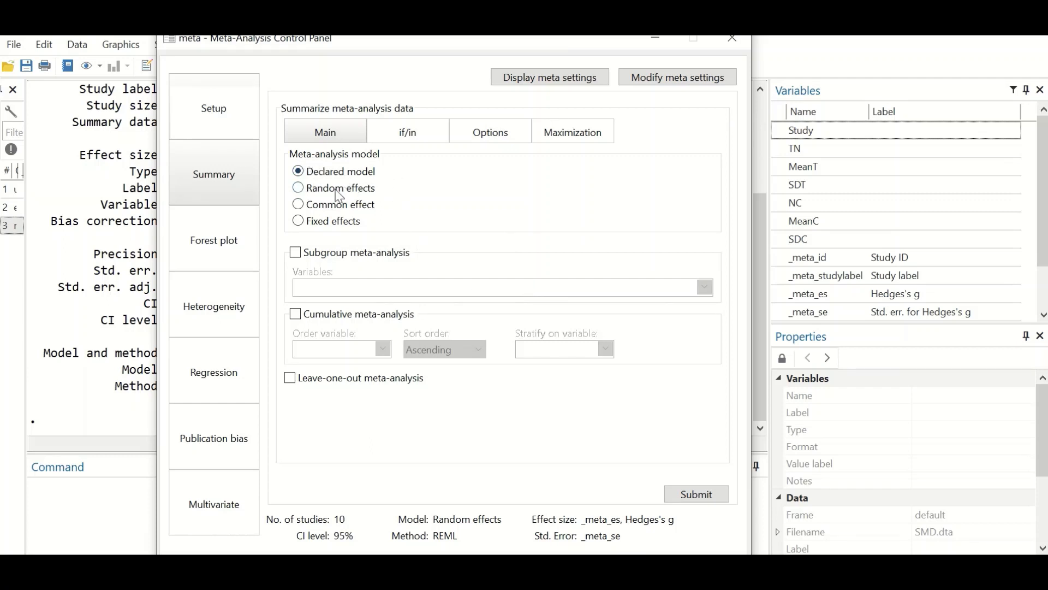
left_click(694, 494)
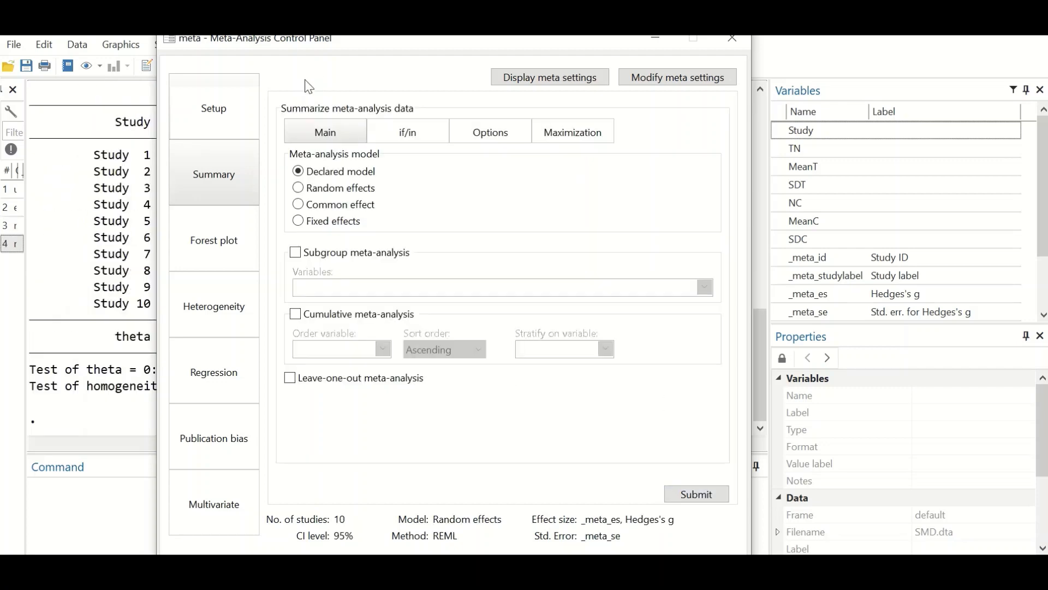
left_click_drag(344, 38, 918, 115)
scroll(364, 200, "up", 6)
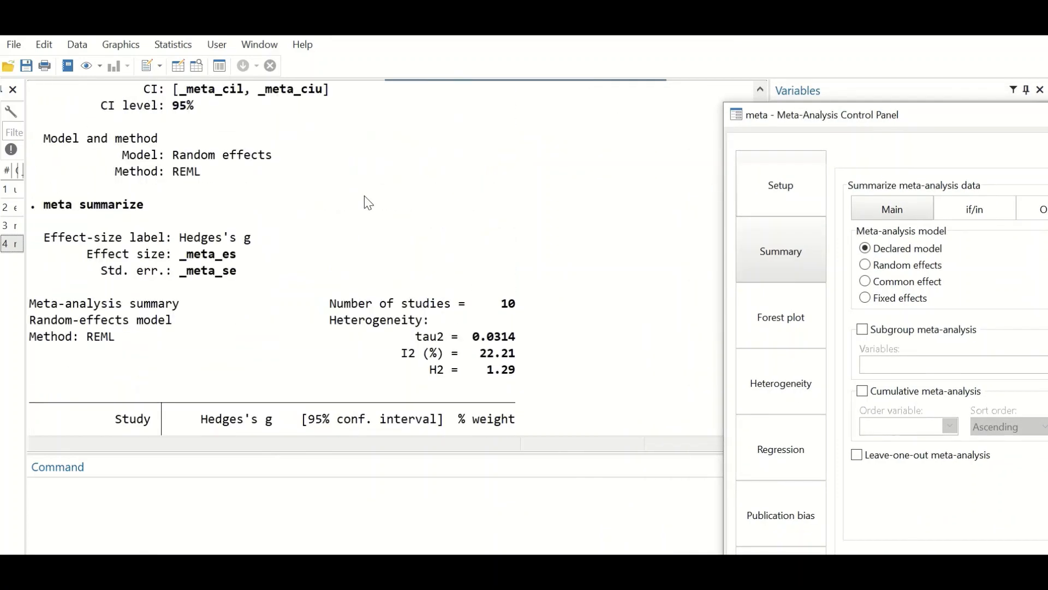
scroll(374, 202, "down", 4)
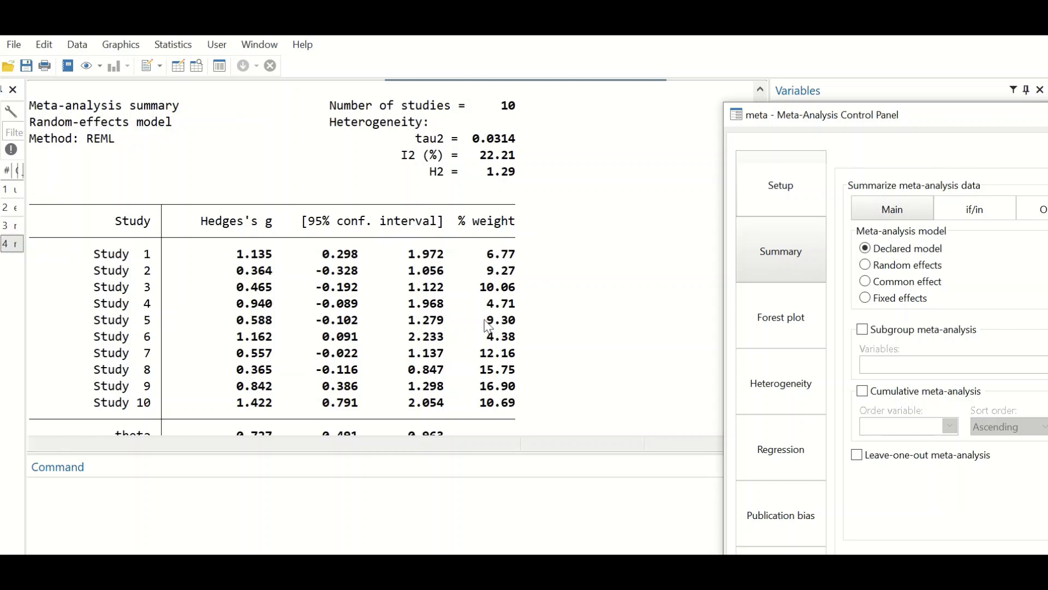
scroll(488, 327, "down", 2)
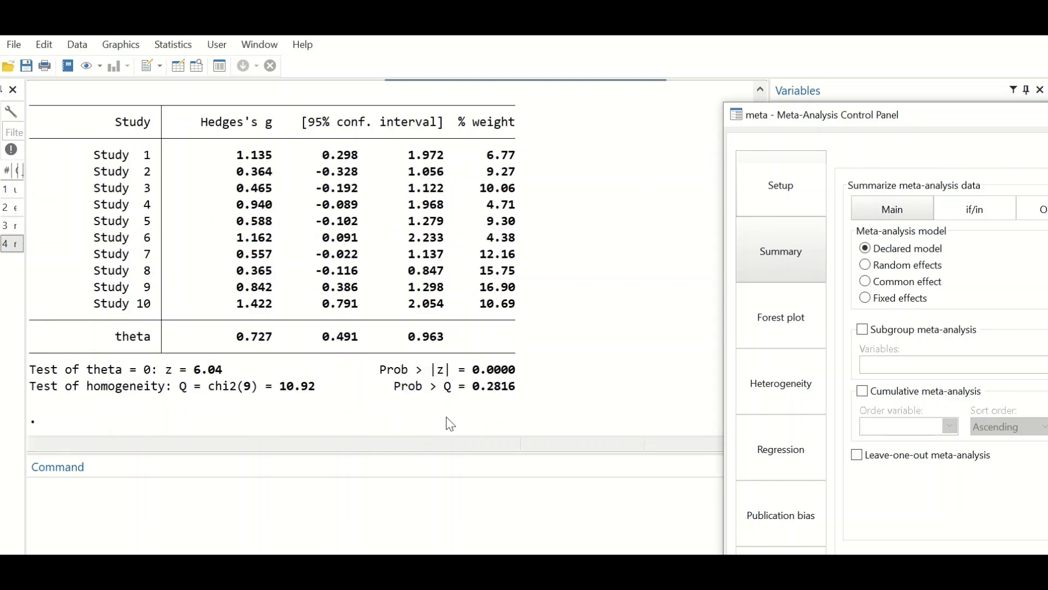
scroll(568, 358, "up", 4)
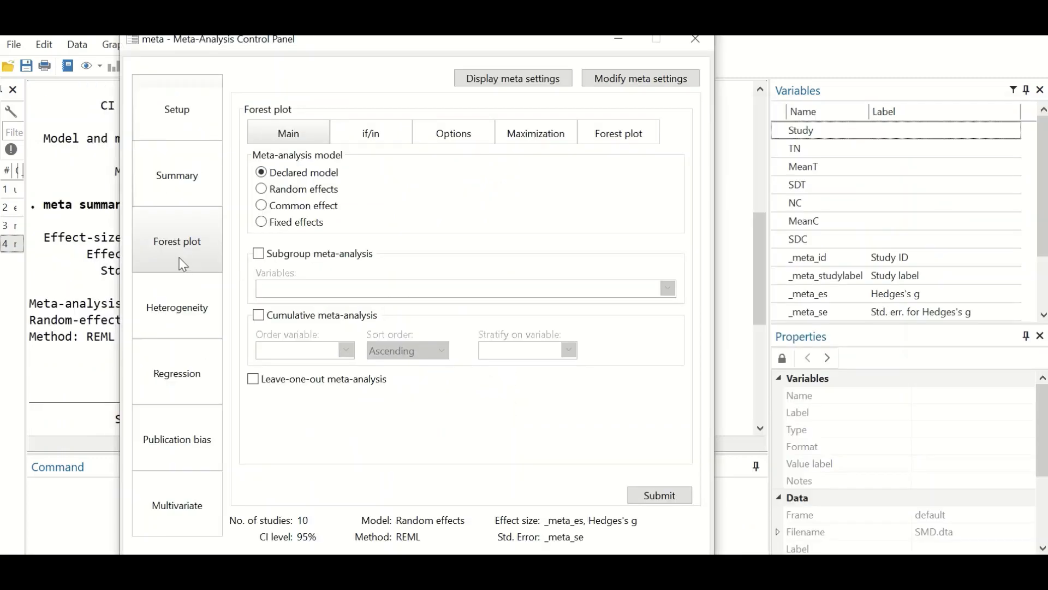
Step: Generate a forest plot with the declared model and minimize the graph window
left_click(658, 495)
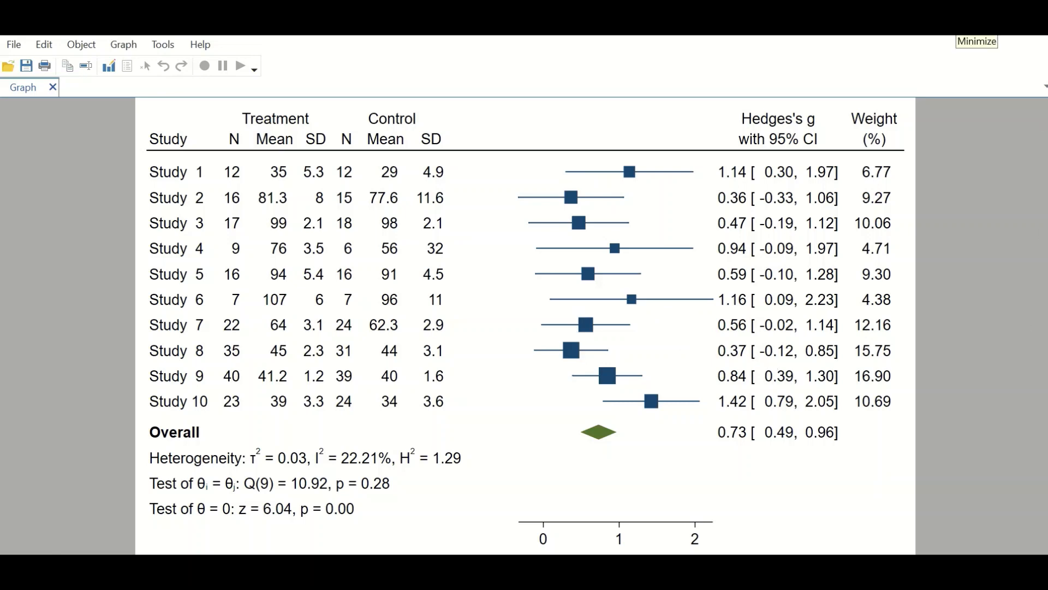
left_click(969, 27)
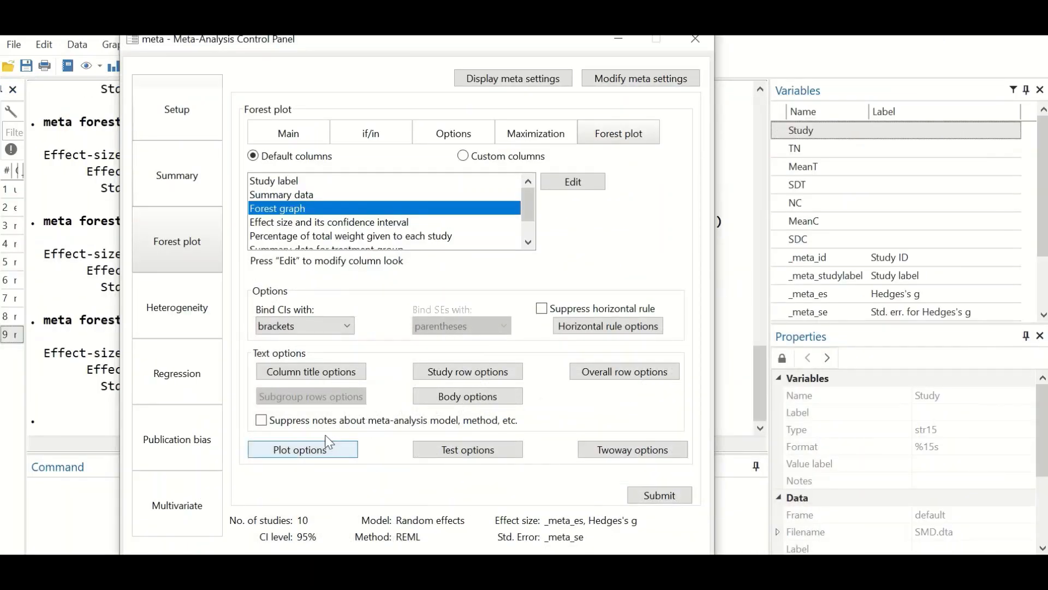
Step: Add an overall effect-size line to the forest plot, coloured red with a dash pattern
left_click(298, 183)
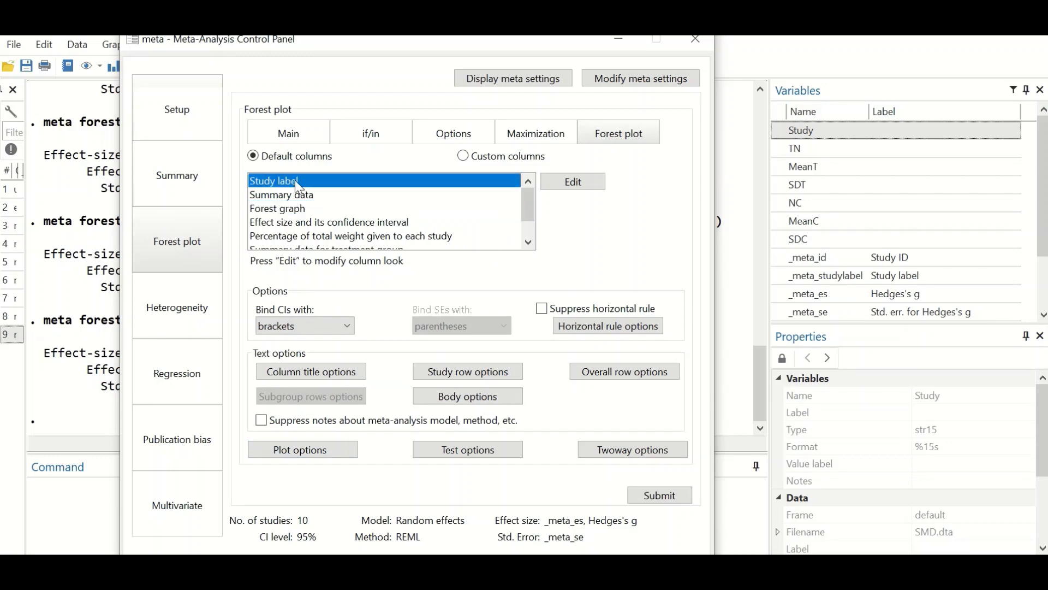
left_click(285, 449)
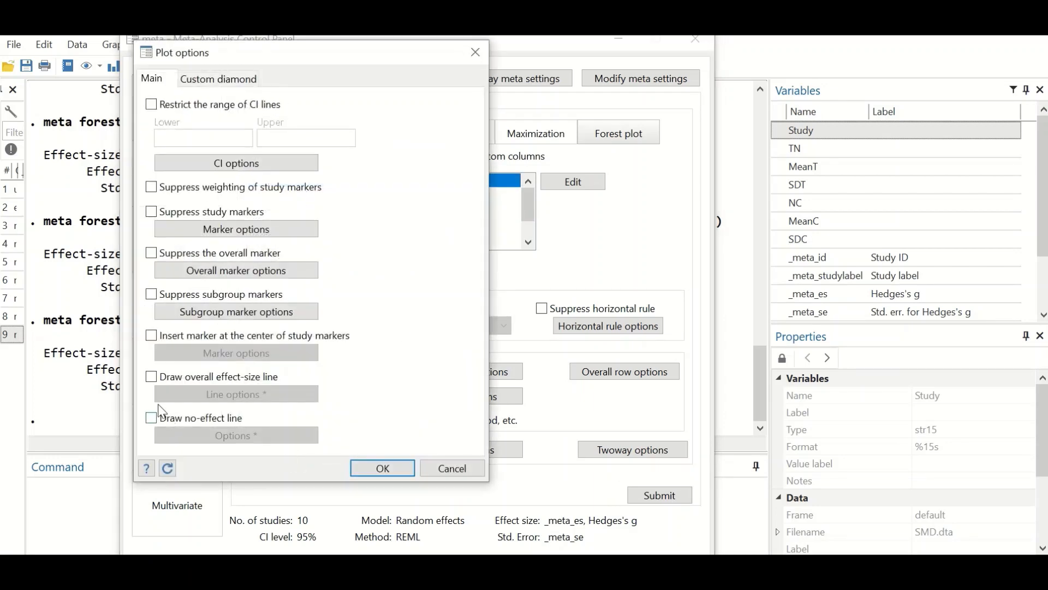
left_click(156, 376)
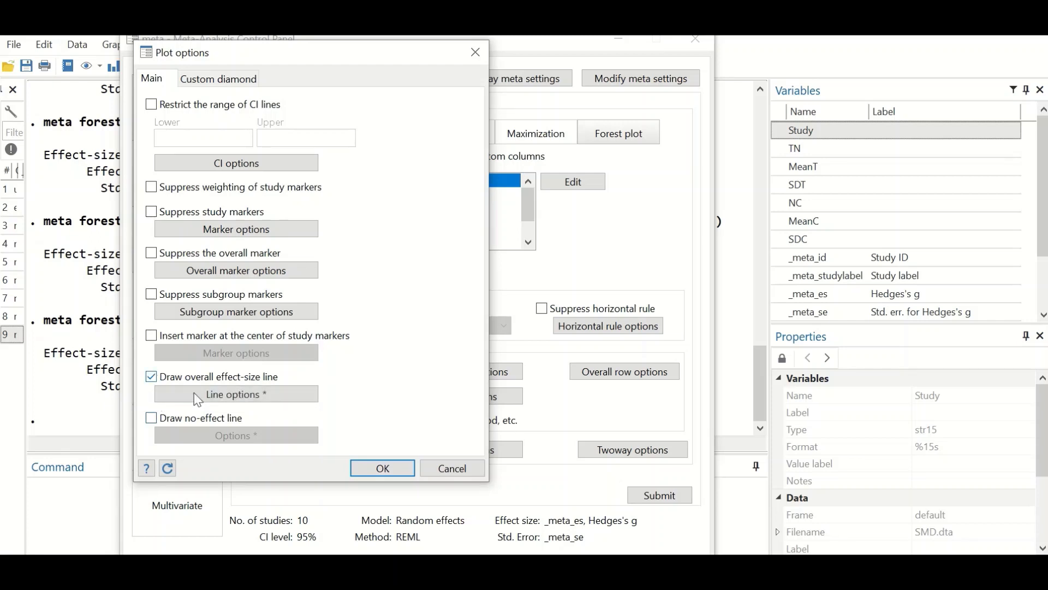
left_click(282, 395)
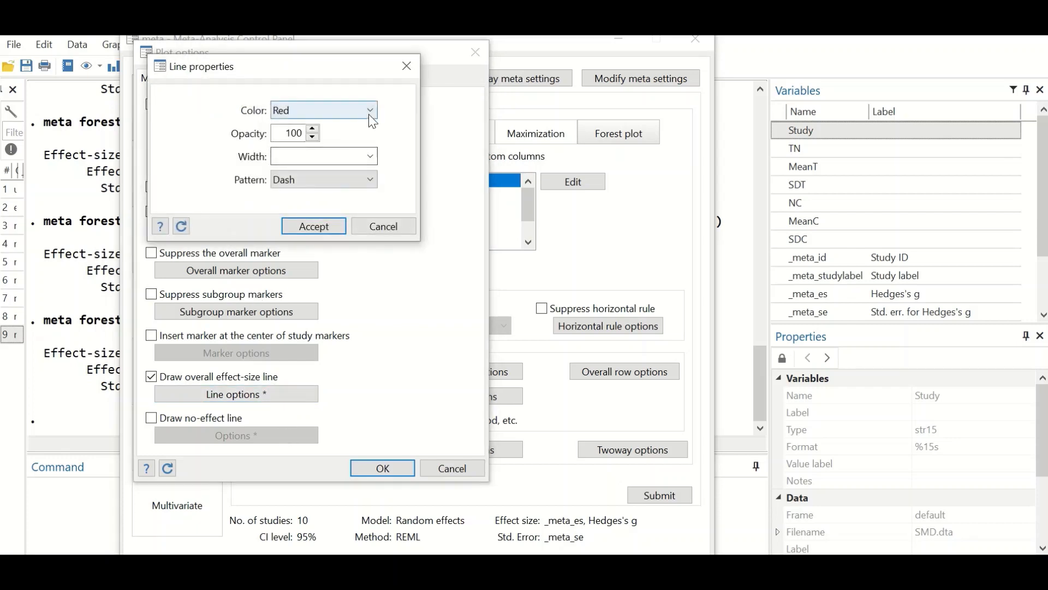
left_click(335, 113)
left_click(319, 122)
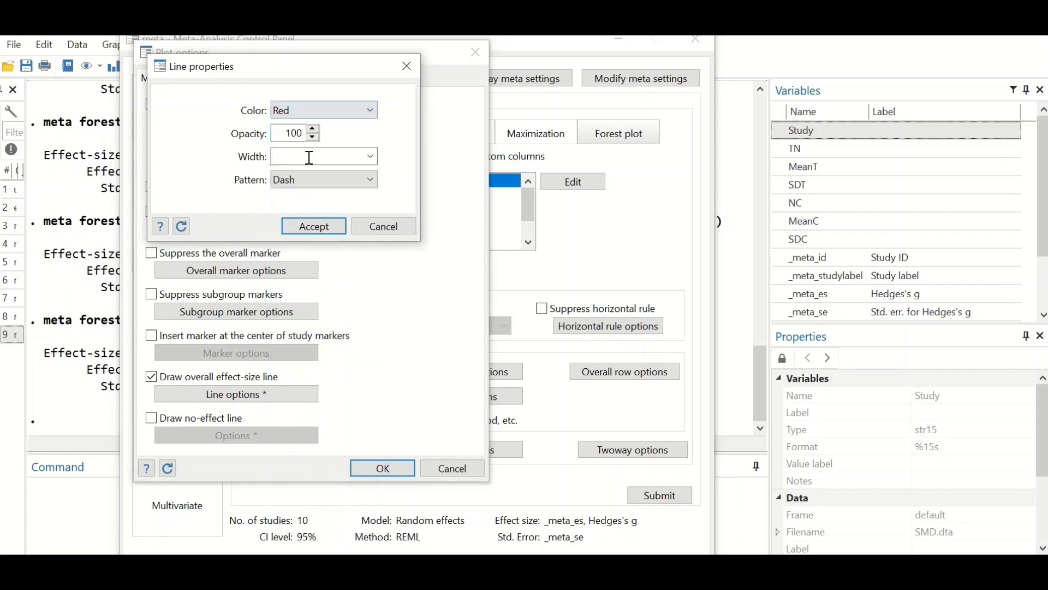
left_click(346, 178)
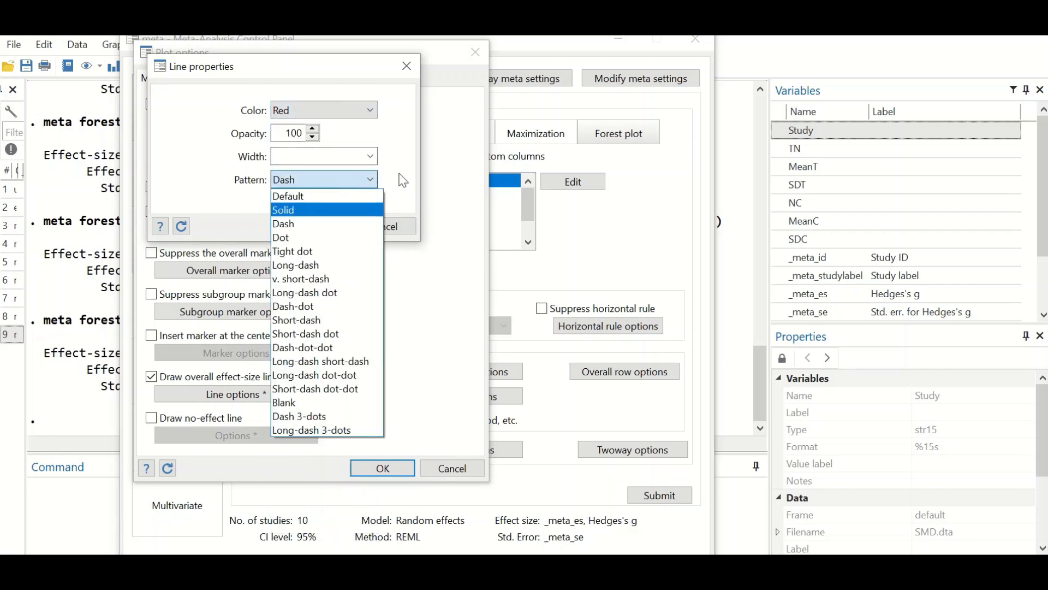
left_click(346, 224)
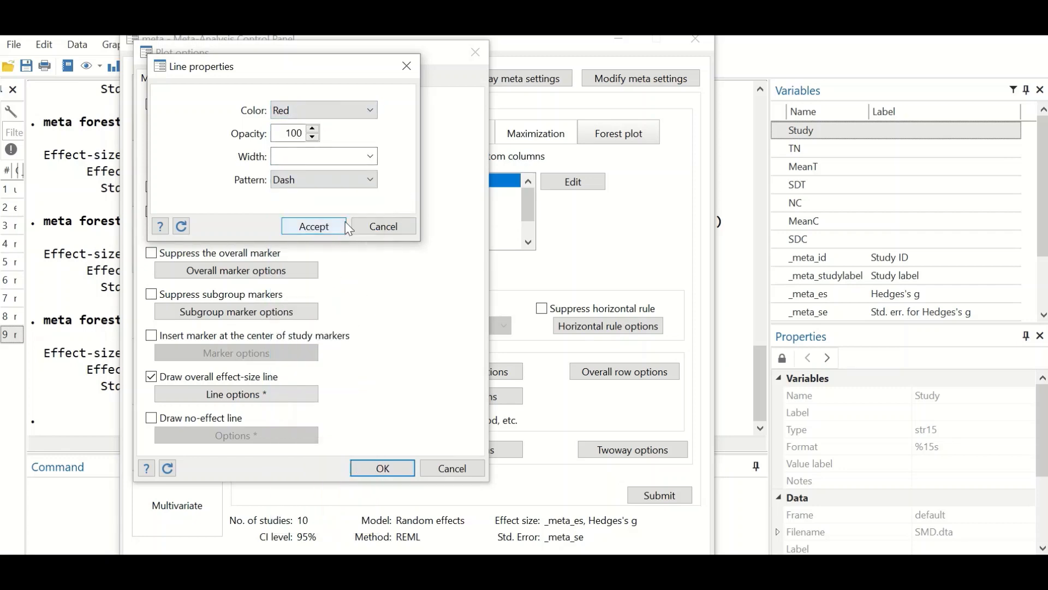
left_click(313, 228)
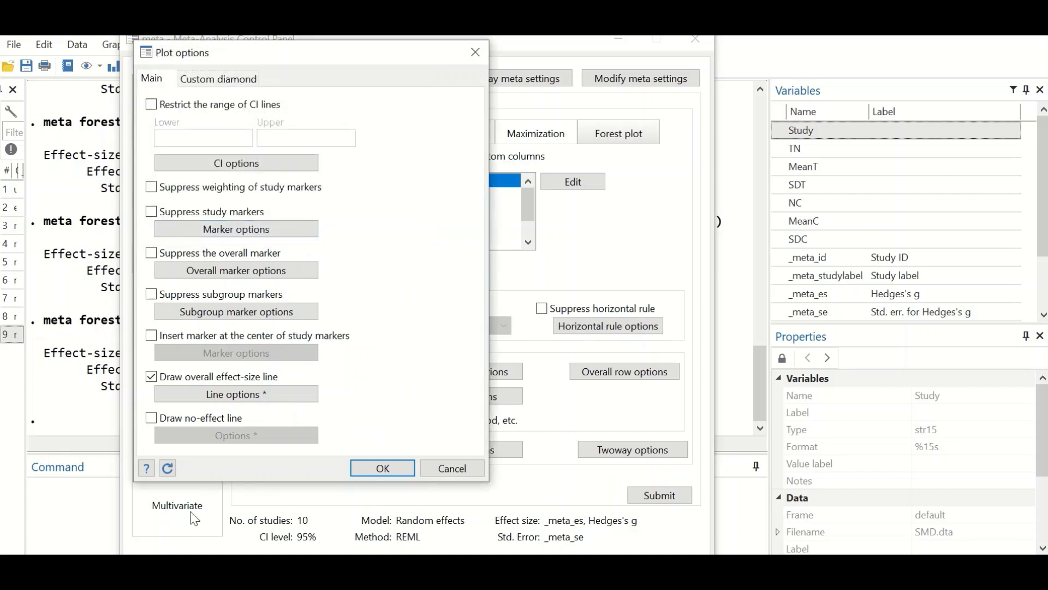
Step: Add a no-effect line to the forest plot, coloured blue with a dash pattern and without side labels
left_click(152, 417)
left_click(240, 434)
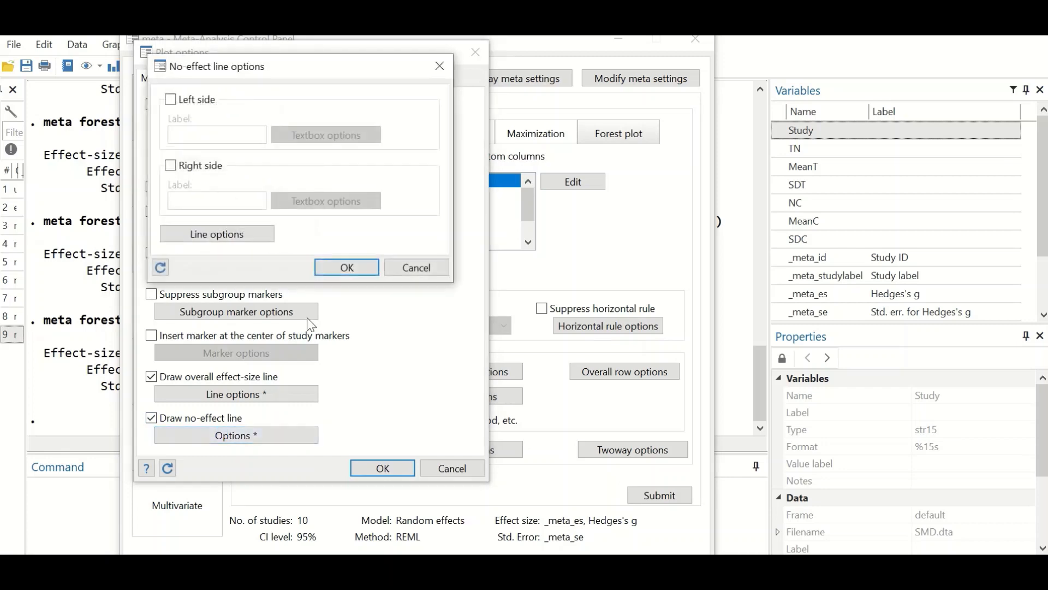
left_click(204, 235)
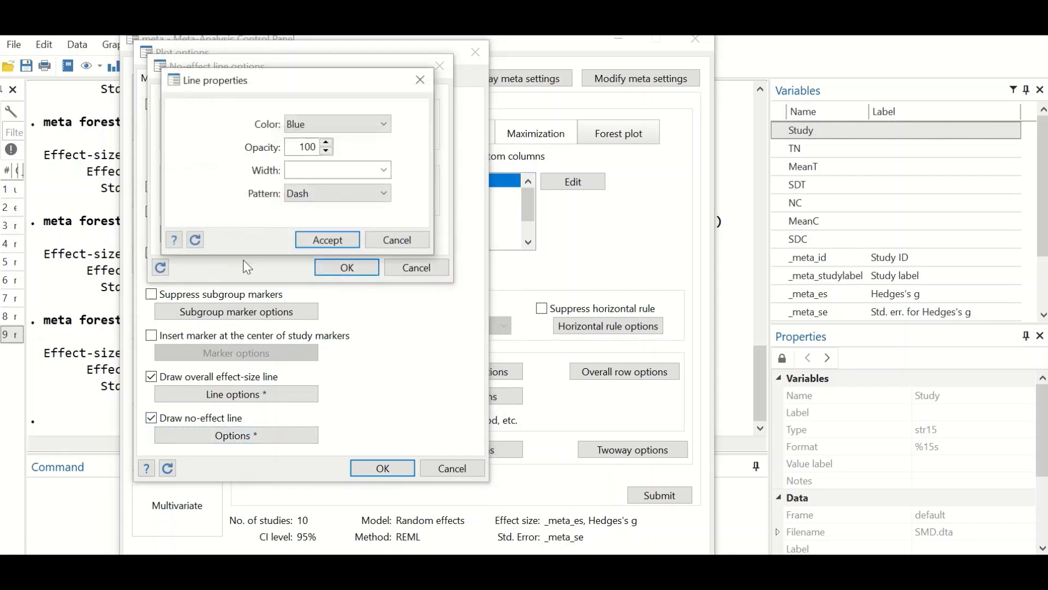
left_click(361, 125)
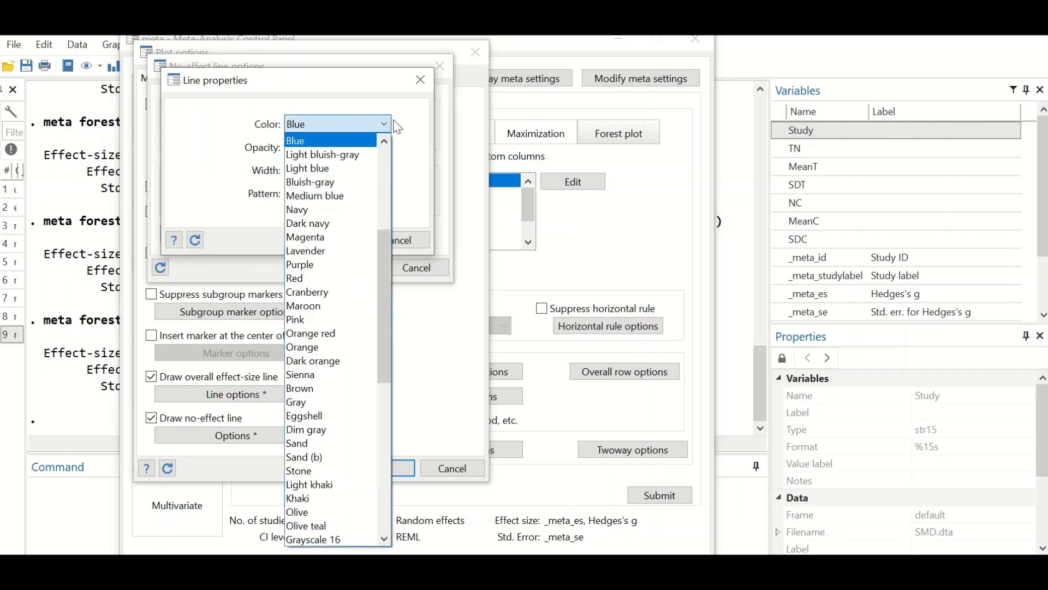
left_click(381, 123)
left_click(347, 197)
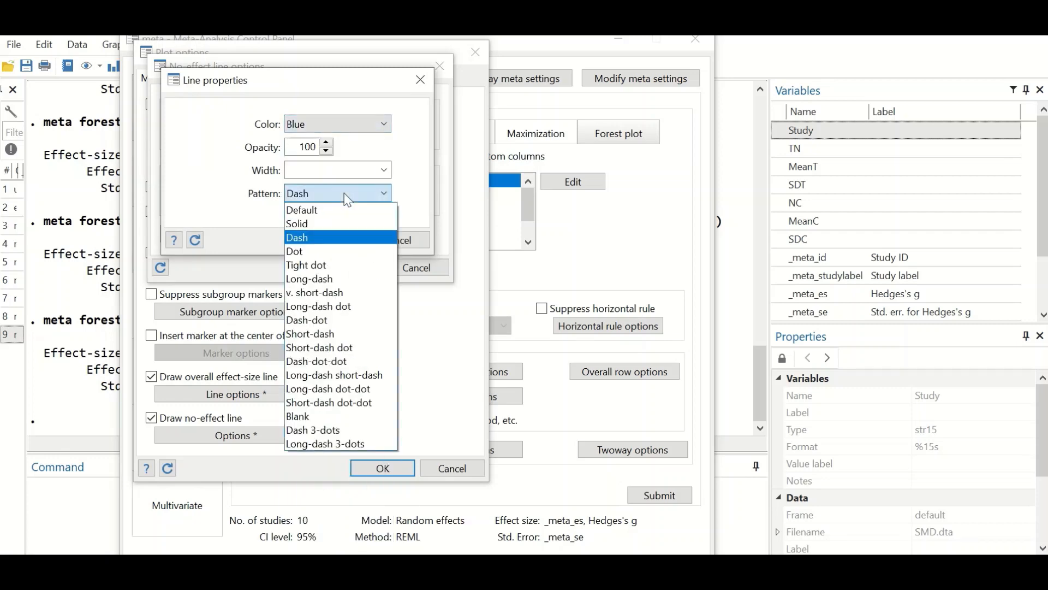
left_click(188, 177)
left_click(328, 240)
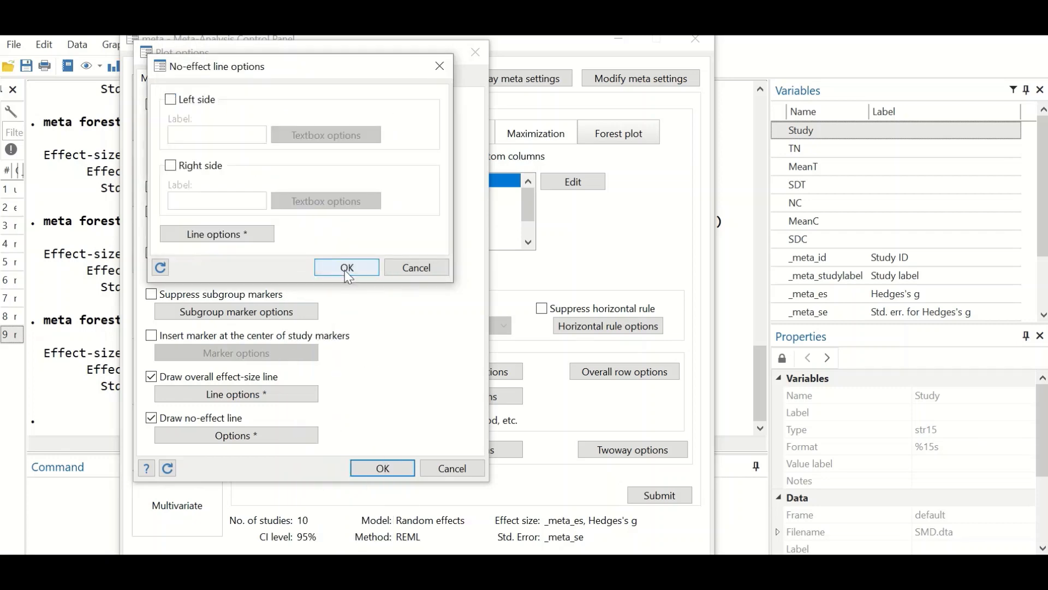
left_click(347, 268)
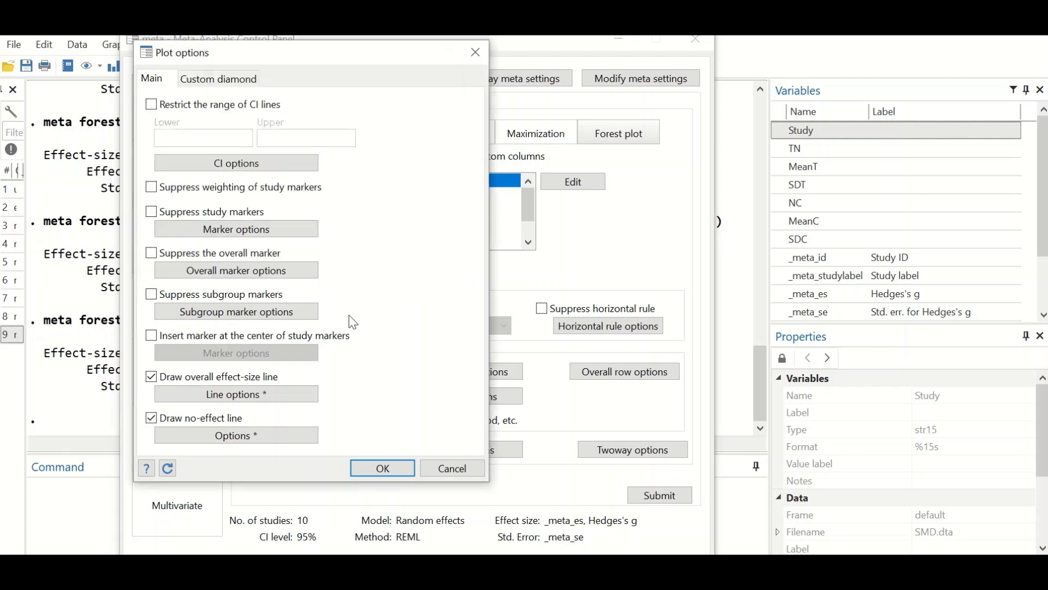
Step: Generate the forest plot with both reference lines, examine it in an enlarged graph window, and put the window away
left_click(382, 469)
left_click(661, 495)
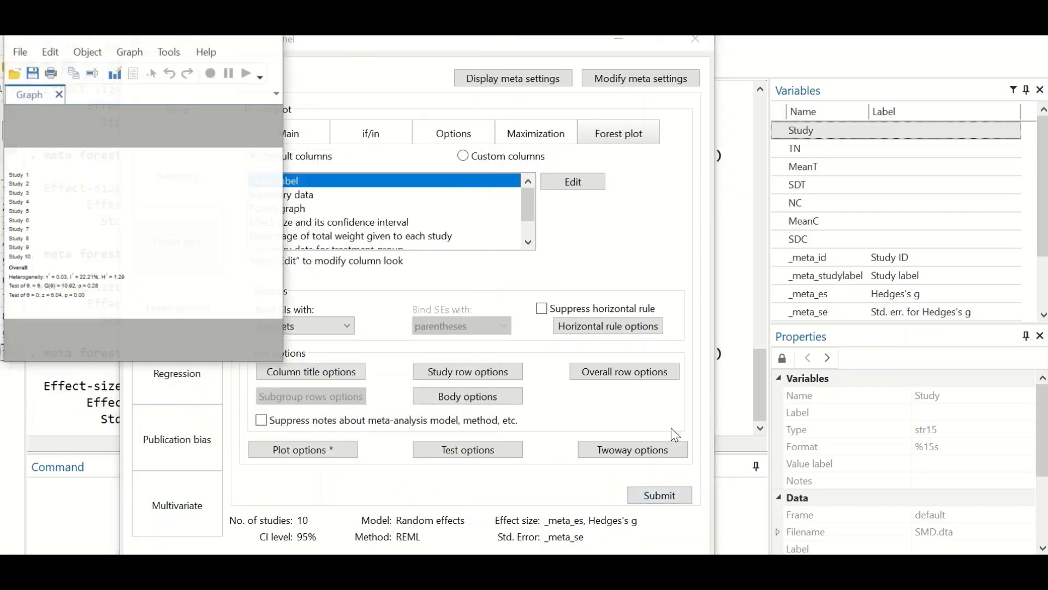
left_click(229, 38)
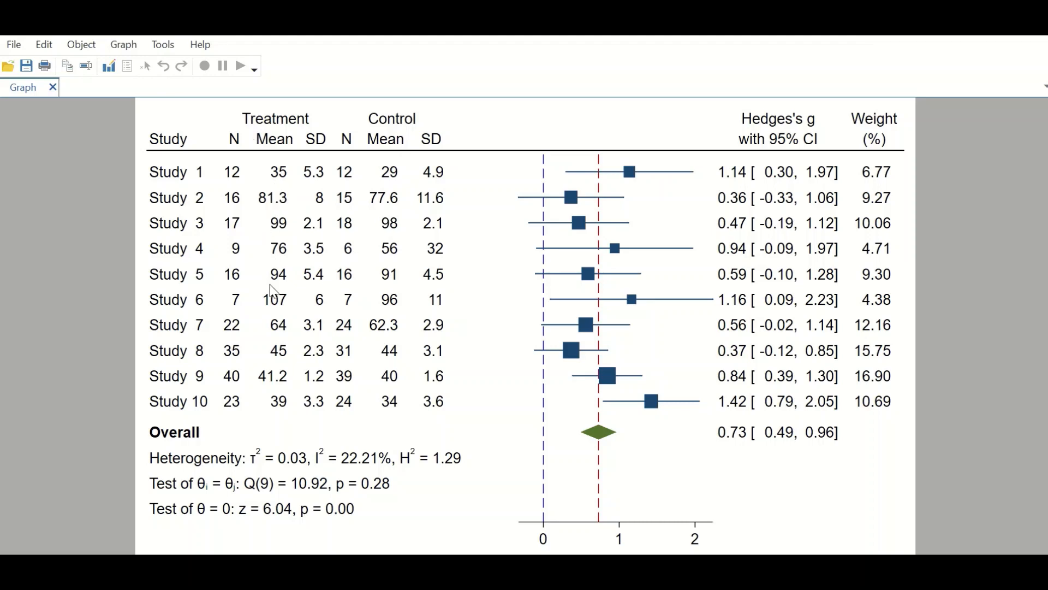
left_click(962, 24)
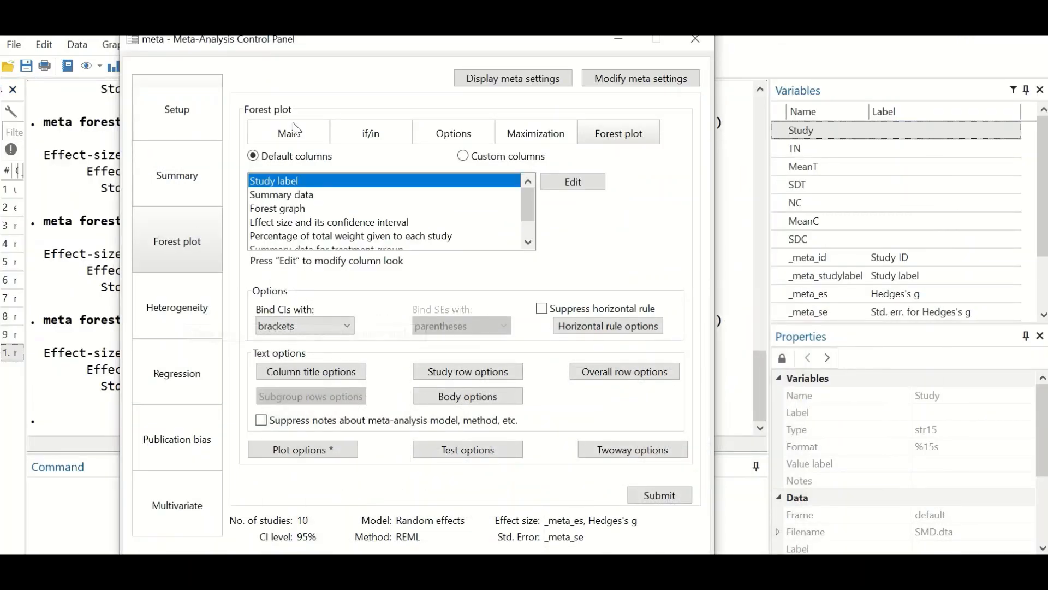
Step: Generate a Galbraith plot for heterogeneity with the default model and 95% confidence level, and close the graph
left_click(179, 316)
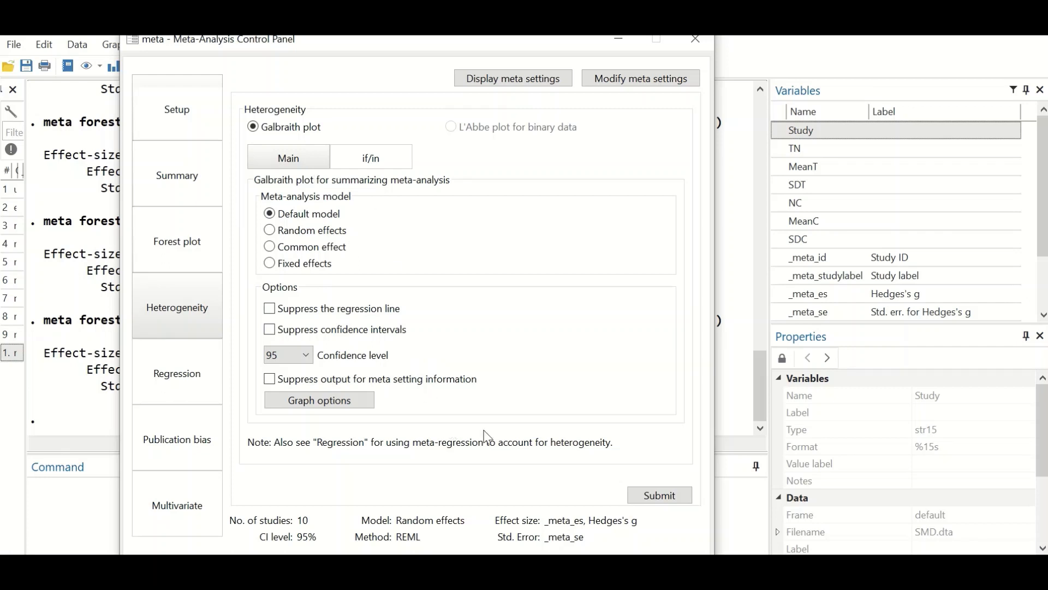
left_click(647, 498)
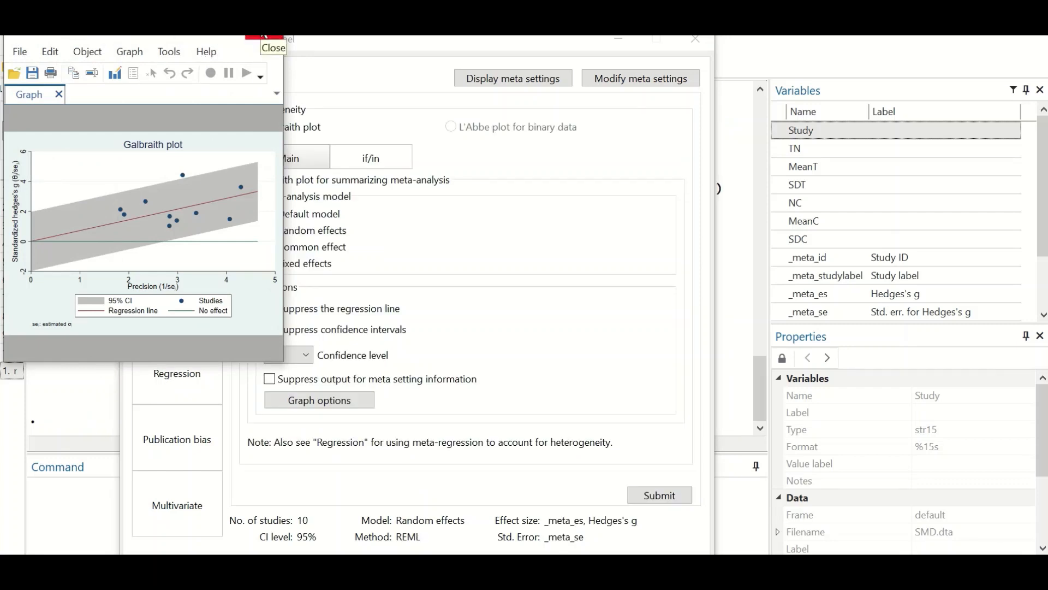
left_click(264, 37)
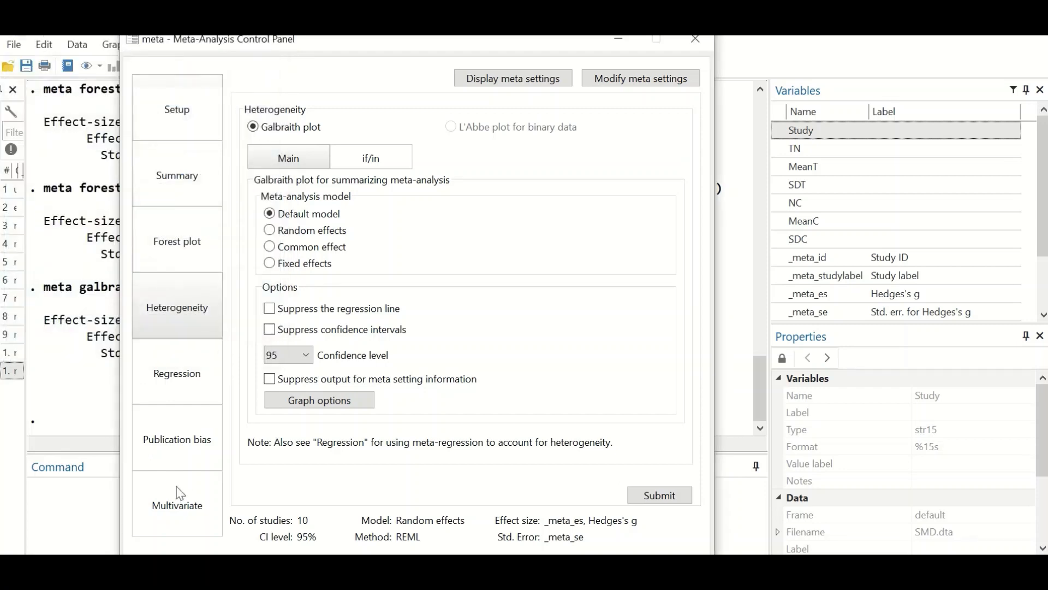
Step: Generate a standard funnel plot for graphical diagnostics of small-study effects
left_click(176, 444)
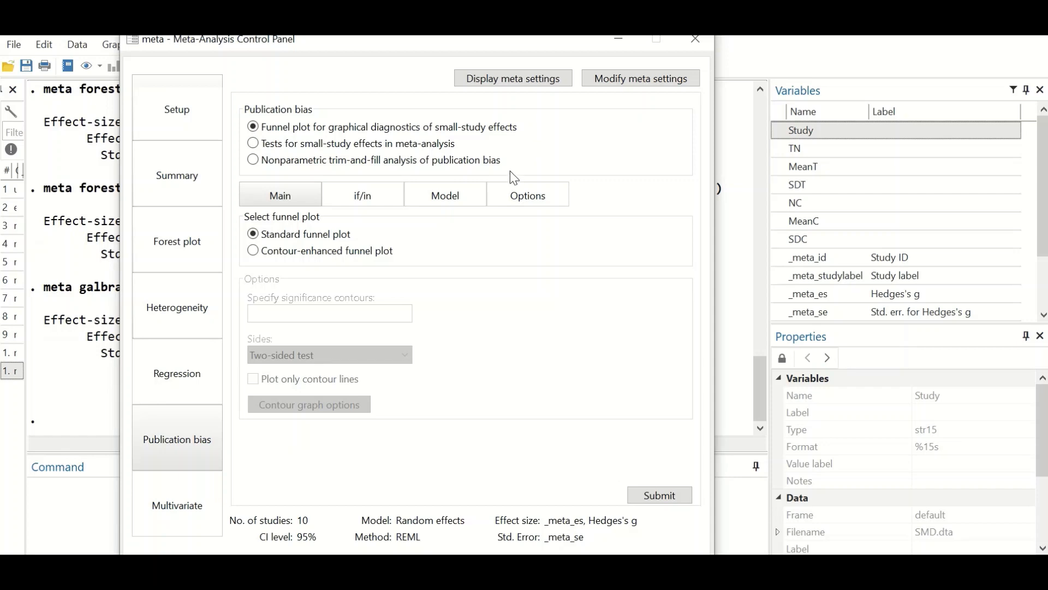
left_click(658, 498)
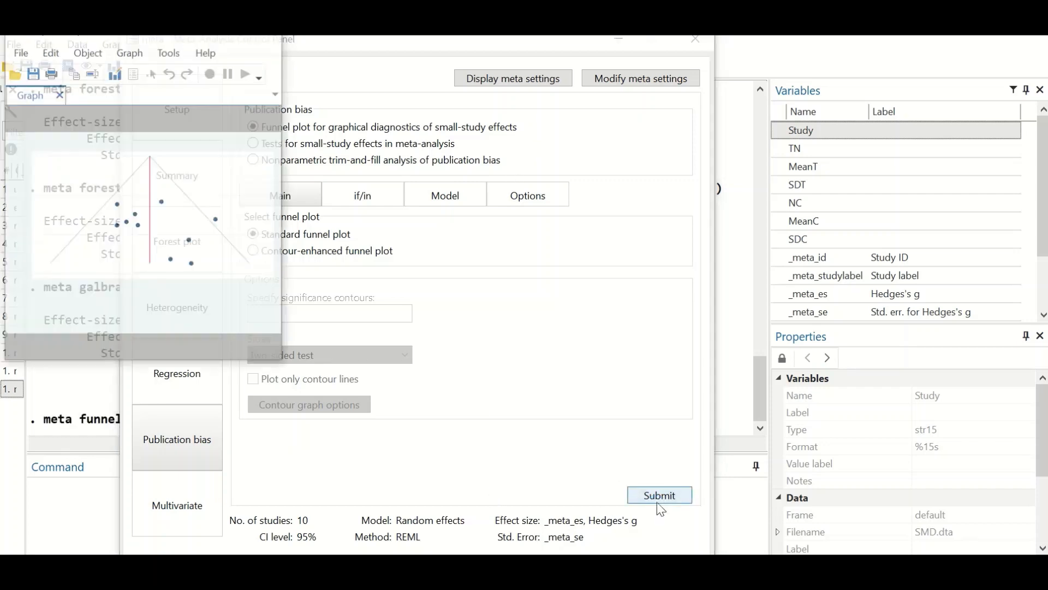
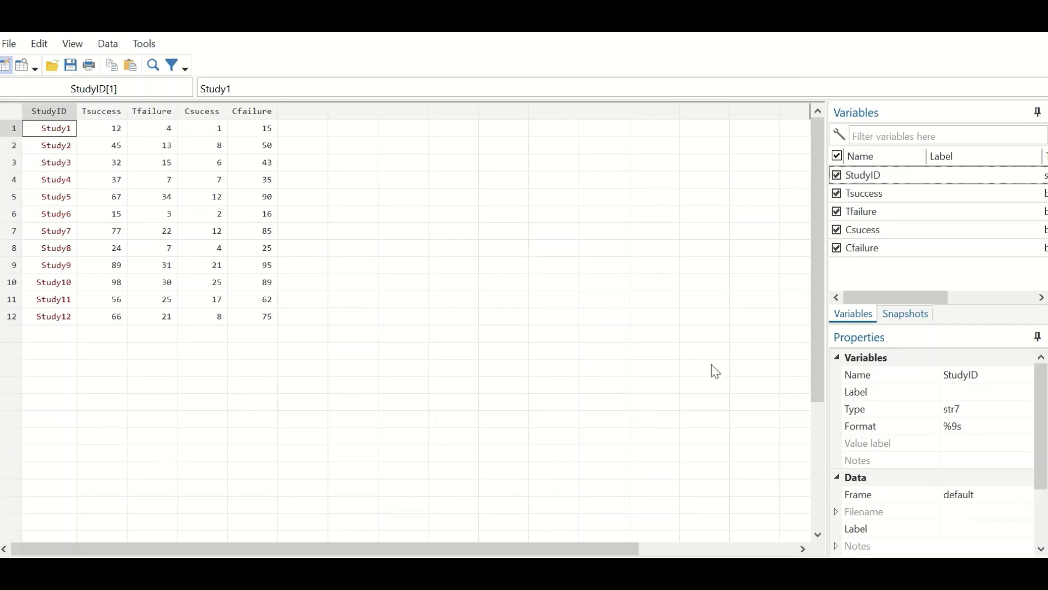
Step: Leave the binary-outcome data table and open the Meta-Analysis Control Panel, moving it fully into view
left_click(955, 28)
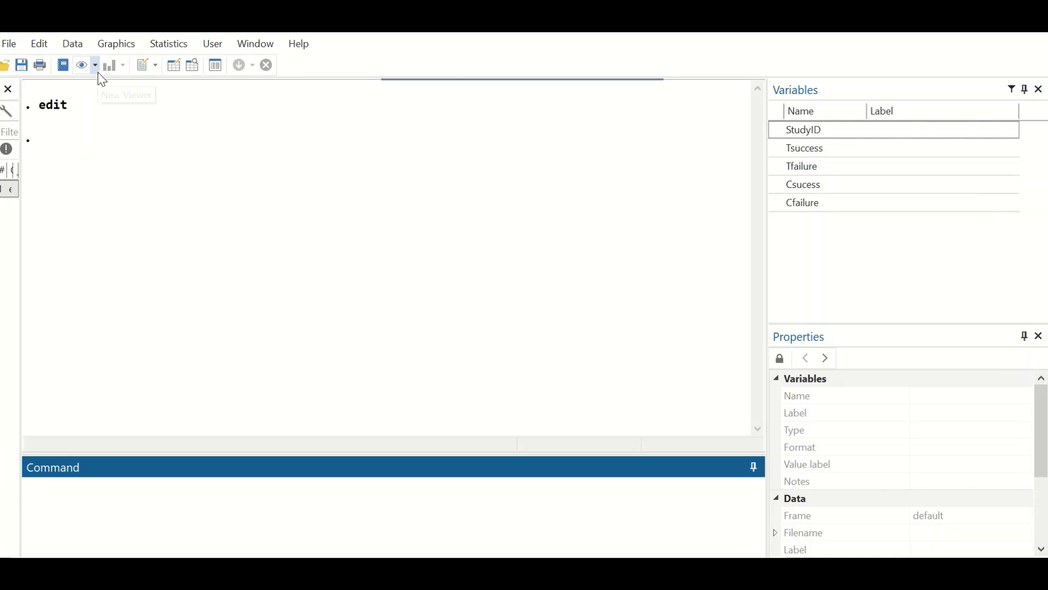
left_click(174, 51)
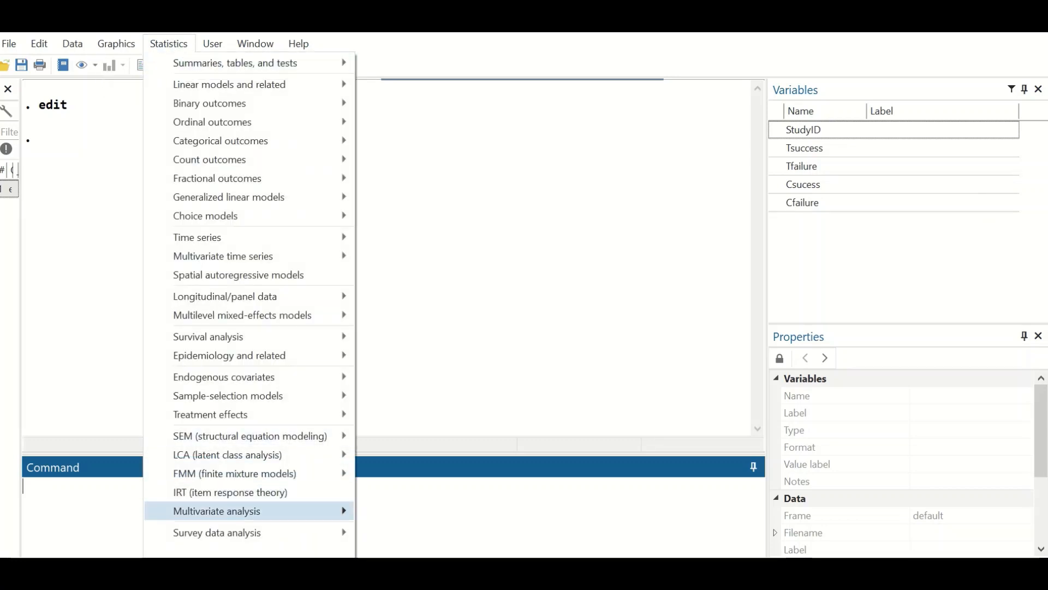
mouse_move(248, 559)
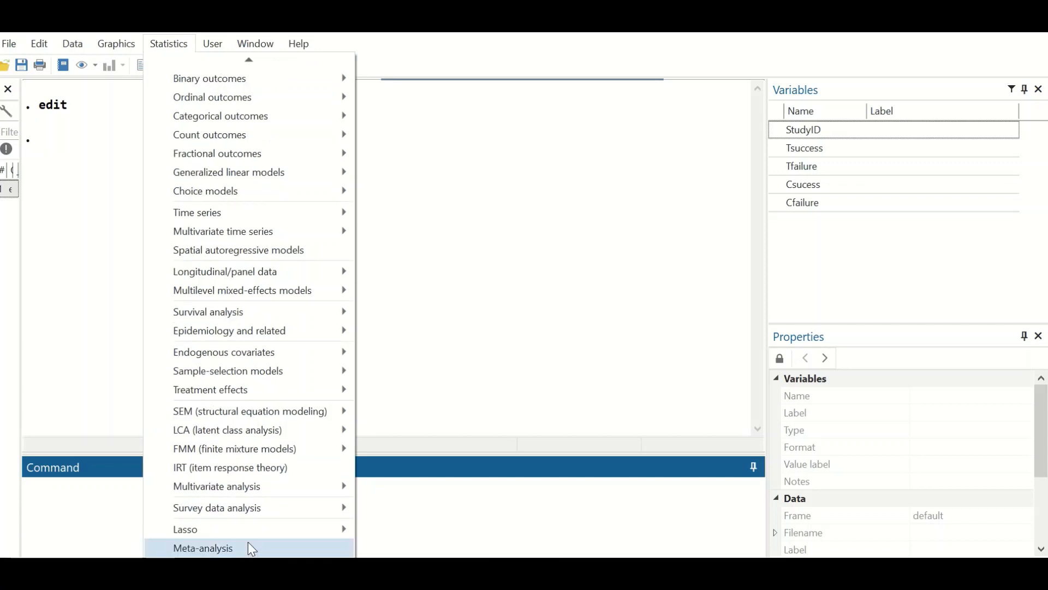
mouse_move(219, 534)
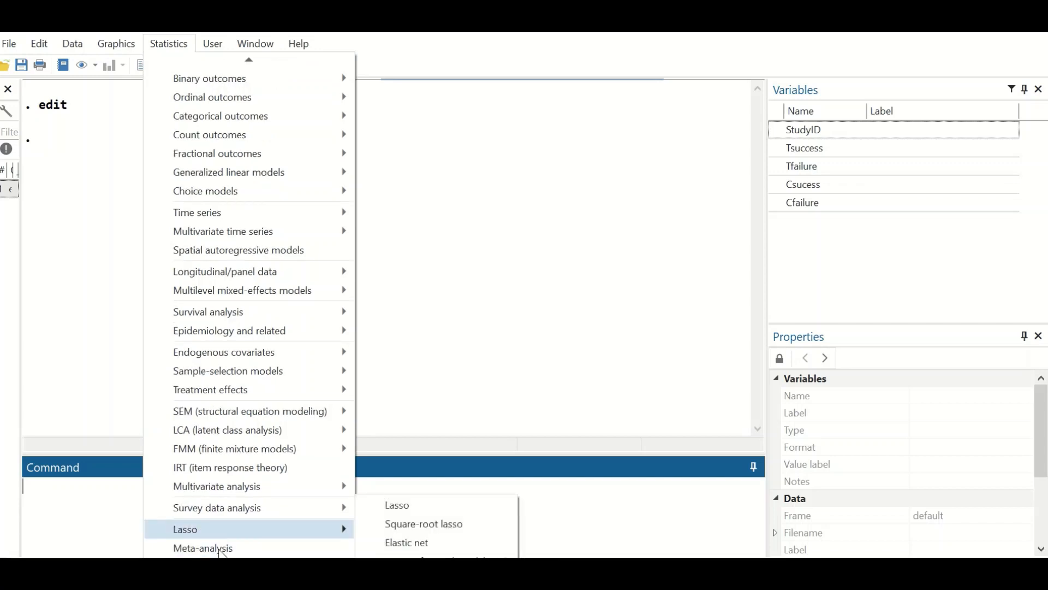
left_click(219, 550)
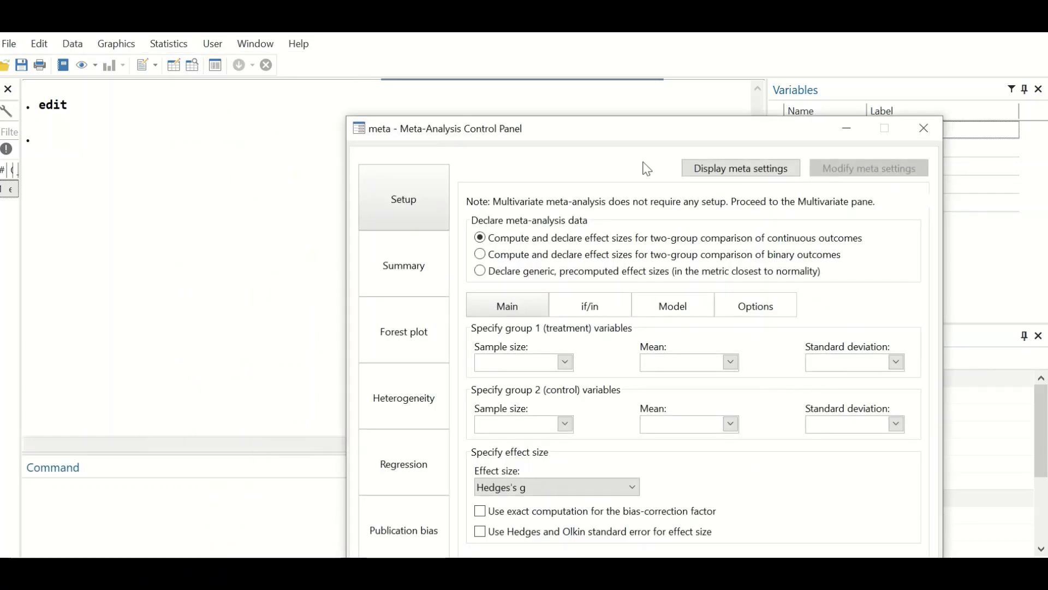
left_click_drag(649, 130, 494, 51)
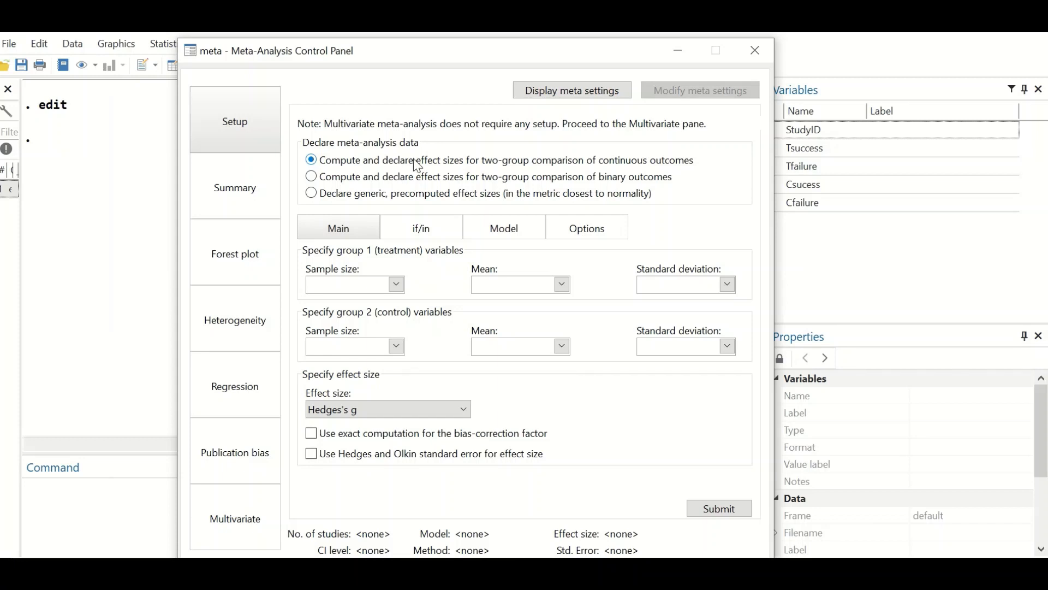
Step: Declare a two-group comparison of binary outcomes, with Tsuccess as treatment successes and Tfailure as treatment failures
left_click(313, 178)
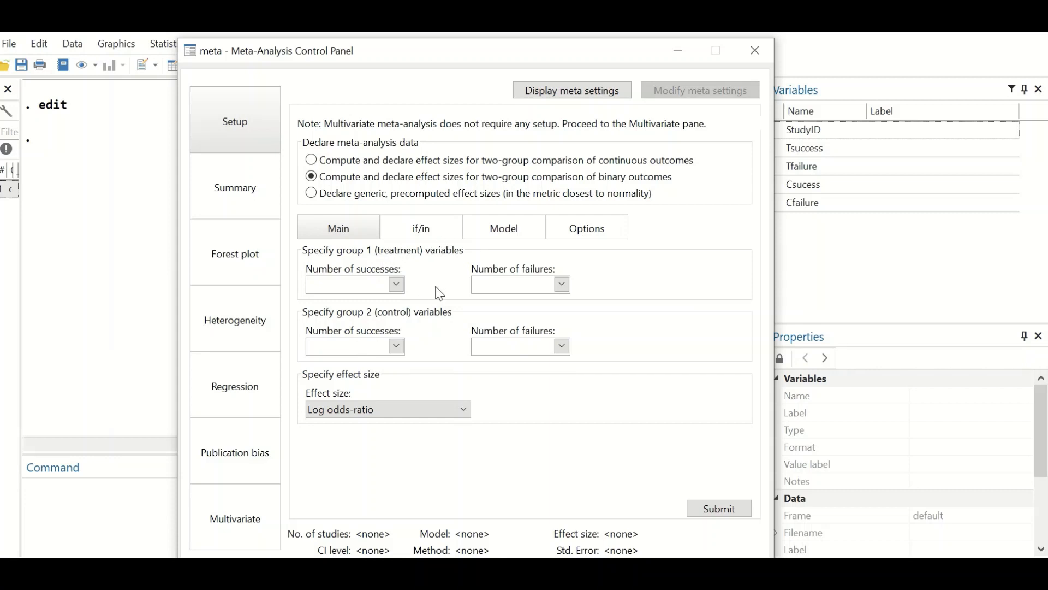
left_click(398, 286)
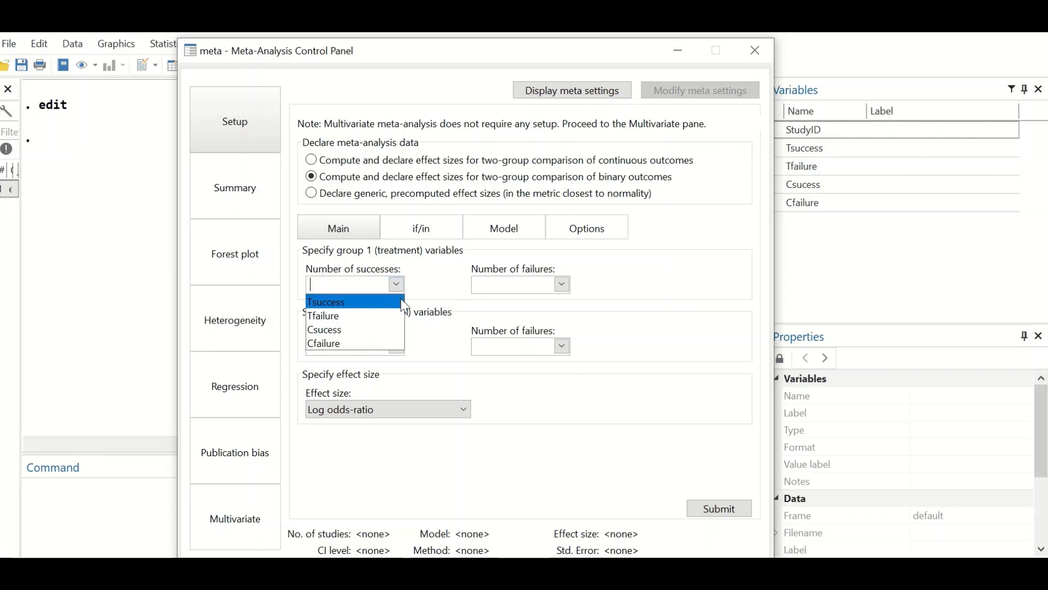
left_click(369, 303)
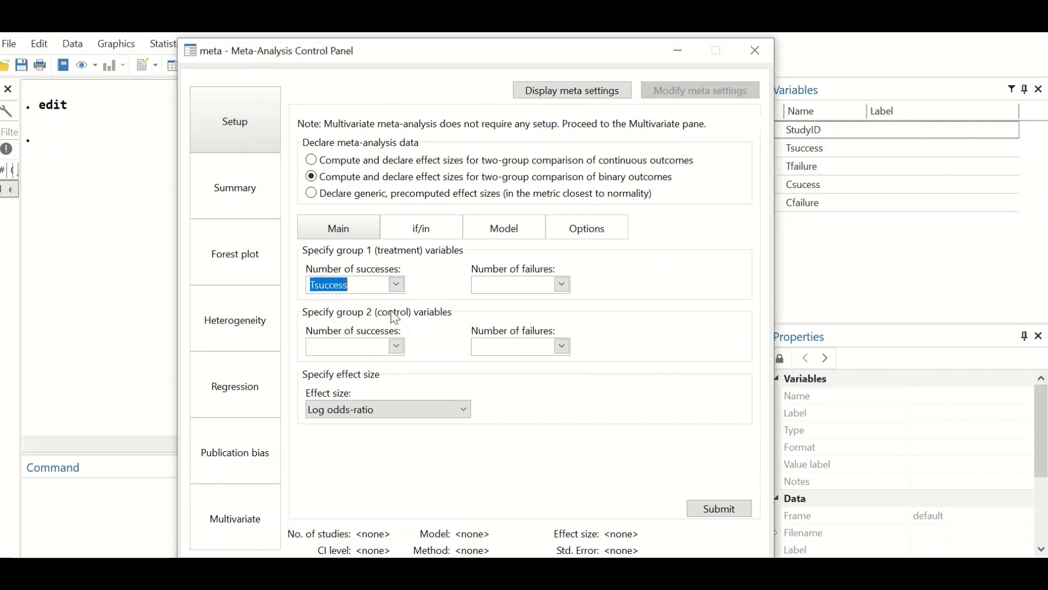
left_click(563, 284)
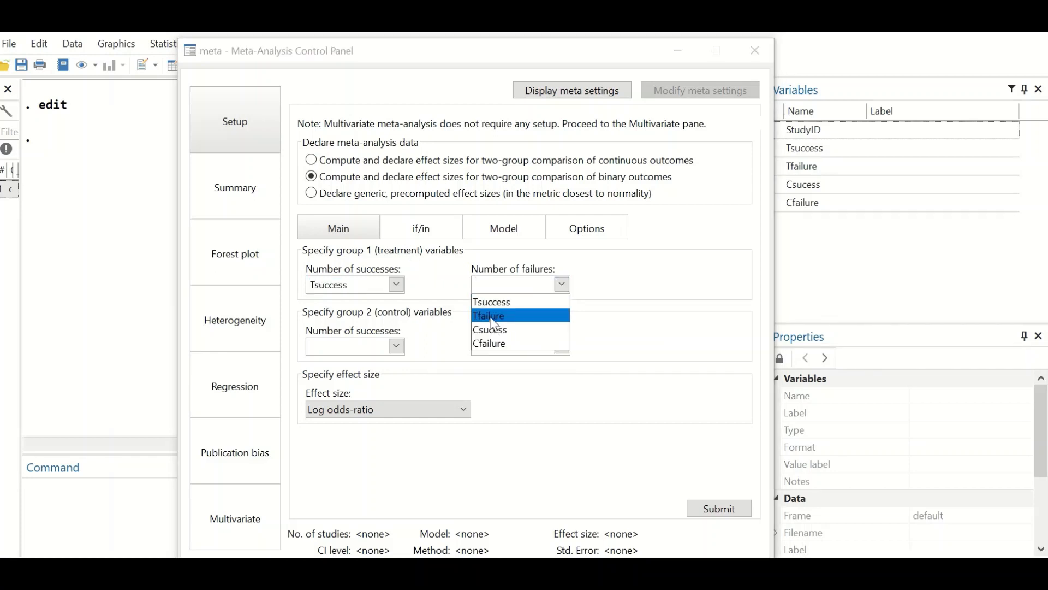
left_click(493, 317)
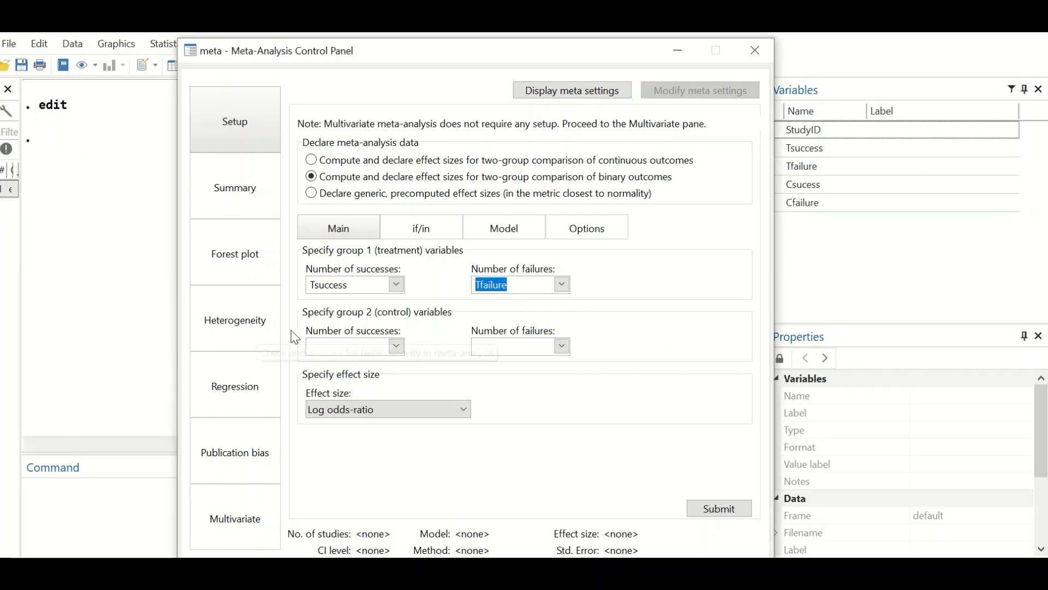
Step: Assign Csucess as control successes and Cfailure as control failures, choose log odds-ratio as the effect size, and submit the setup
left_click(396, 347)
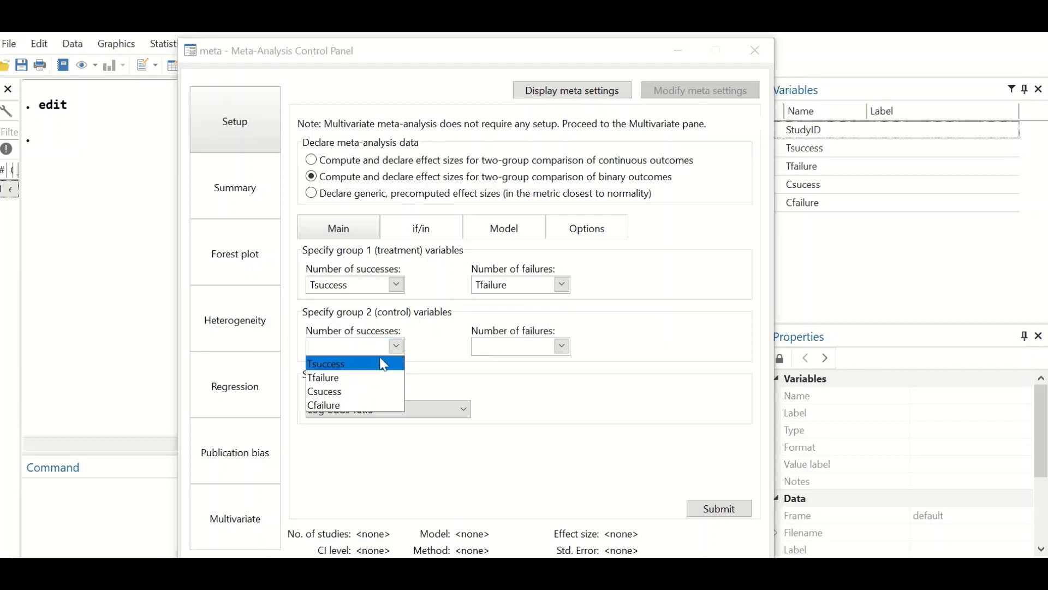
left_click(349, 394)
left_click(562, 346)
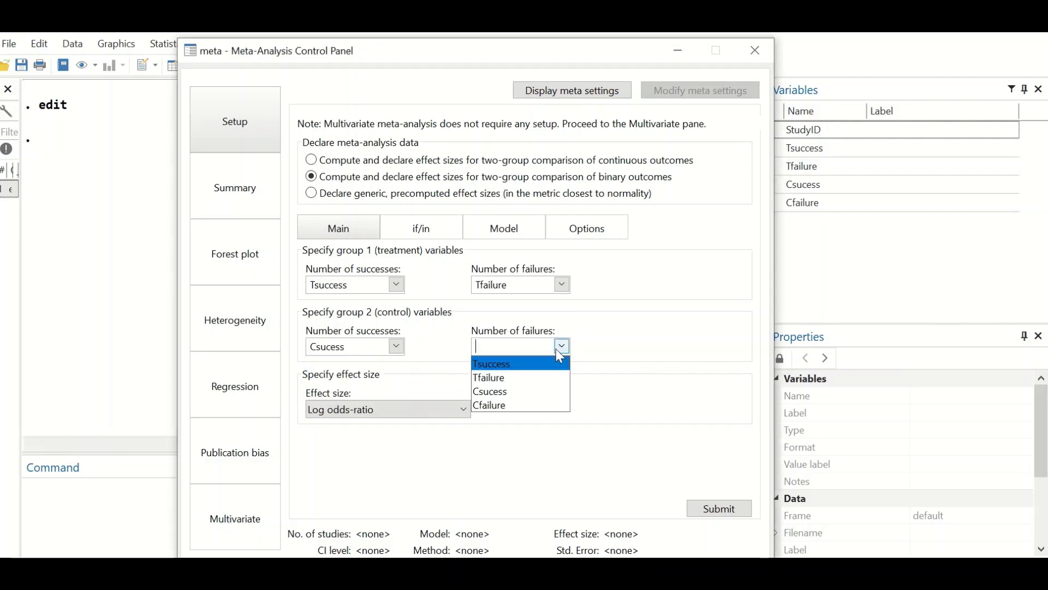
left_click(507, 406)
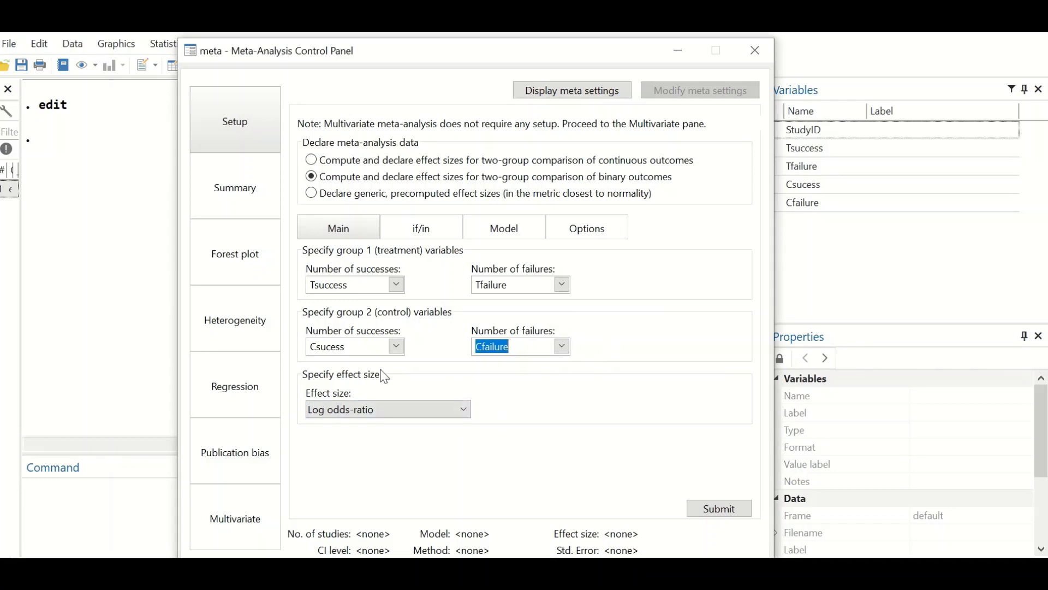
left_click(442, 412)
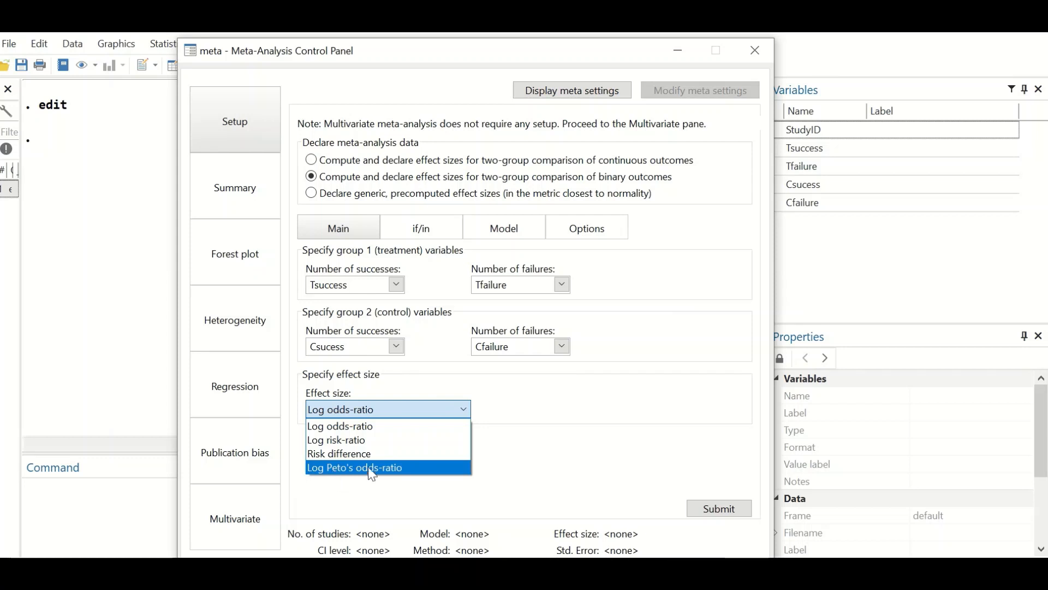
left_click(360, 427)
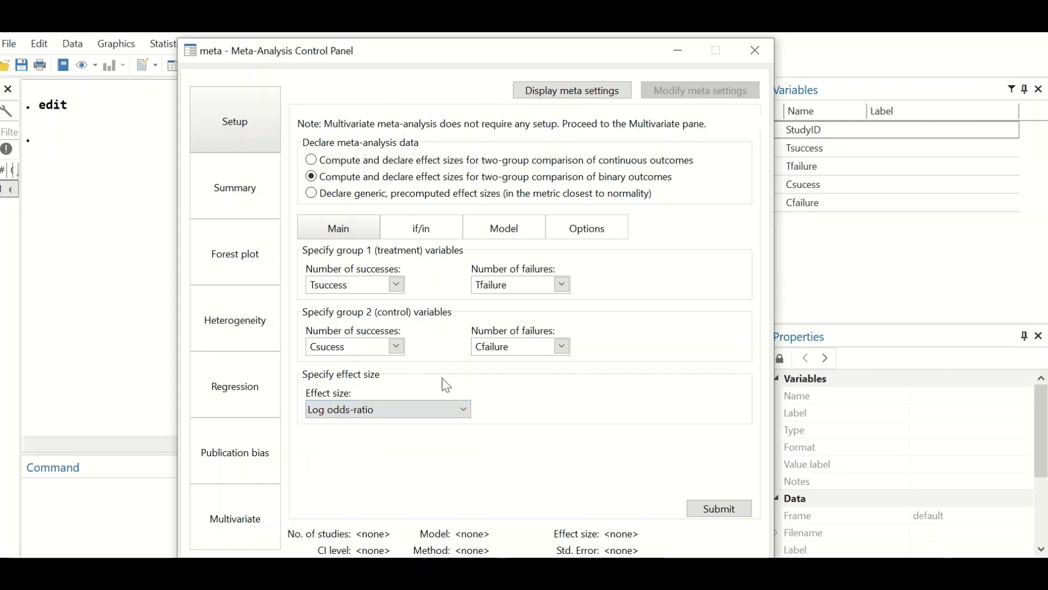
left_click(721, 509)
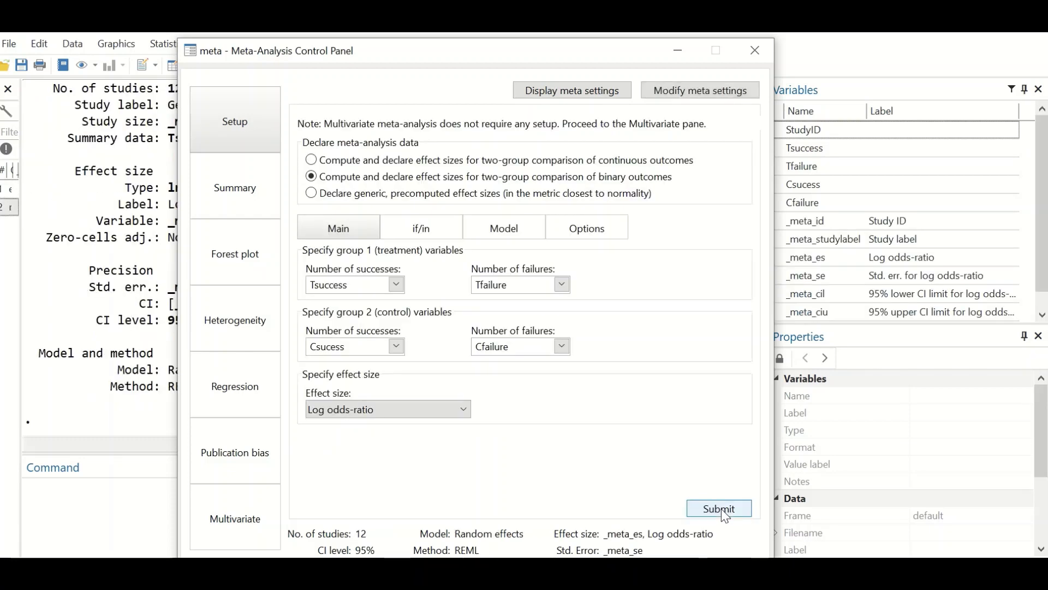
Step: Review the meta-analysis setting information in the results output, including study information, effect size, precision, and model and method
left_click_drag(445, 52, 509, 62)
left_click_drag(585, 83, 775, 93)
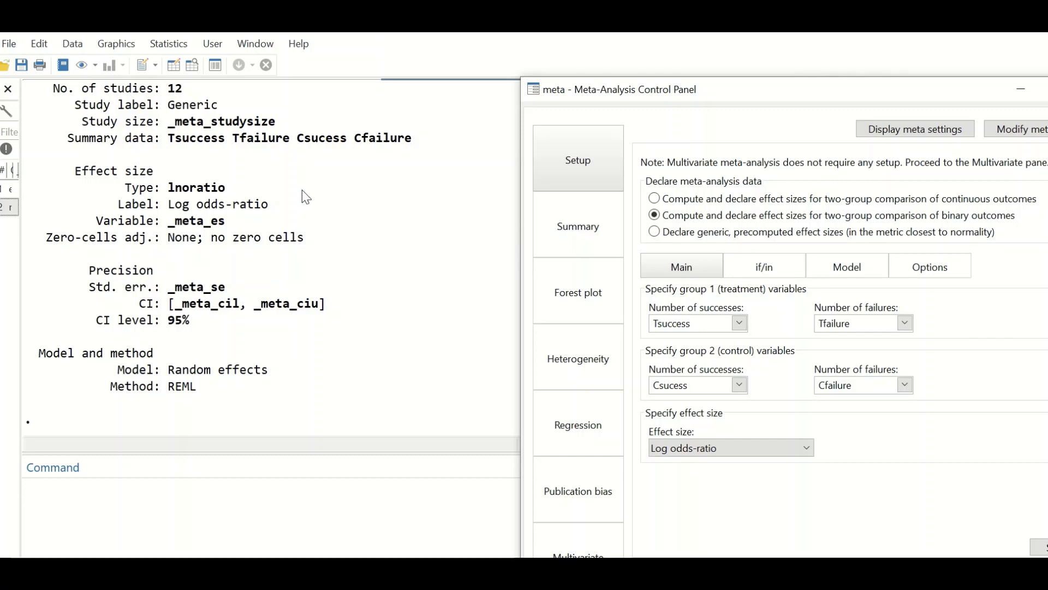
scroll(362, 253, "up", 2)
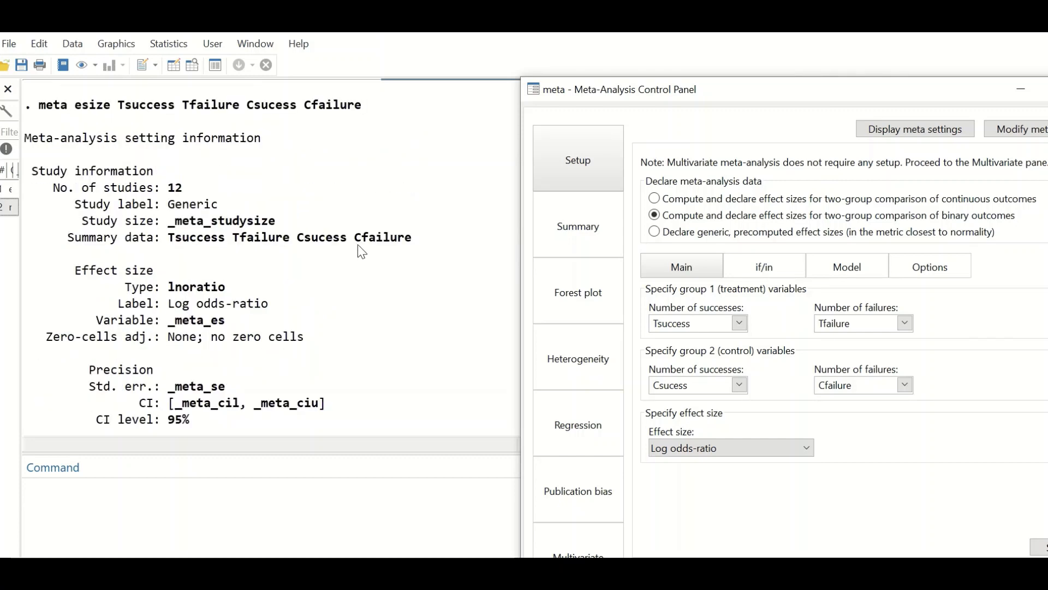
scroll(359, 250, "down", 1)
scroll(391, 297, "down", 1)
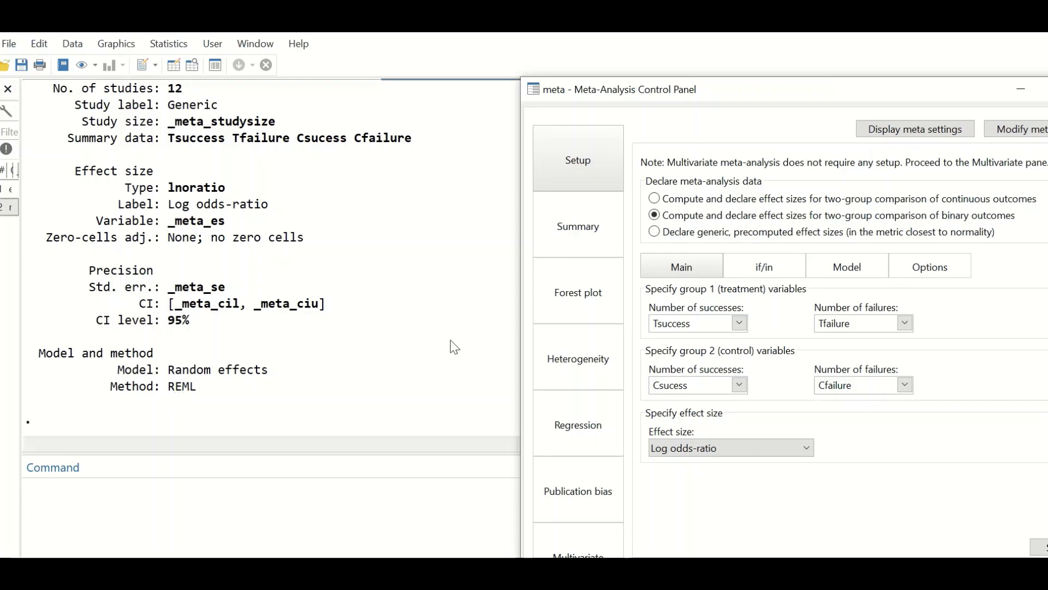
left_click_drag(924, 99, 581, 53)
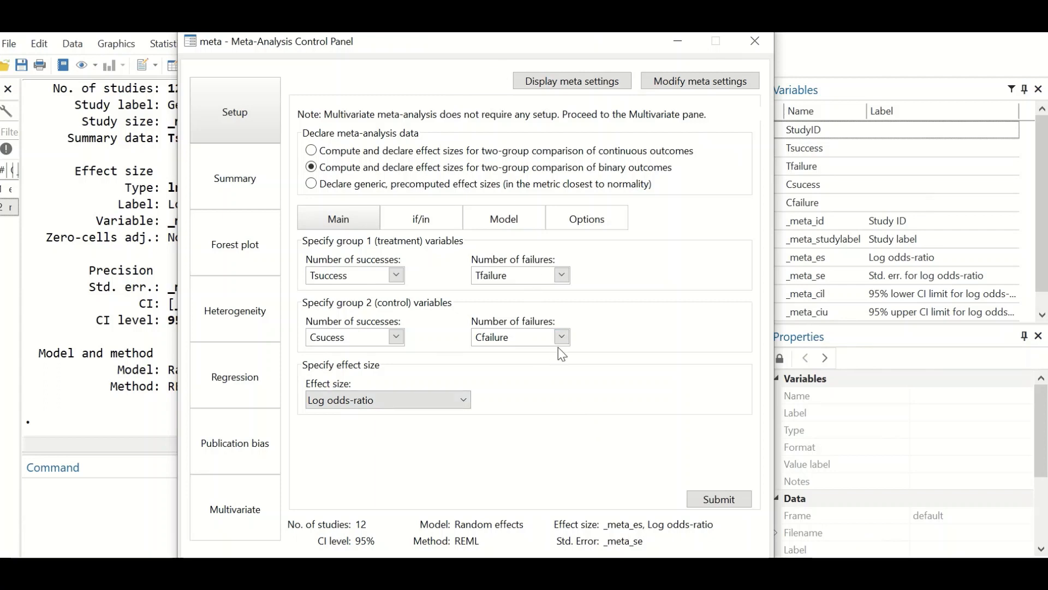
Step: Compare the random-effects and fixed-effects estimation methods, and resubmit the setup with a random-effects model using restricted maximum-likelihood
left_click(437, 223)
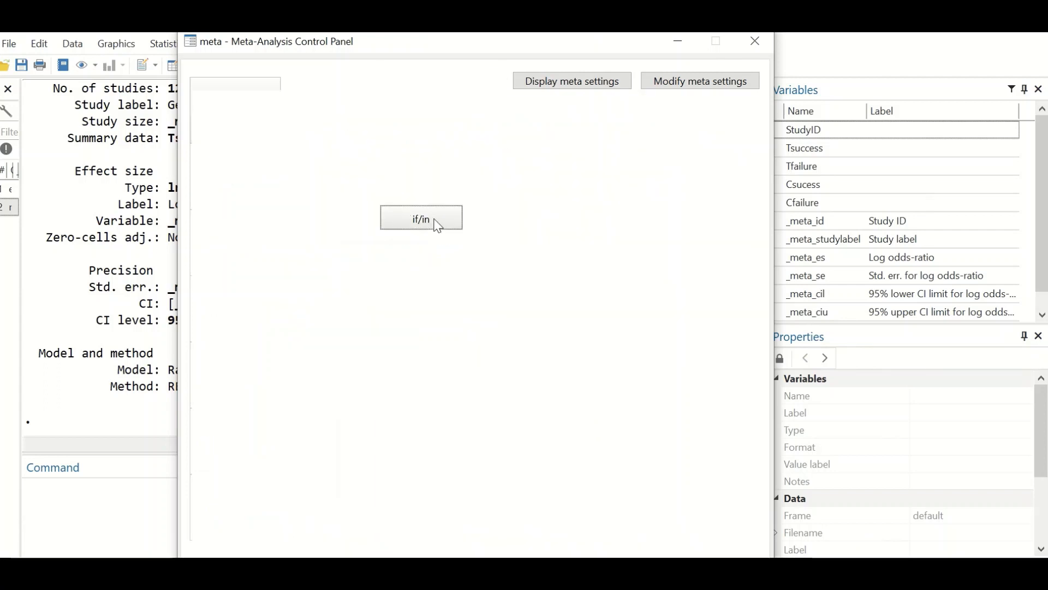
left_click(505, 223)
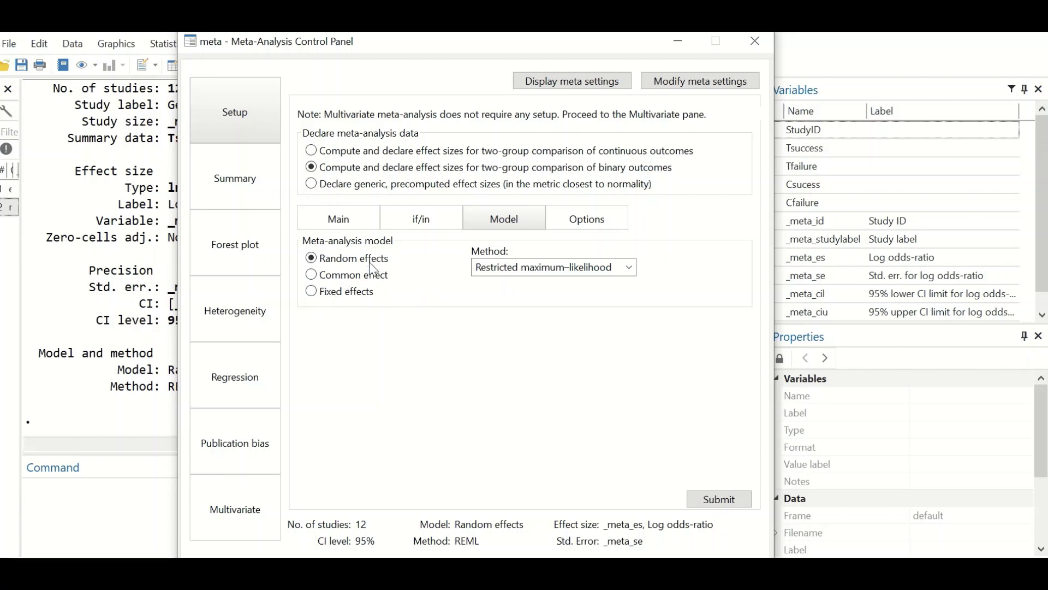
left_click(627, 271)
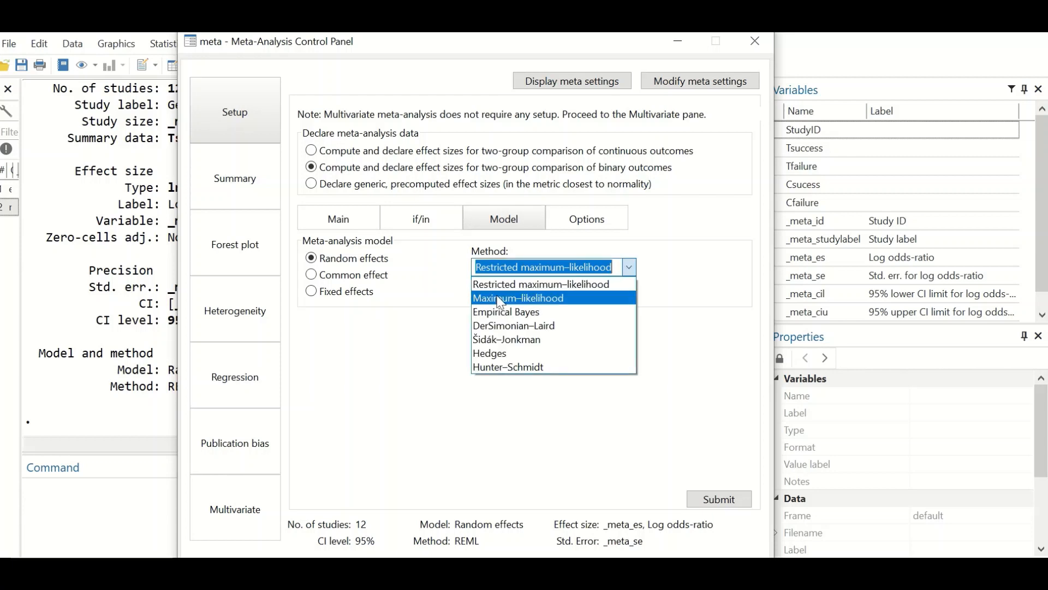
left_click(414, 411)
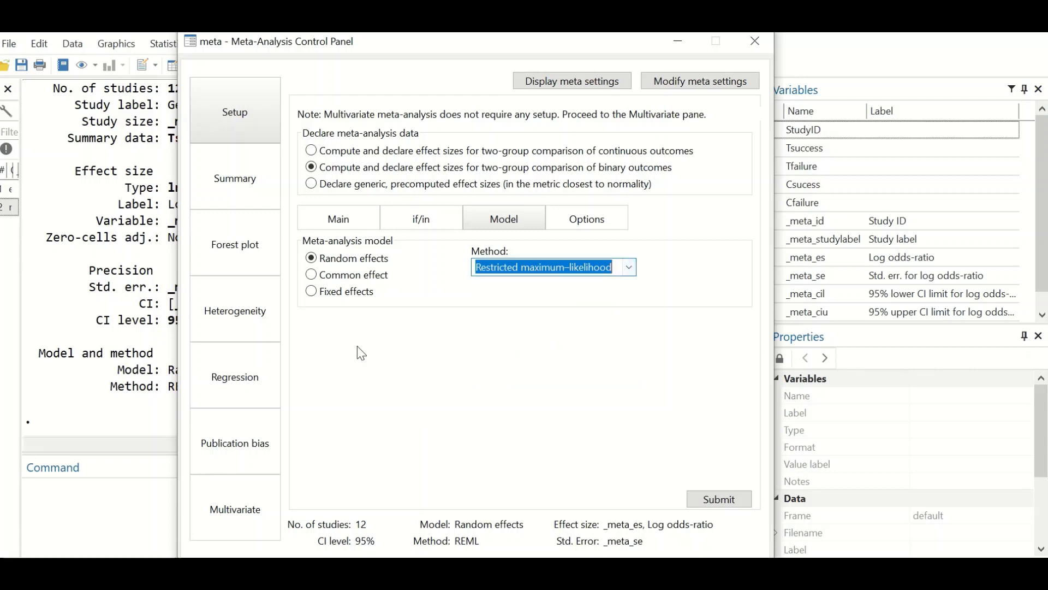
left_click(328, 294)
left_click(631, 268)
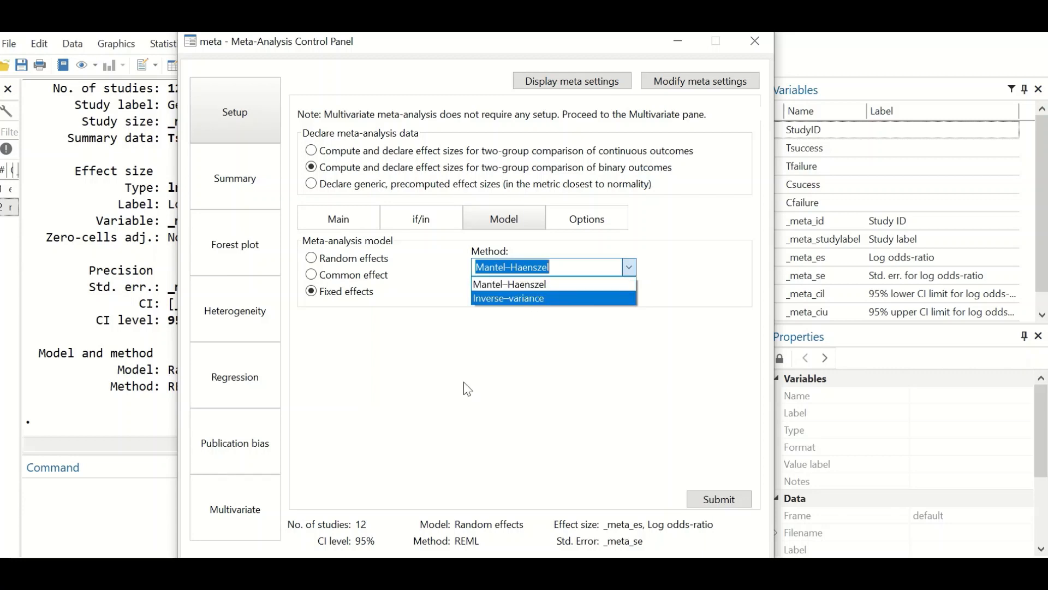
left_click(419, 380)
left_click(348, 259)
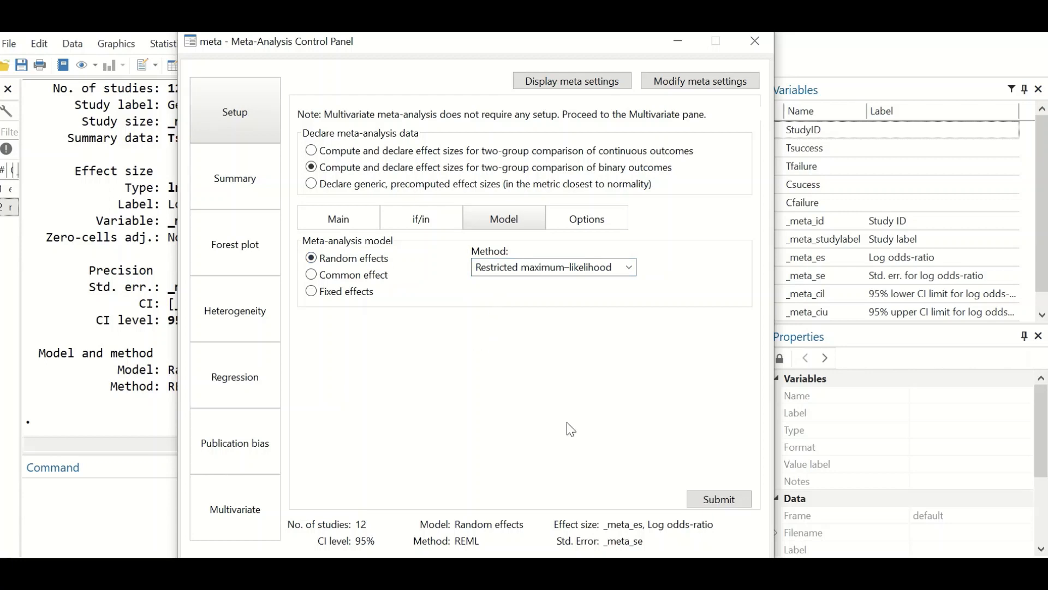
left_click(715, 498)
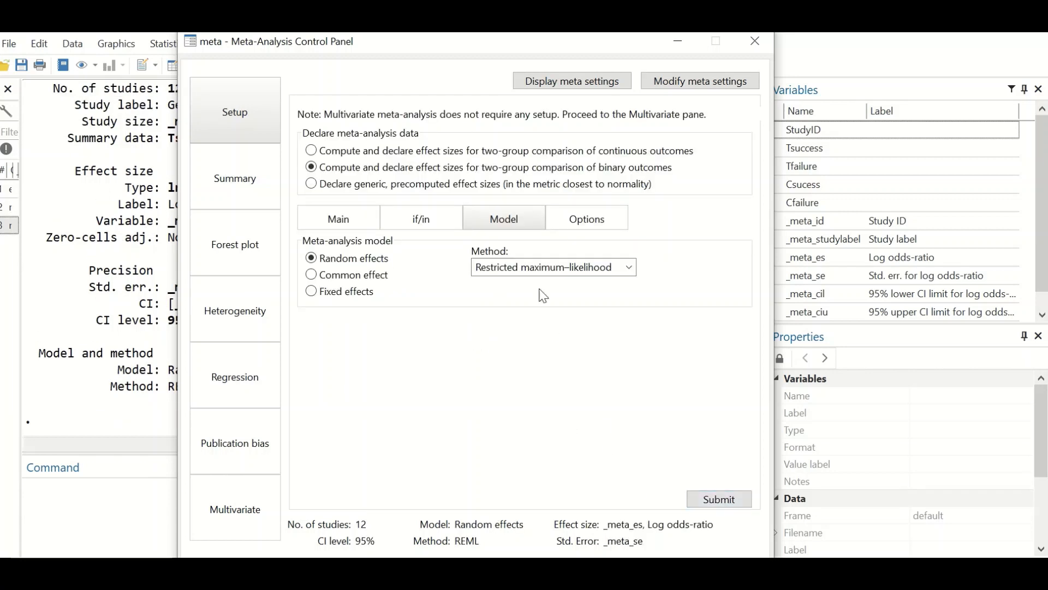
Step: Set the summary to a random-effects model with restricted maximum-likelihood, leaving the additional random-effects options unchecked
left_click(230, 186)
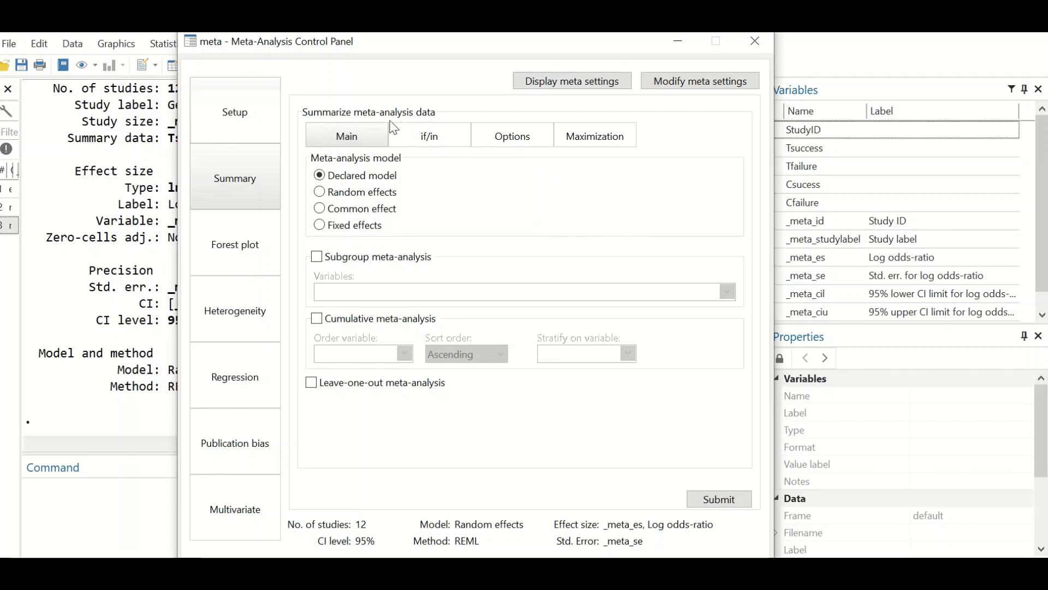
left_click(338, 194)
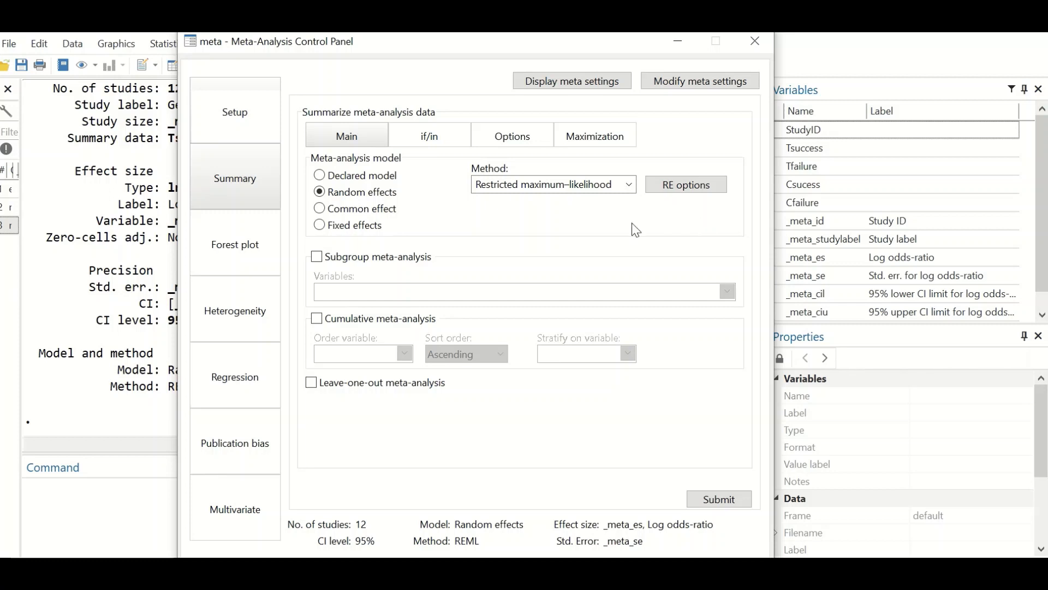
left_click(680, 182)
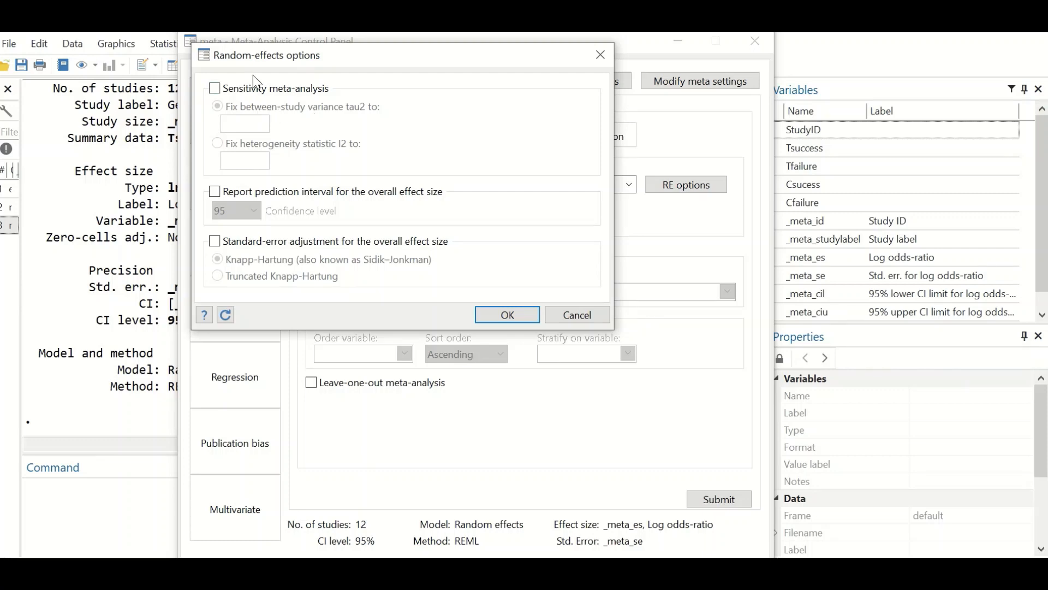
left_click(559, 309)
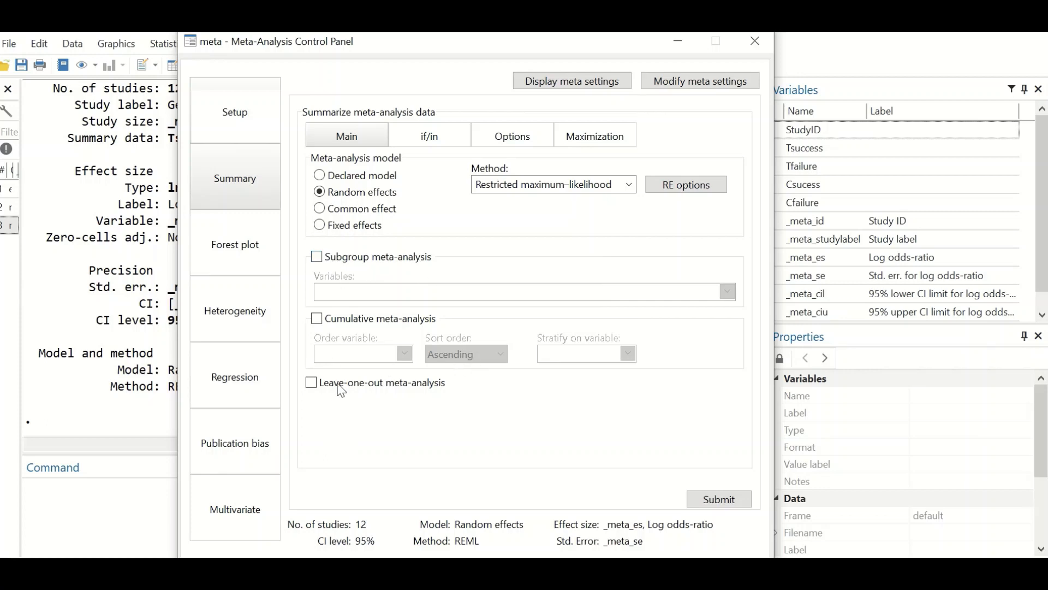
Step: Keep the summary reporting effect sizes at the 95% confidence level, with a t test instead of a z test for the overall effect
left_click(513, 137)
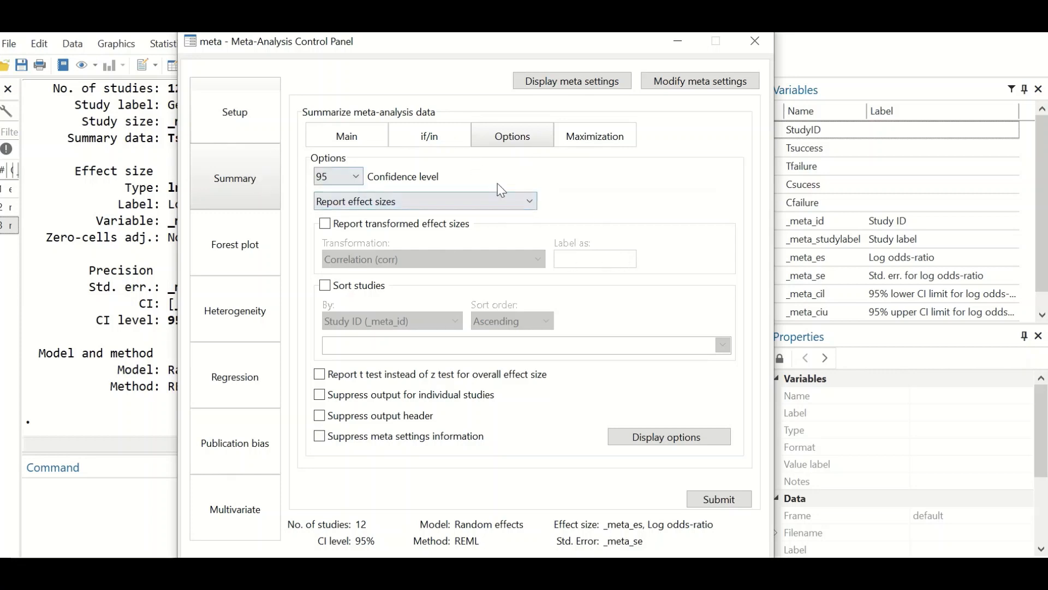
left_click(517, 206)
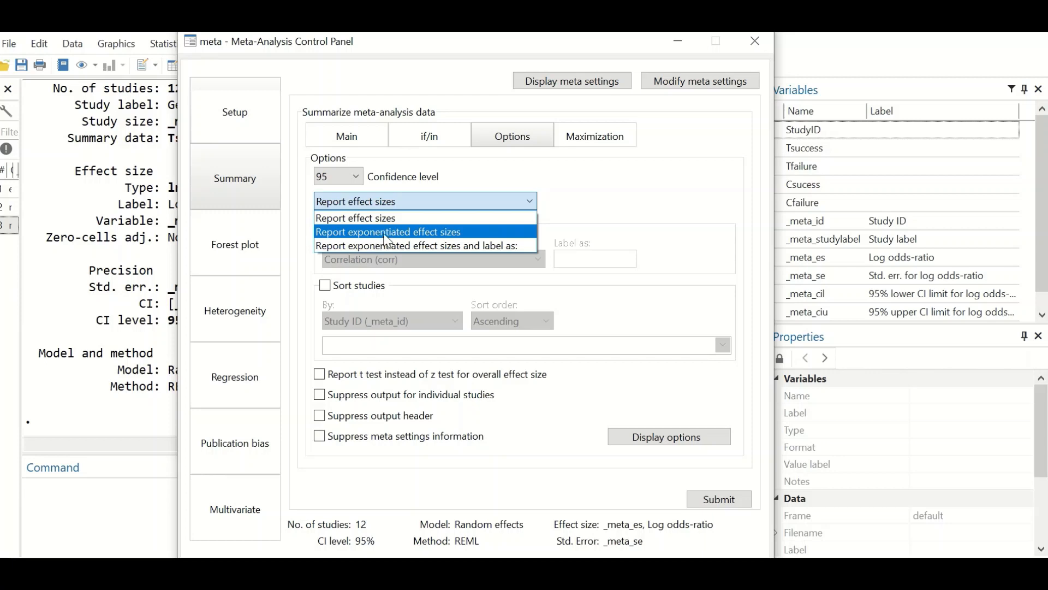
left_click(609, 200)
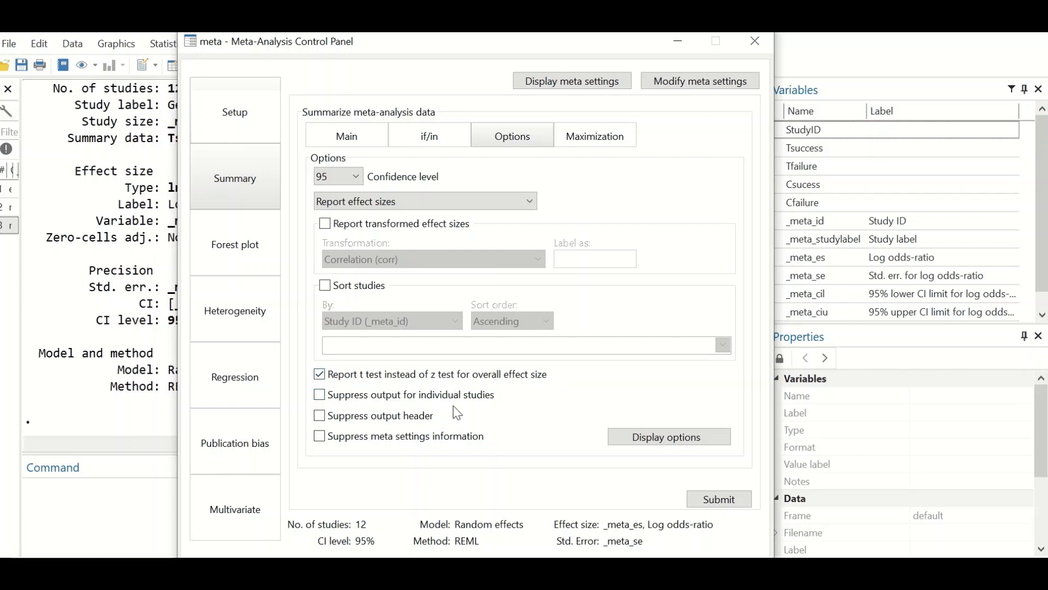
left_click(632, 436)
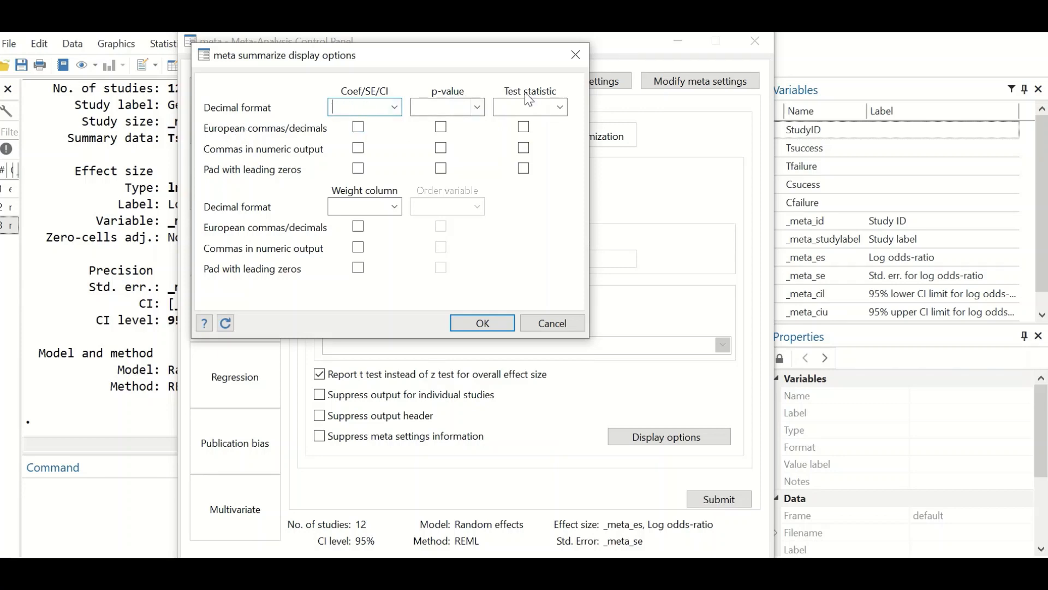
left_click(558, 323)
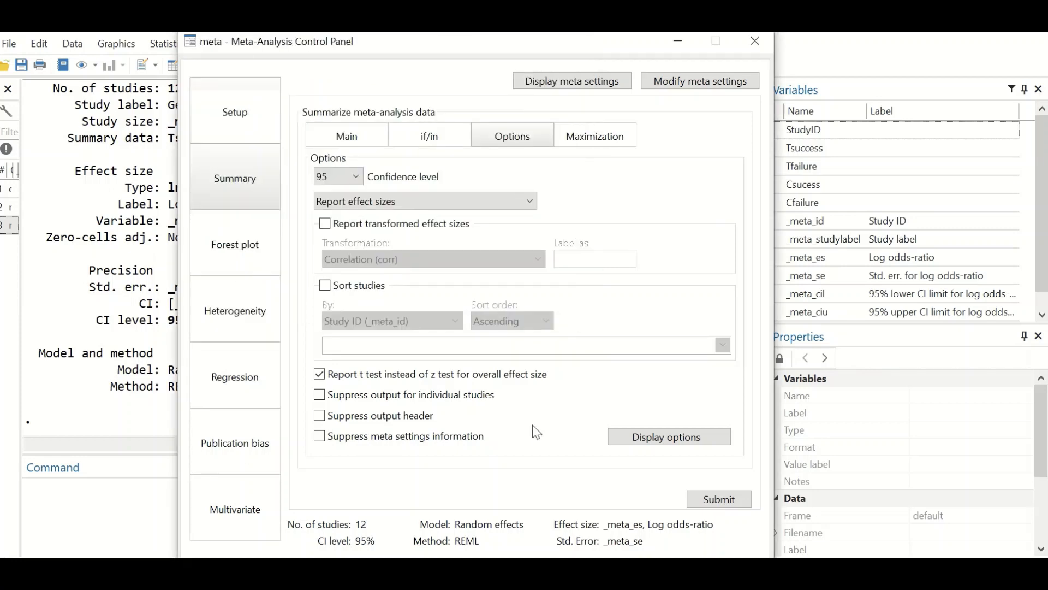
Step: Check the summary's maximization options and submit the random-effects meta-analysis summary
left_click(591, 136)
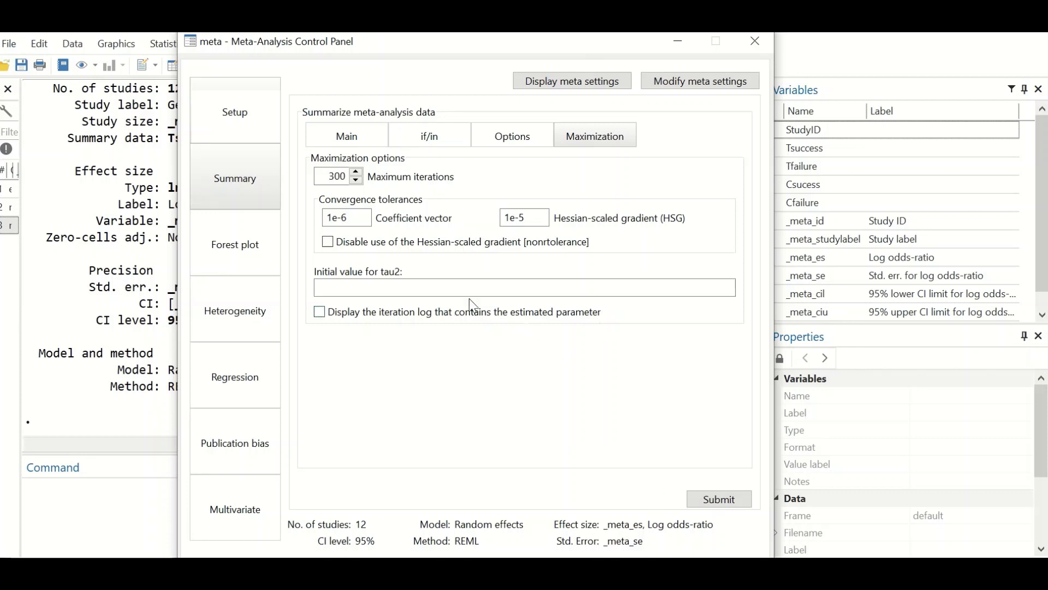
left_click(360, 141)
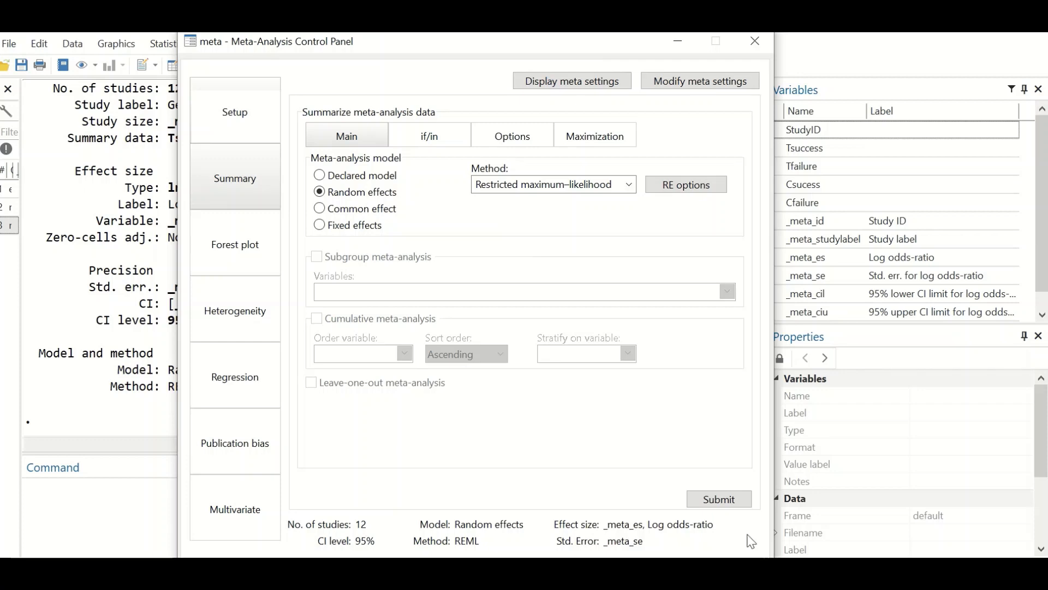
left_click(719, 500)
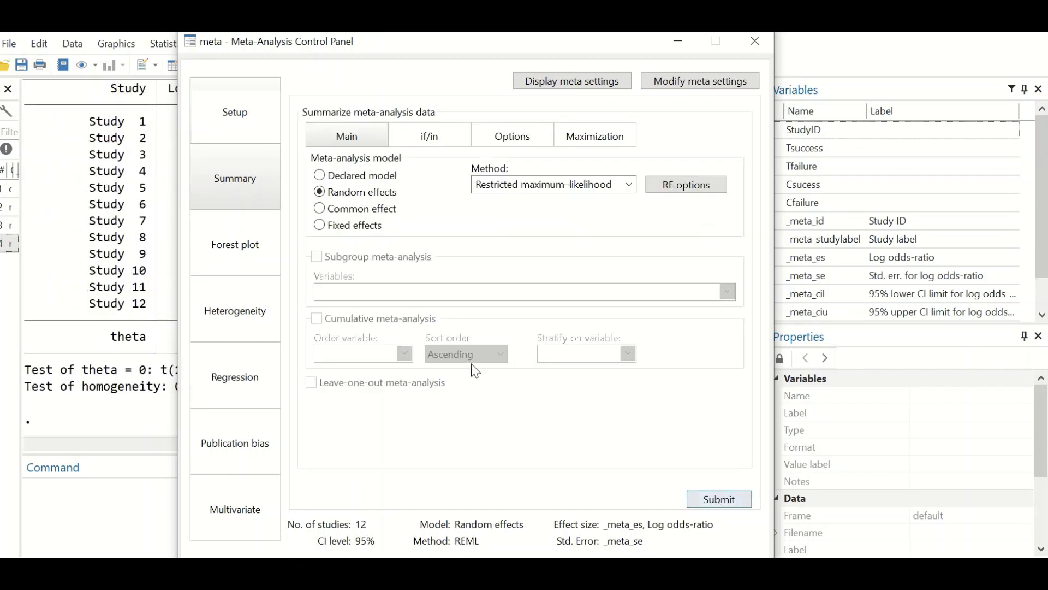
Step: Examine the summary output's heterogeneity statistics, study log odds-ratios, confidence intervals, weights, overall theta and significance tests, and bring the control panel back
left_click_drag(387, 49, 744, 71)
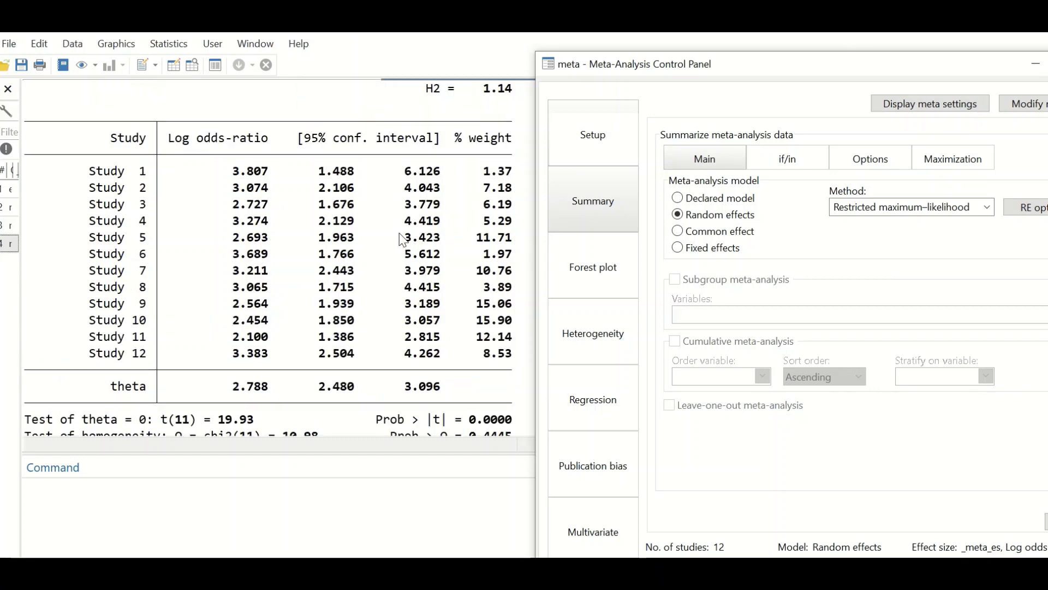
scroll(404, 236, "up", 1)
left_click_drag(758, 65, 953, 67)
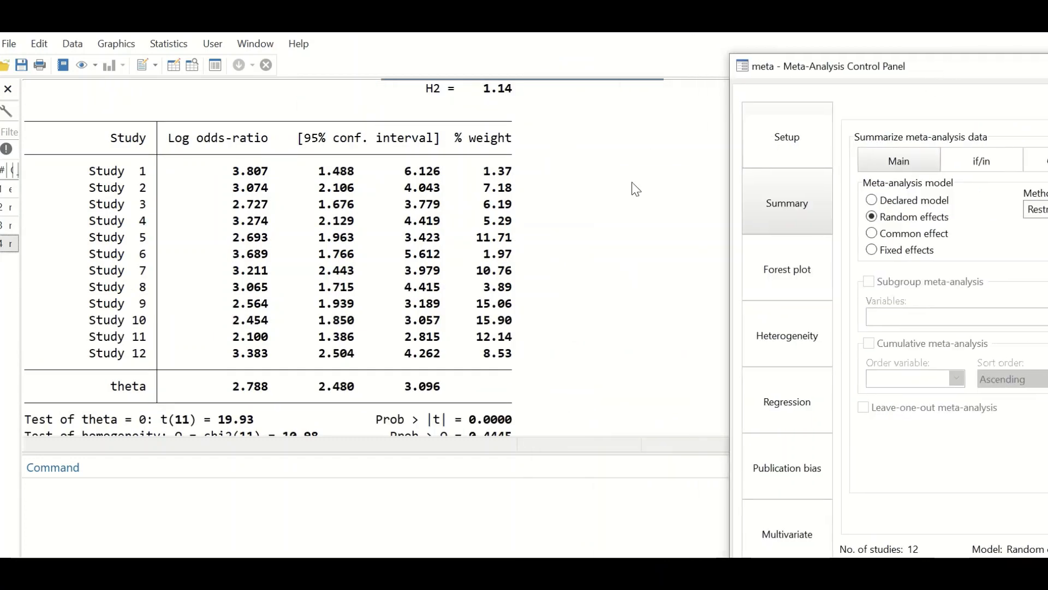
scroll(552, 210, "up", 3)
scroll(552, 210, "down", 1)
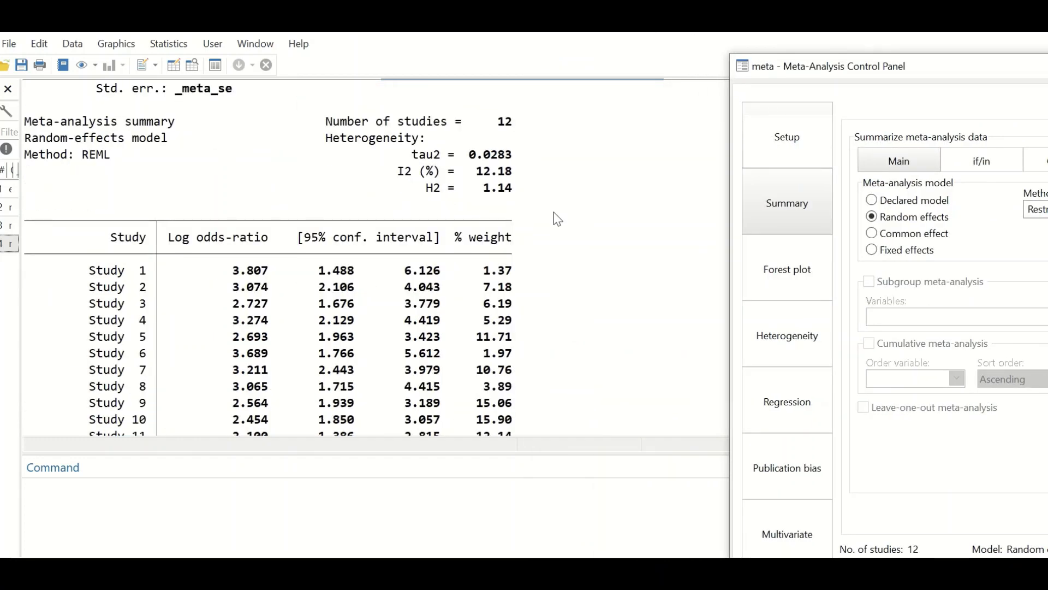
scroll(420, 281, "down", 2)
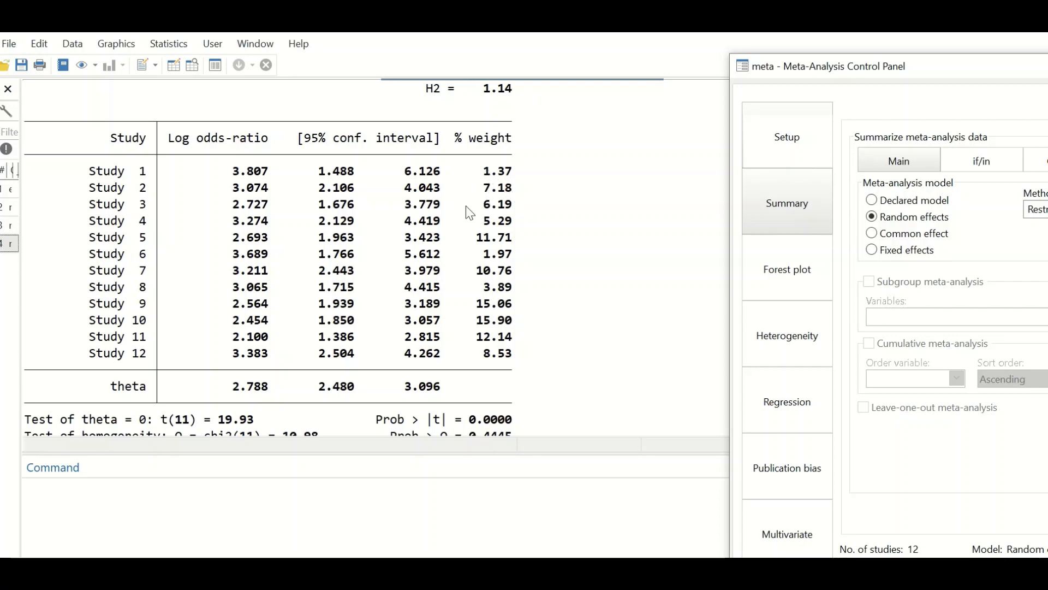
scroll(500, 270, "down", 1)
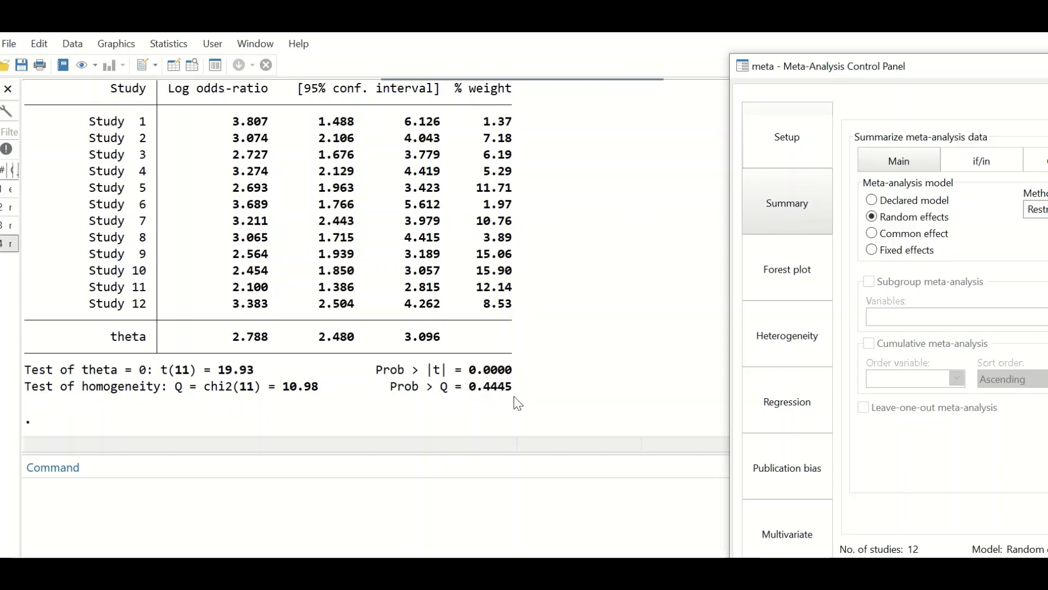
left_click_drag(988, 66, 423, 46)
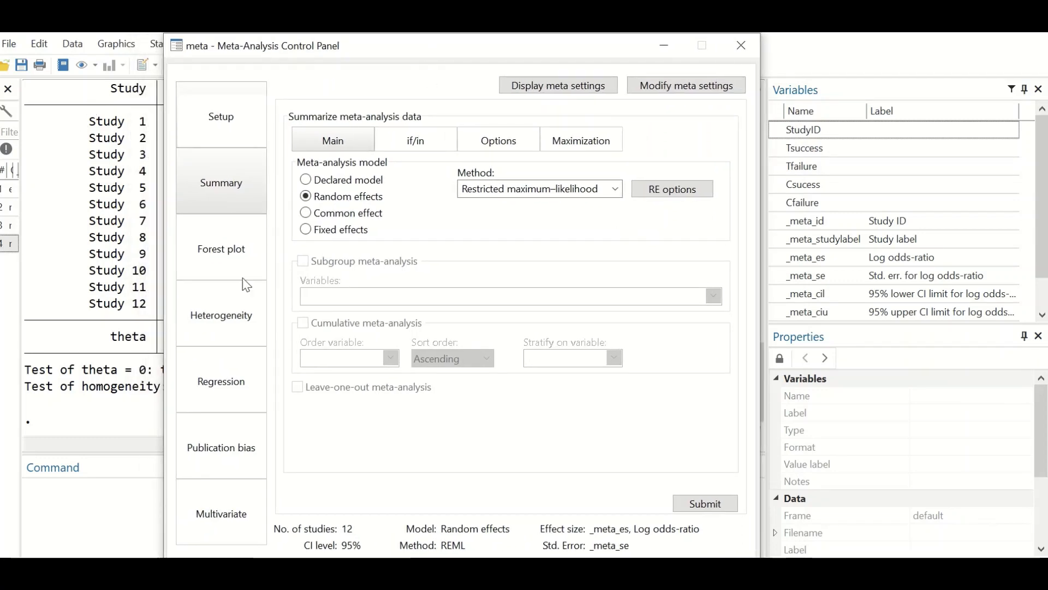
Step: Set the forest plot to a random-effects model with restricted maximum-likelihood and check its reporting options
left_click(209, 249)
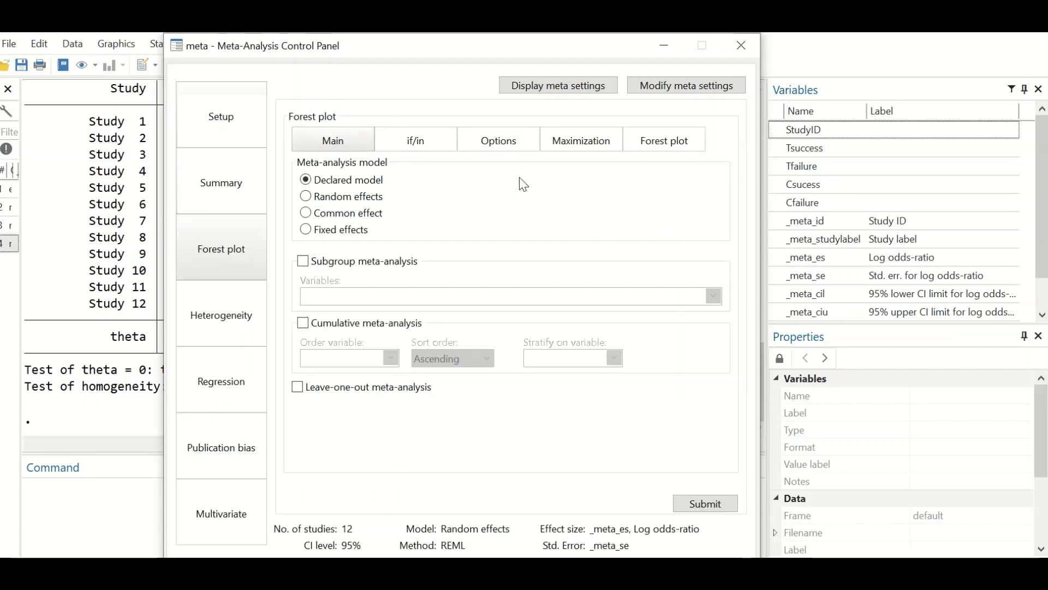
left_click(326, 202)
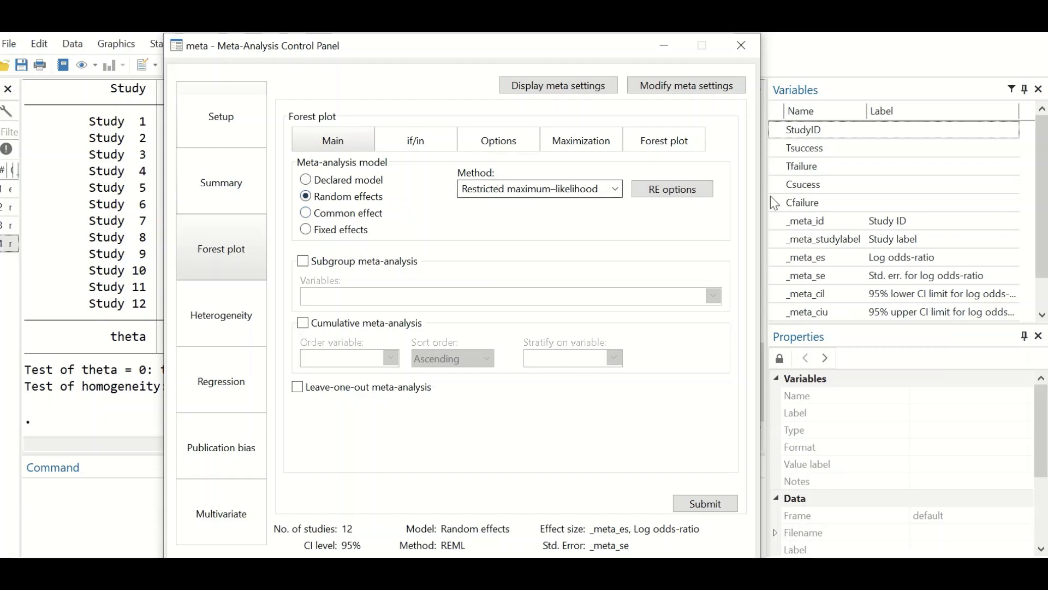
left_click(495, 143)
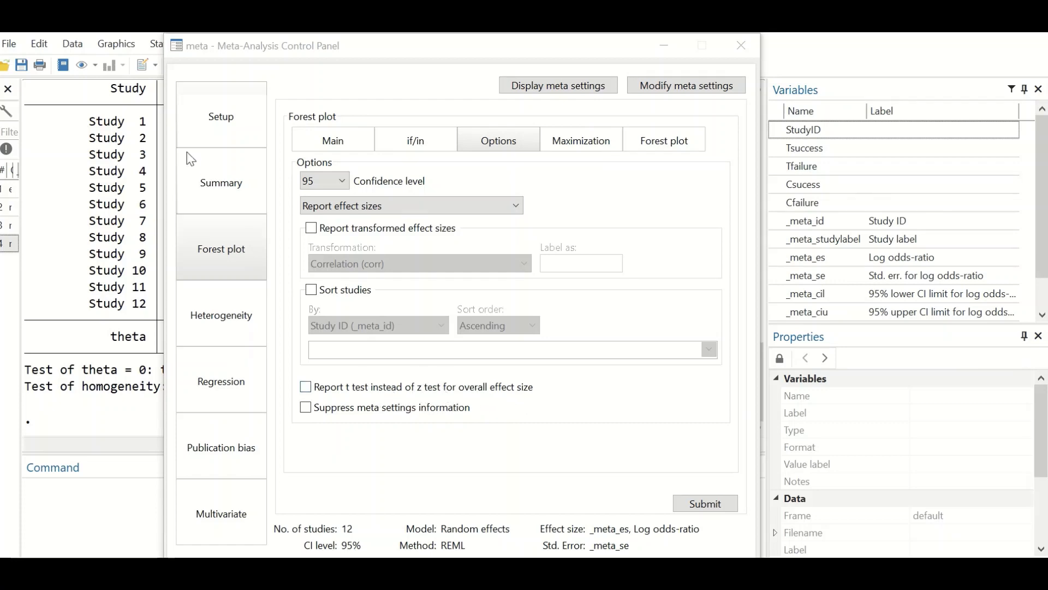
Step: Turn off the t test for the overall effect size in the summary options and resubmit the summary
left_click(217, 191)
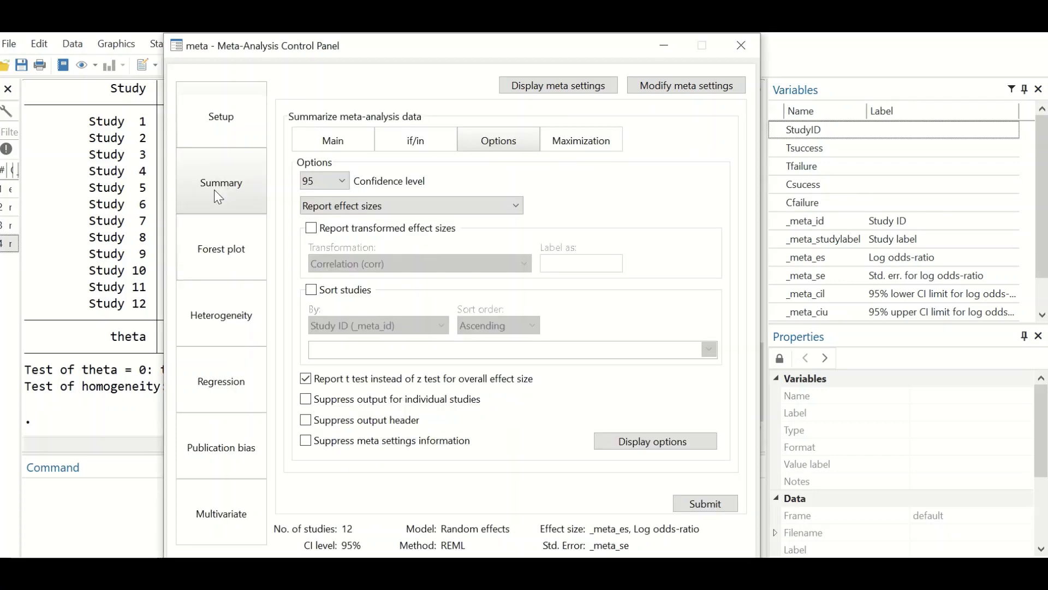
left_click(308, 380)
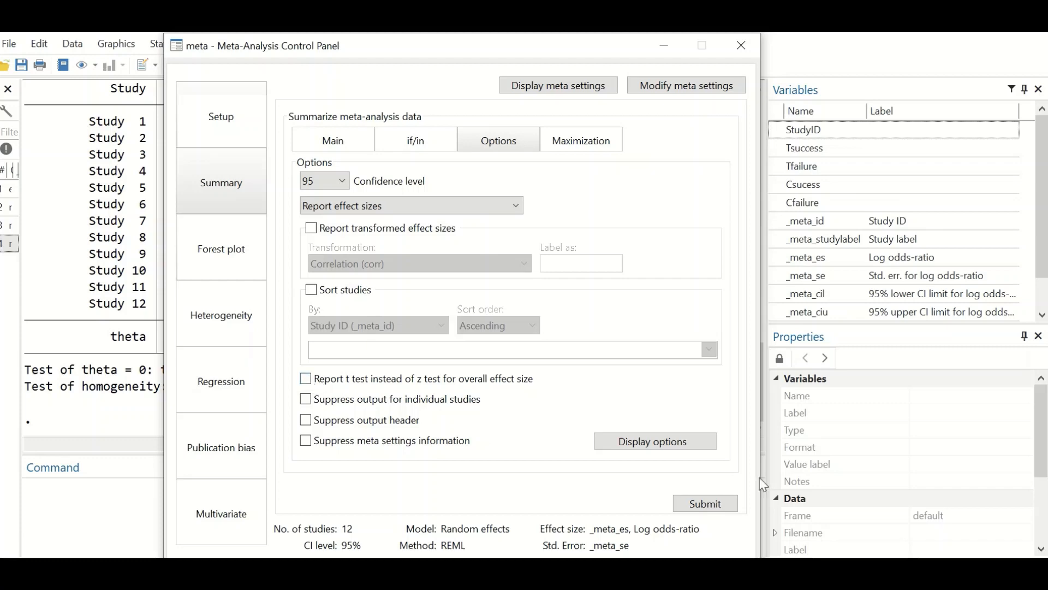
left_click(724, 507)
Step: Return to the forest plot settings and check its maximization options, keeping the default columns and confidence intervals bound with brackets
left_click(202, 251)
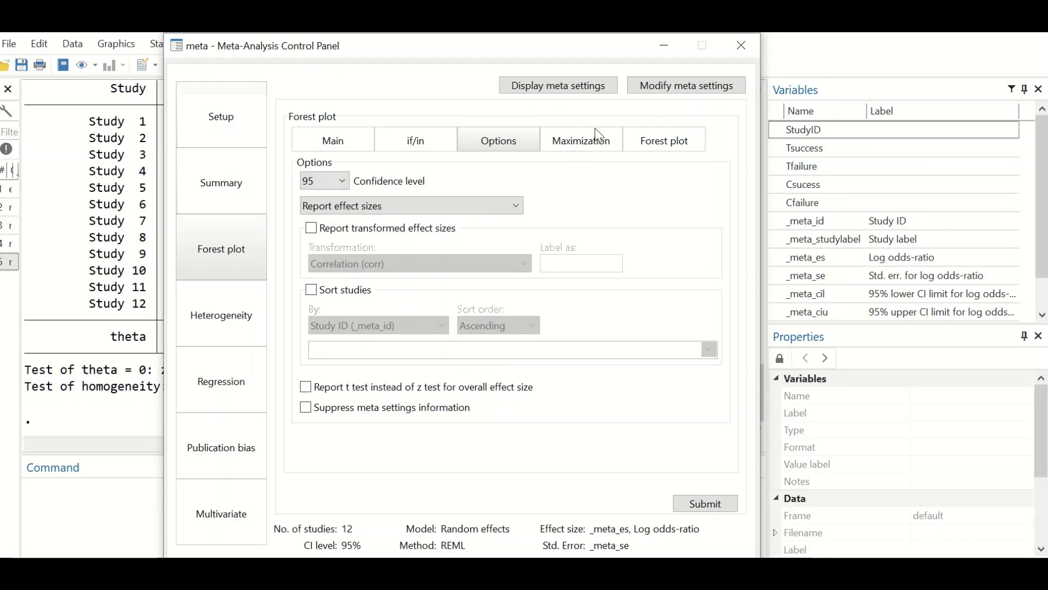
left_click(583, 143)
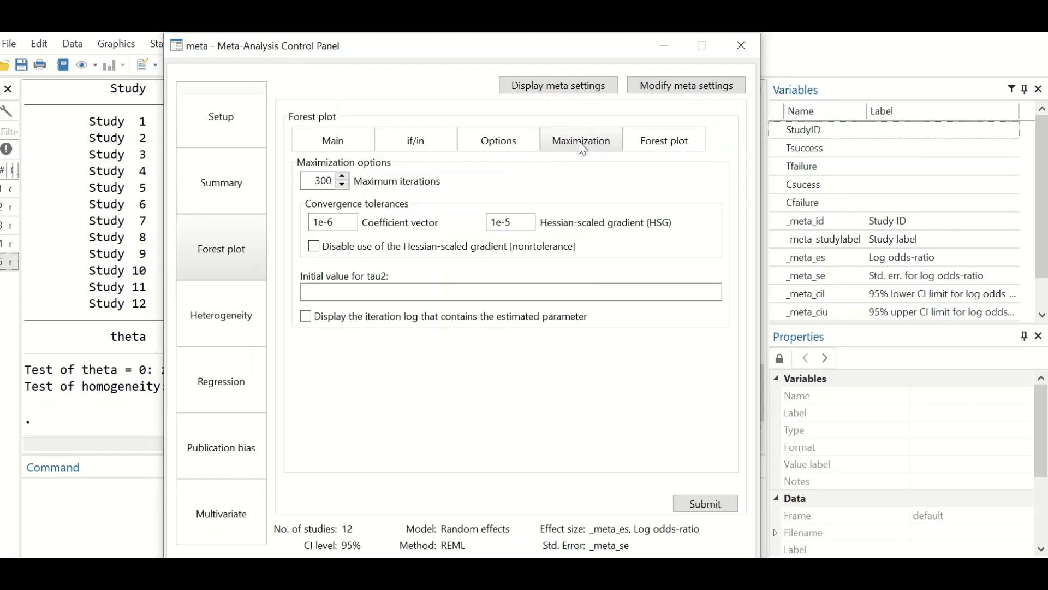
left_click(662, 145)
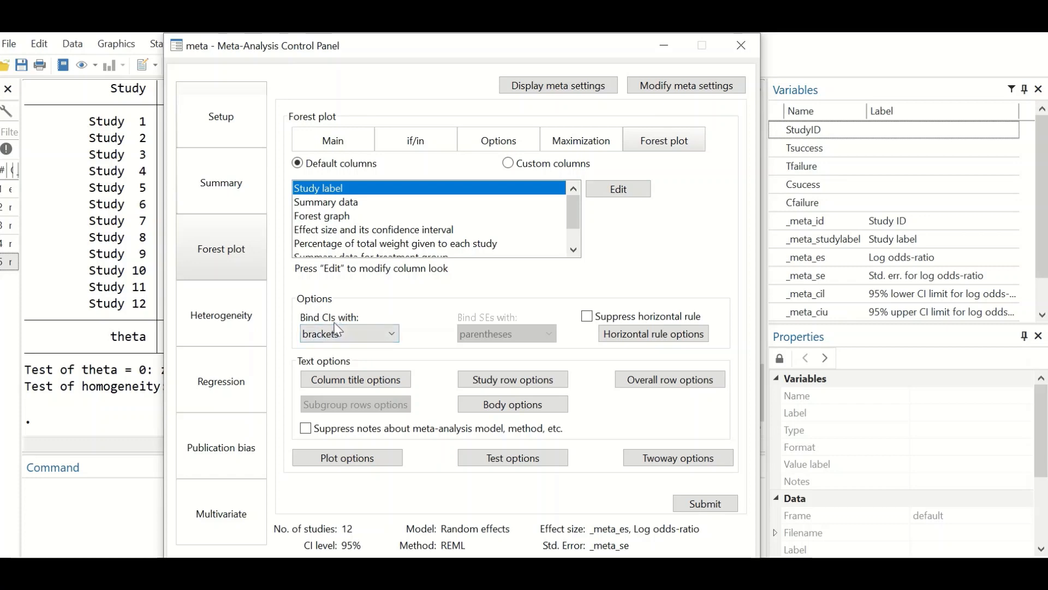
left_click(389, 335)
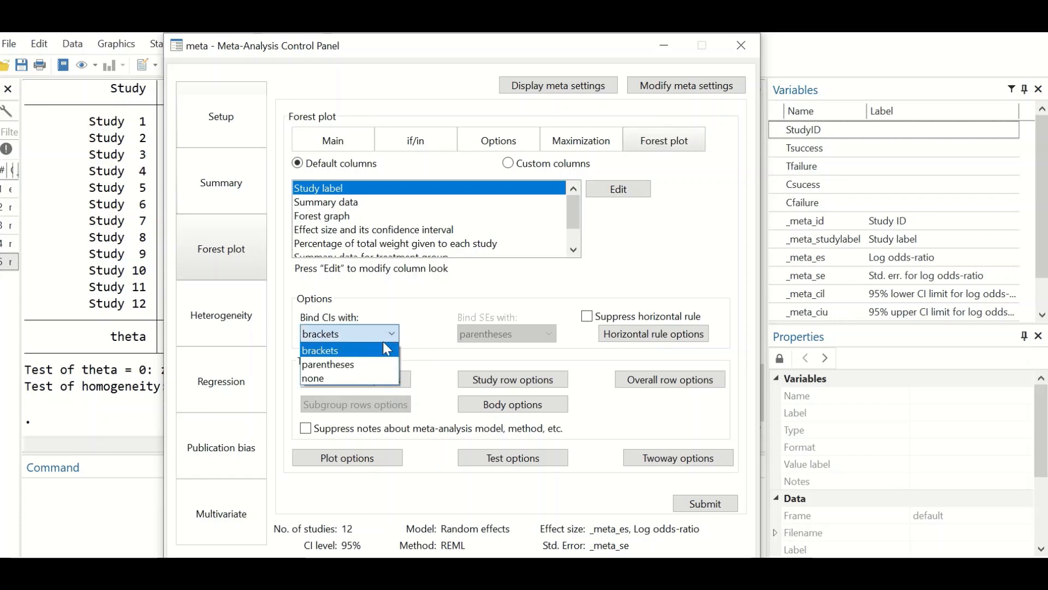
left_click(470, 299)
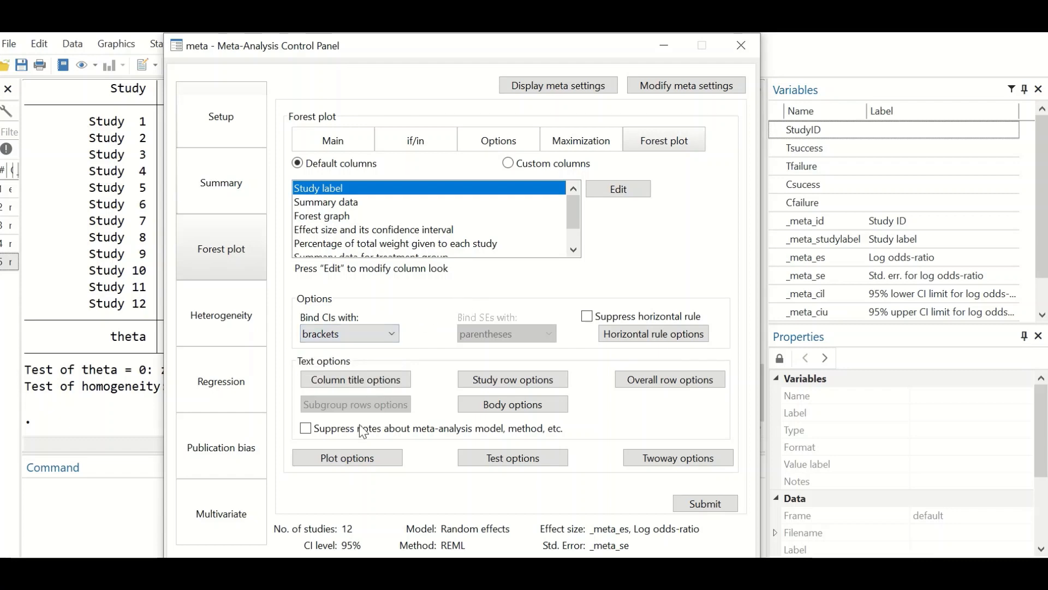
Step: Add an overall effect-size line to the forest plot, with blue color and a dash pattern
left_click(354, 460)
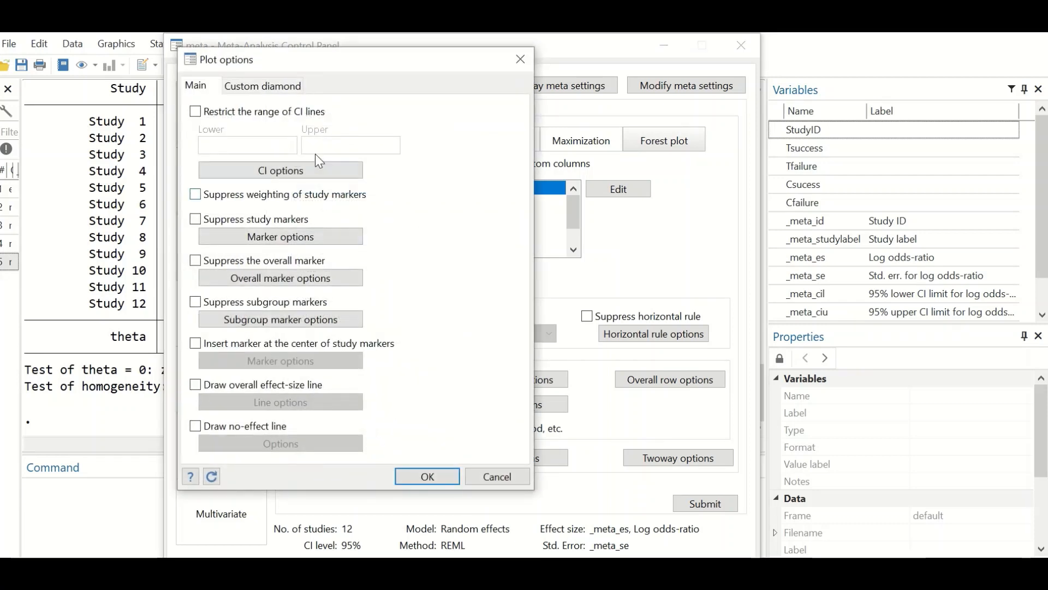
left_click(195, 385)
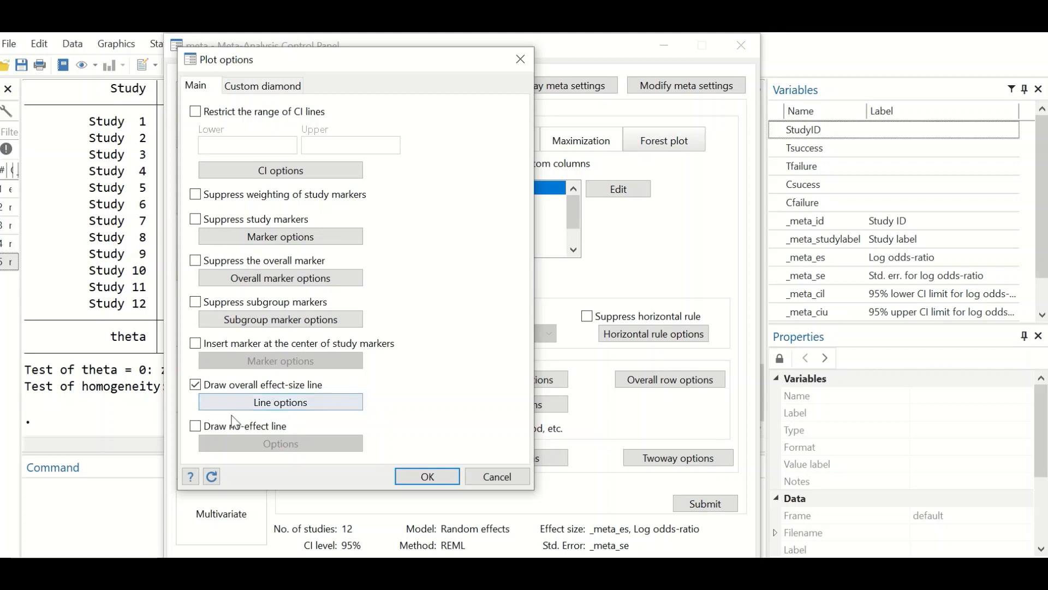
left_click(306, 401)
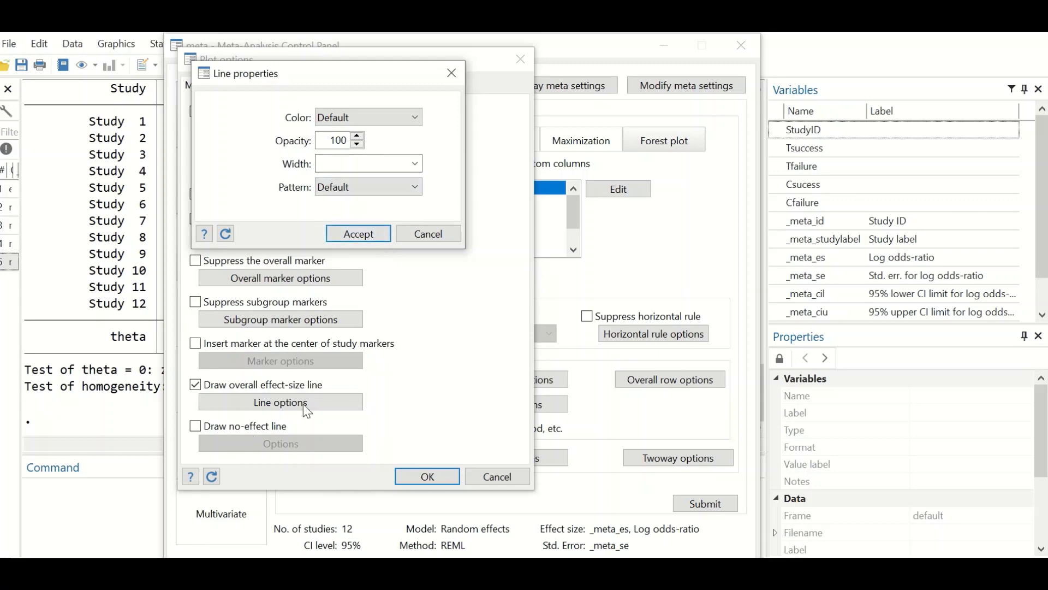
left_click(395, 116)
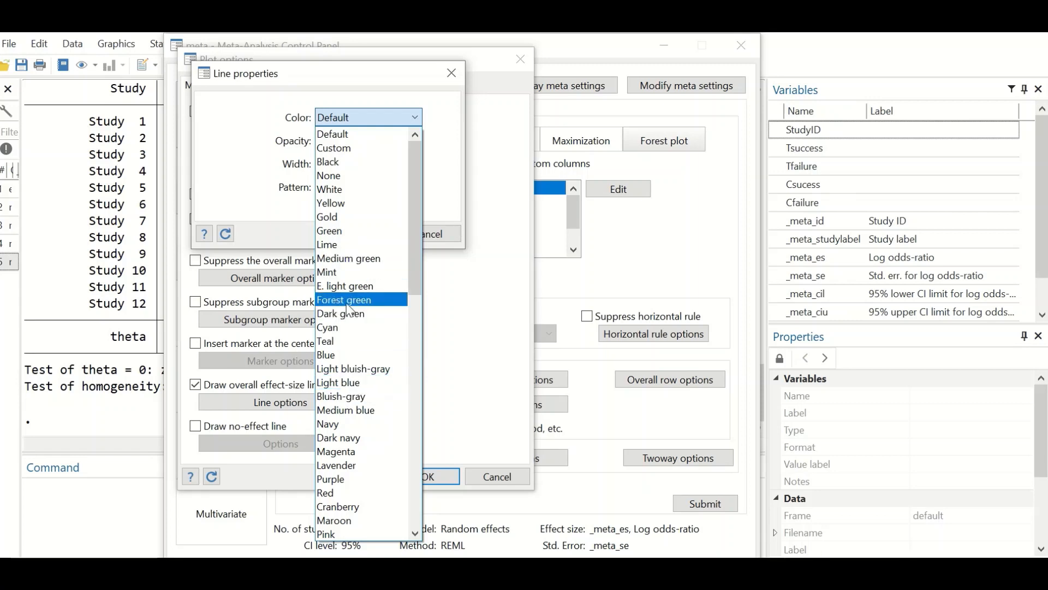
left_click(342, 355)
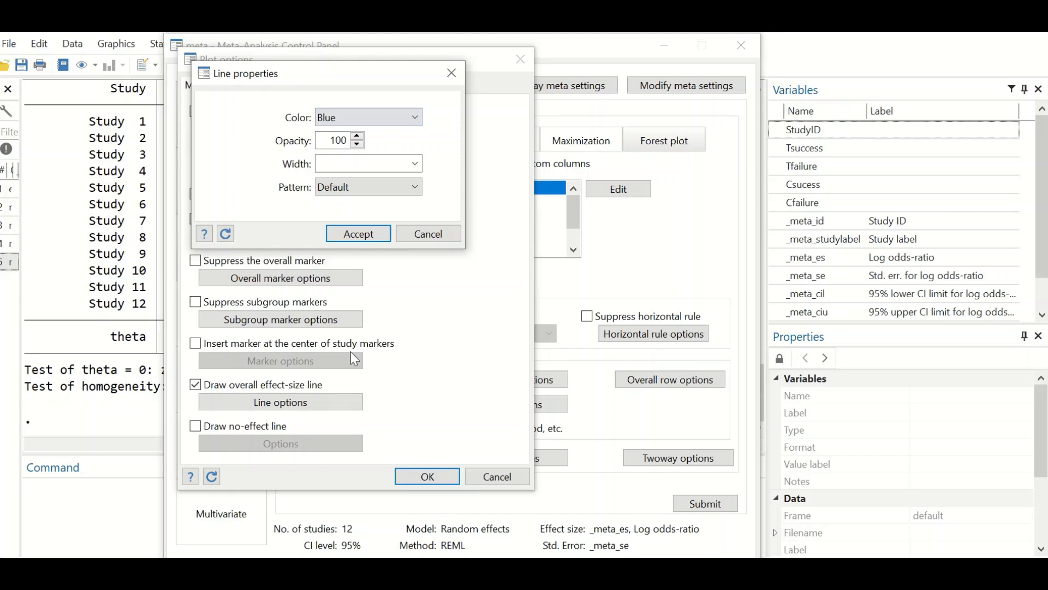
left_click(357, 188)
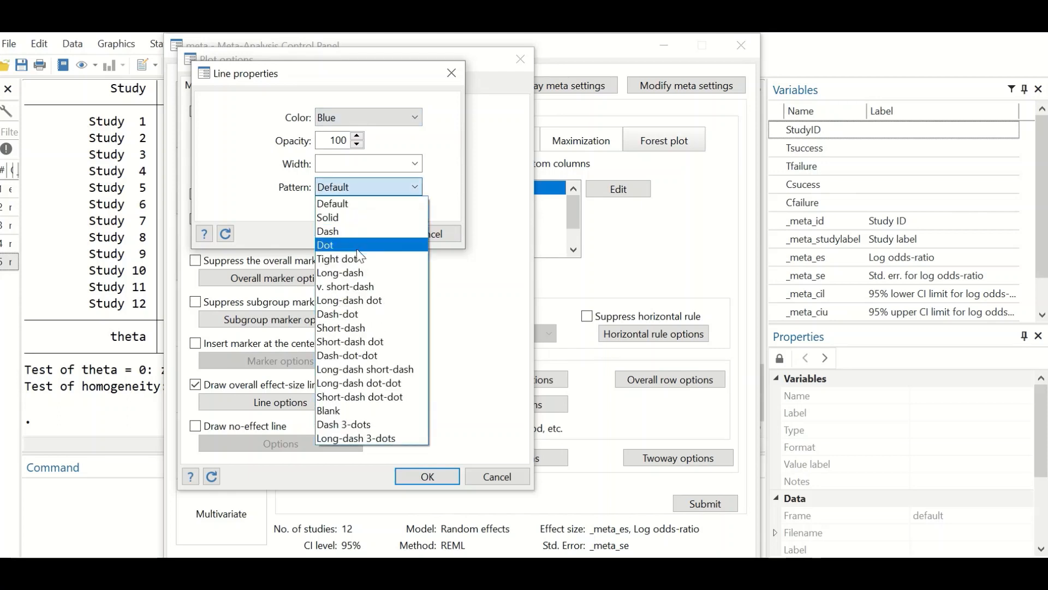
left_click(352, 231)
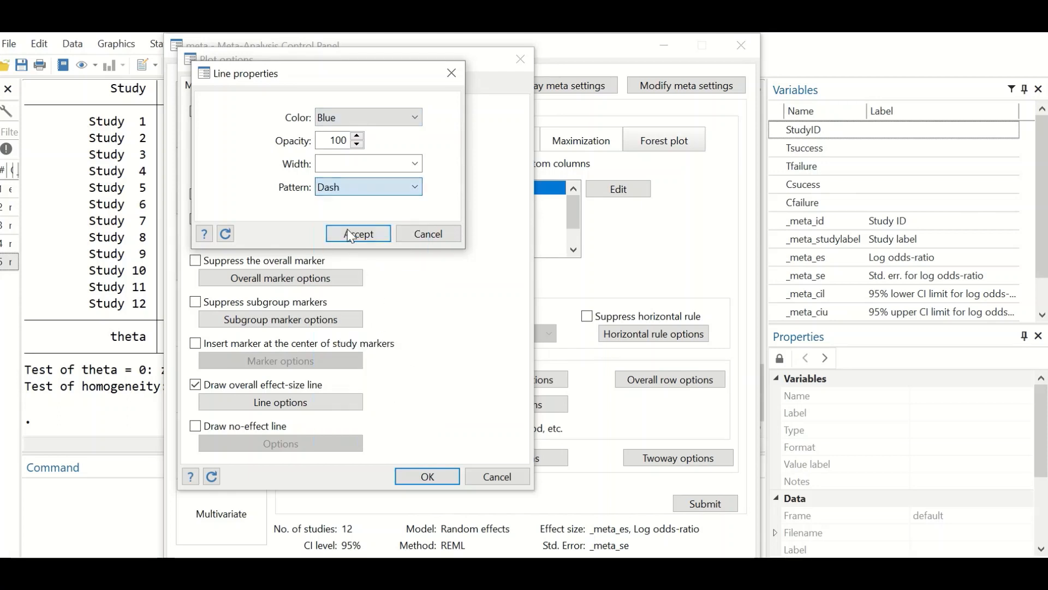
left_click(354, 235)
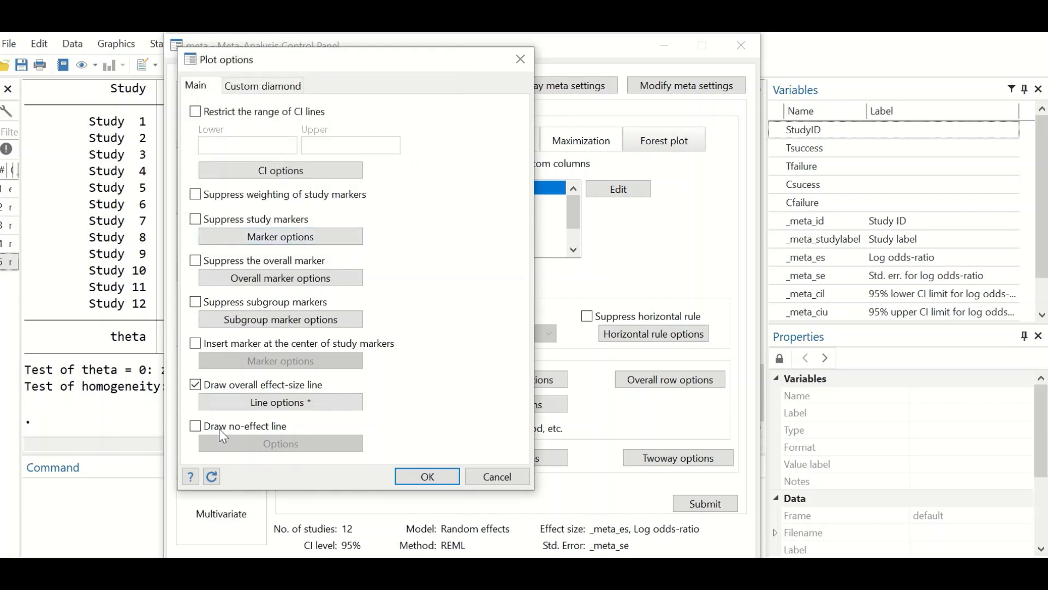
Step: Add a no-effect line to the forest plot, with red color and a dash pattern, and accept the plot options
left_click(195, 426)
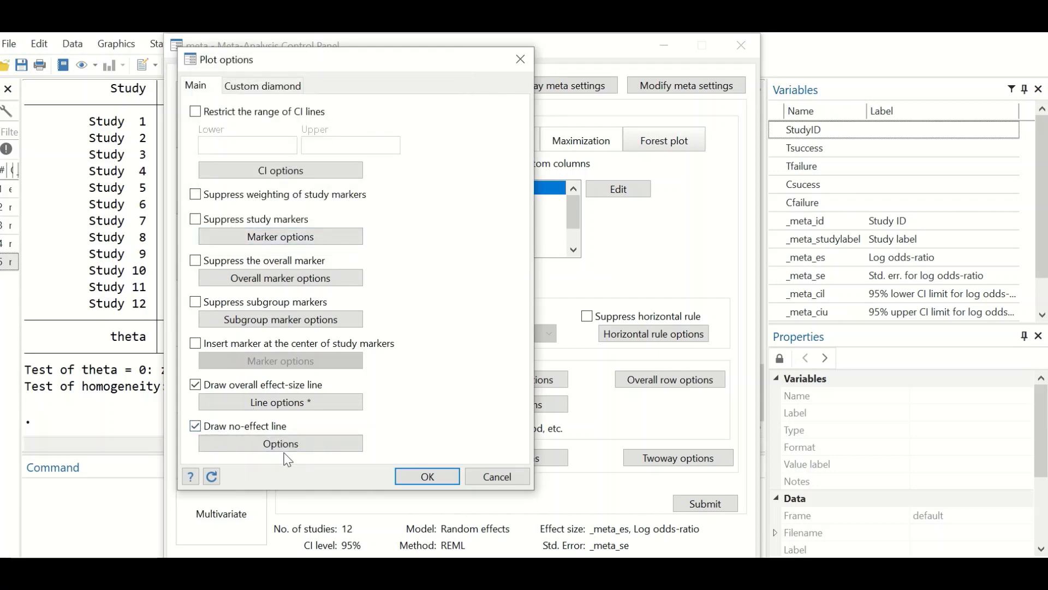
left_click(295, 445)
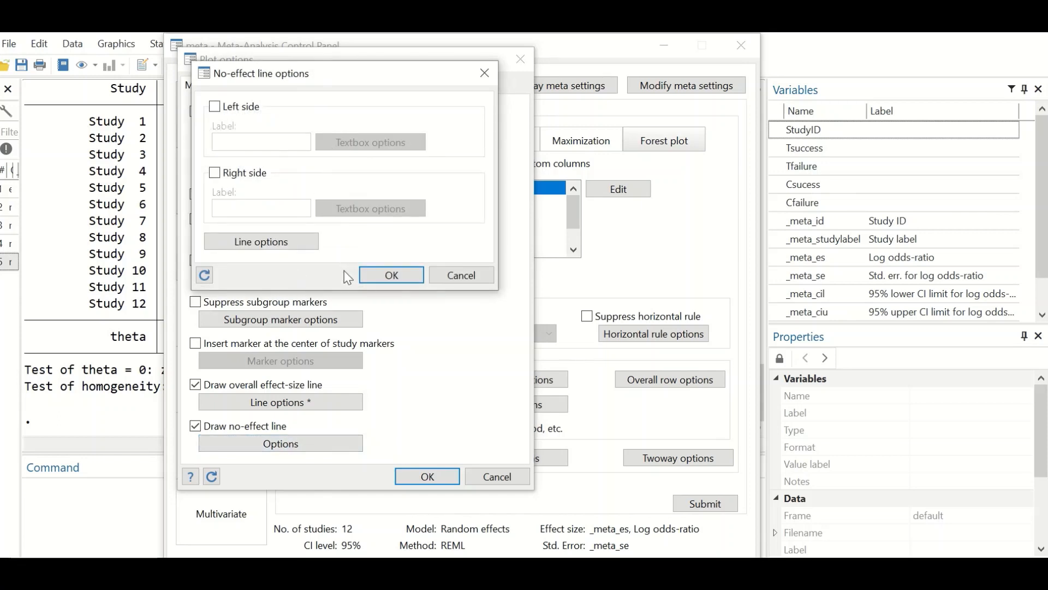
left_click(309, 244)
left_click(371, 133)
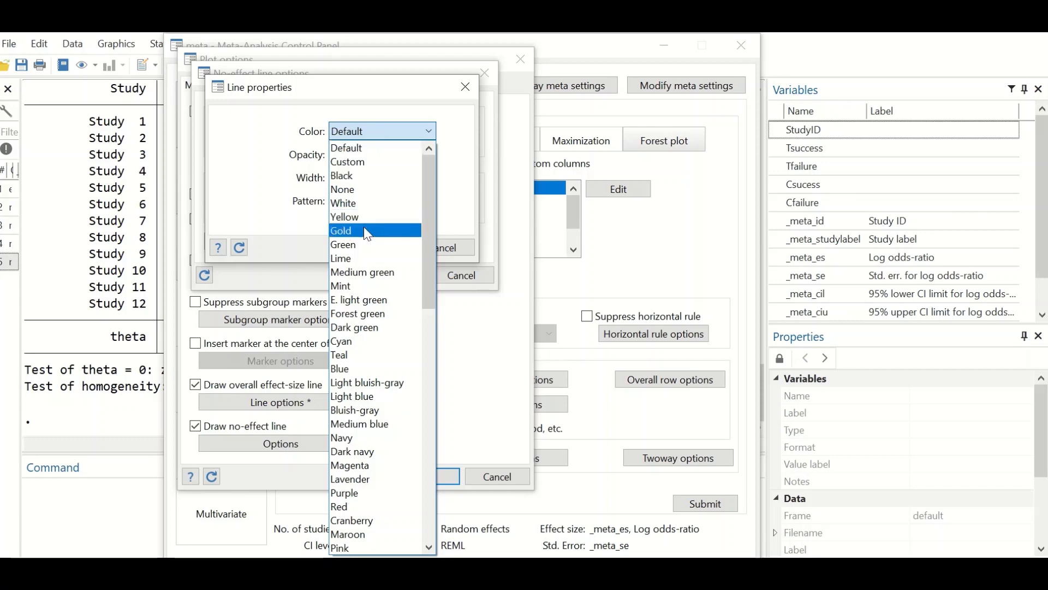
left_click(341, 507)
left_click(381, 199)
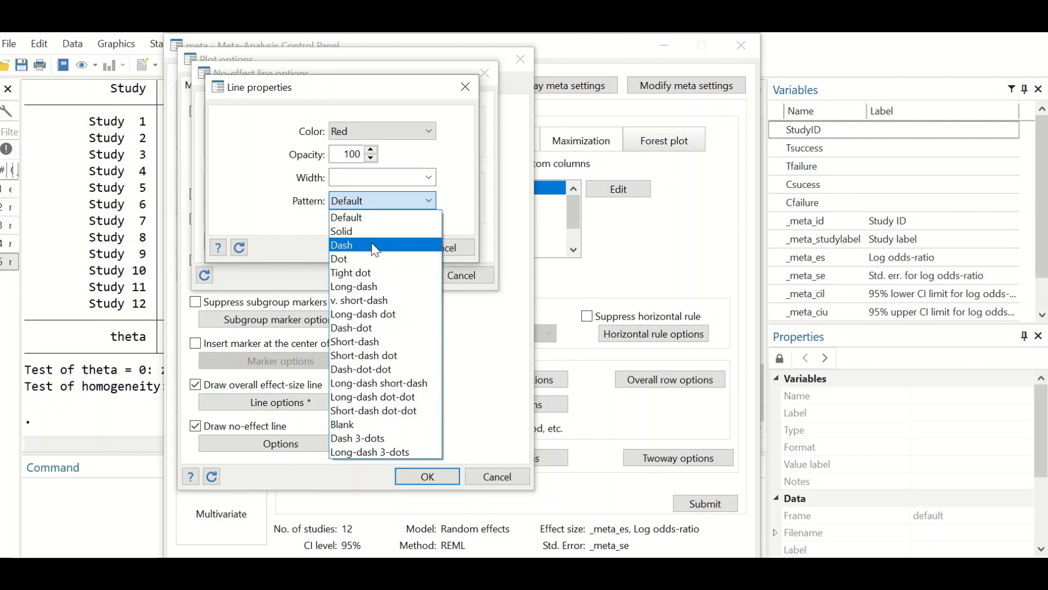
left_click(372, 244)
left_click(380, 248)
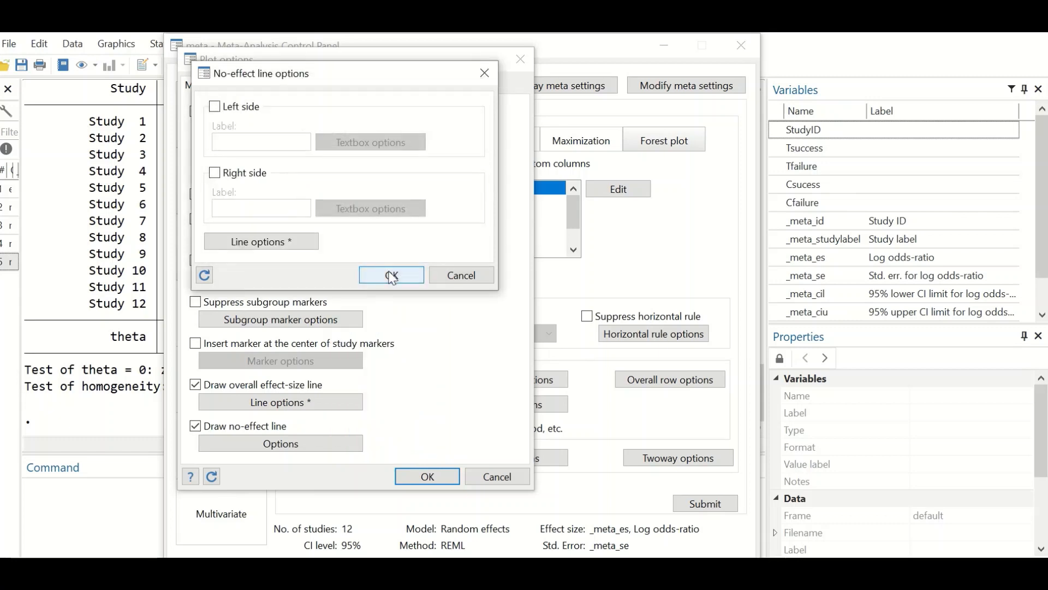
left_click(391, 274)
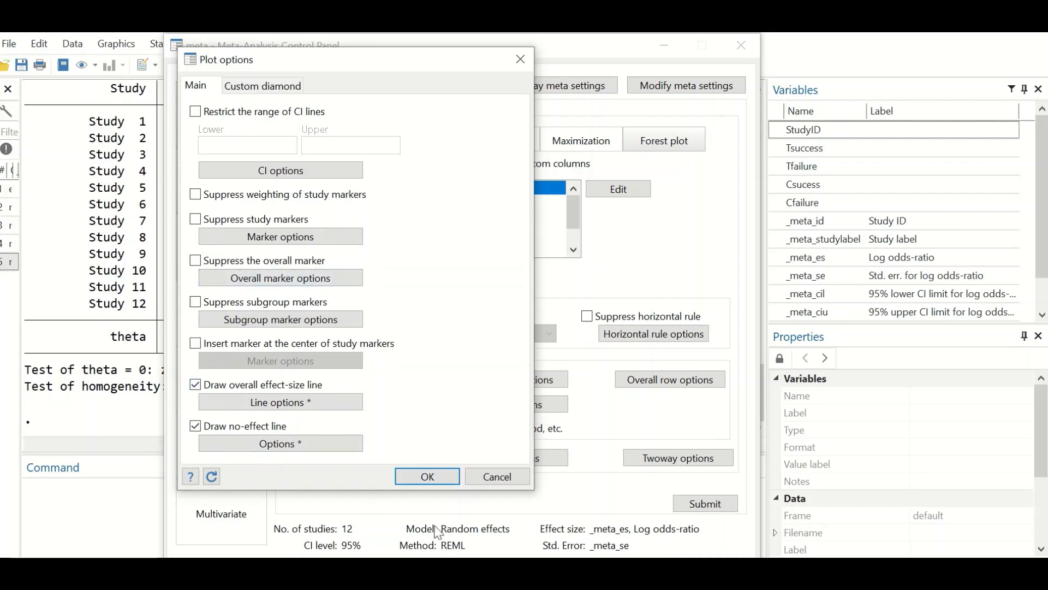
left_click(435, 477)
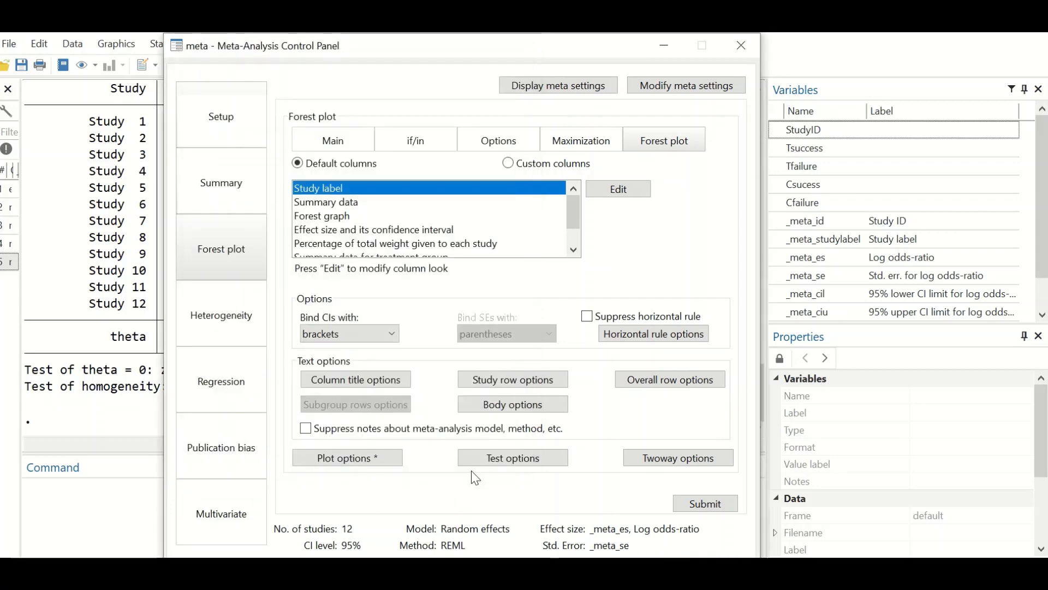
Step: Check the forest plot's test and twoway options without changing them, and submit the forest plot
left_click(527, 467)
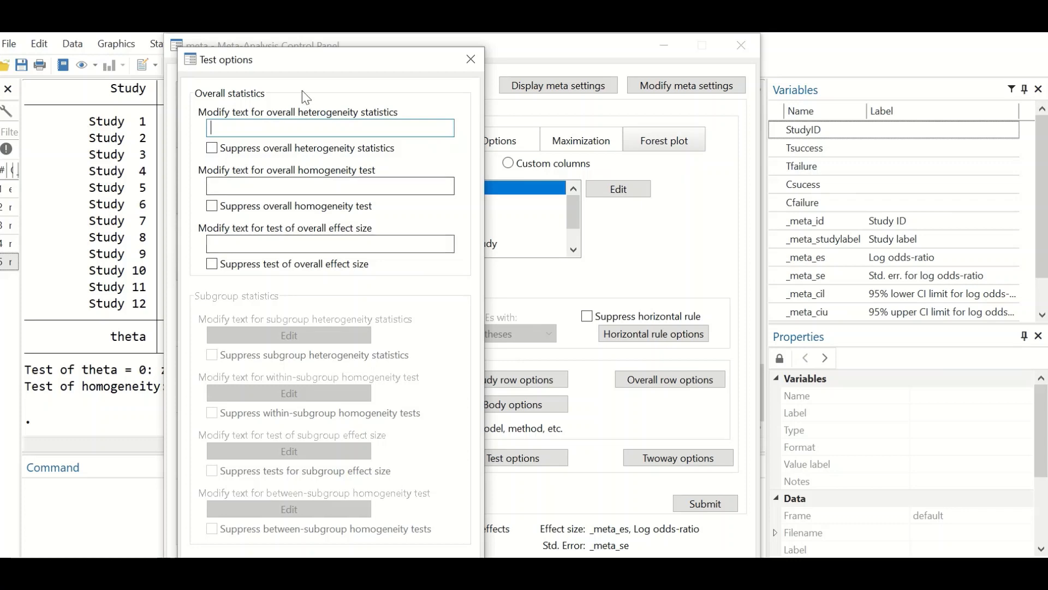
left_click(471, 58)
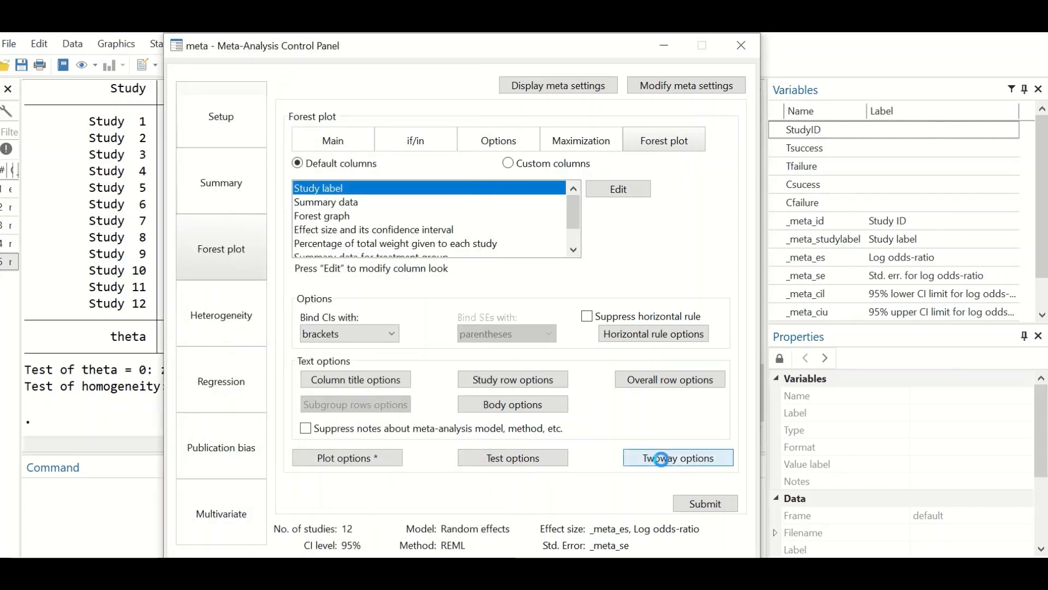
left_click(667, 464)
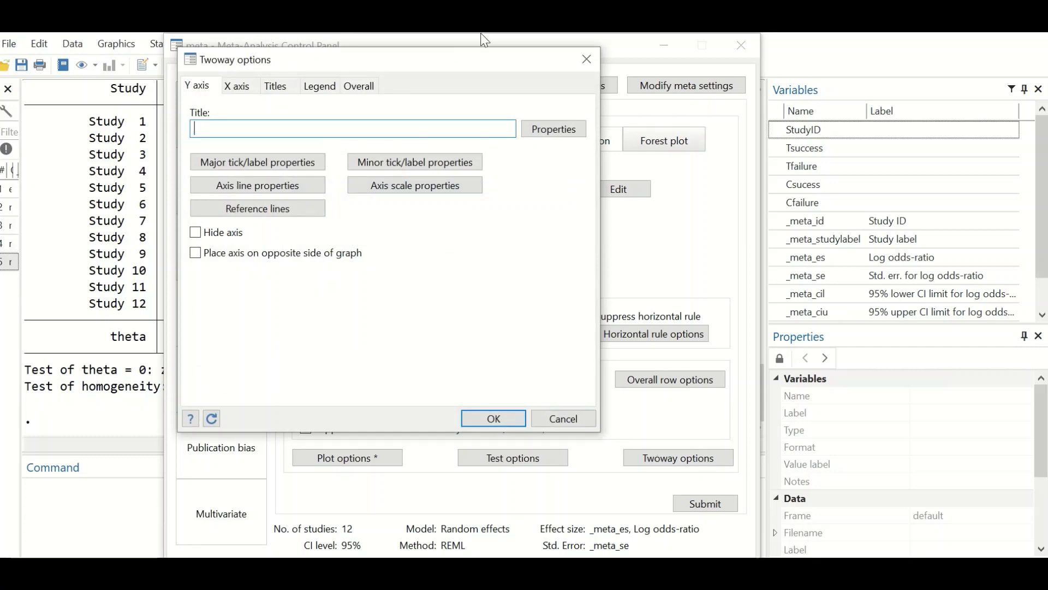
left_click(588, 60)
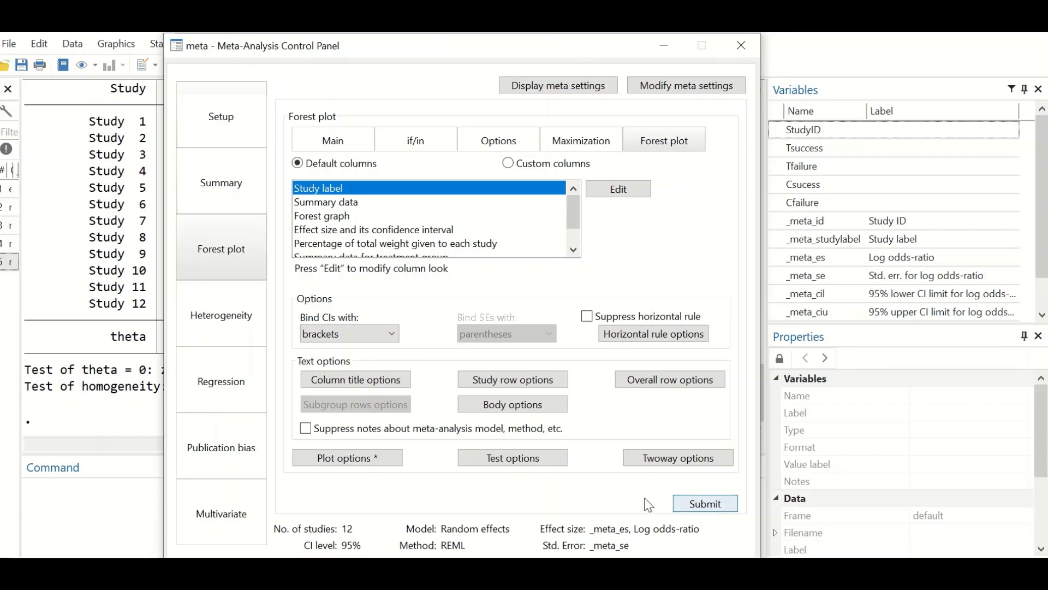
left_click(706, 505)
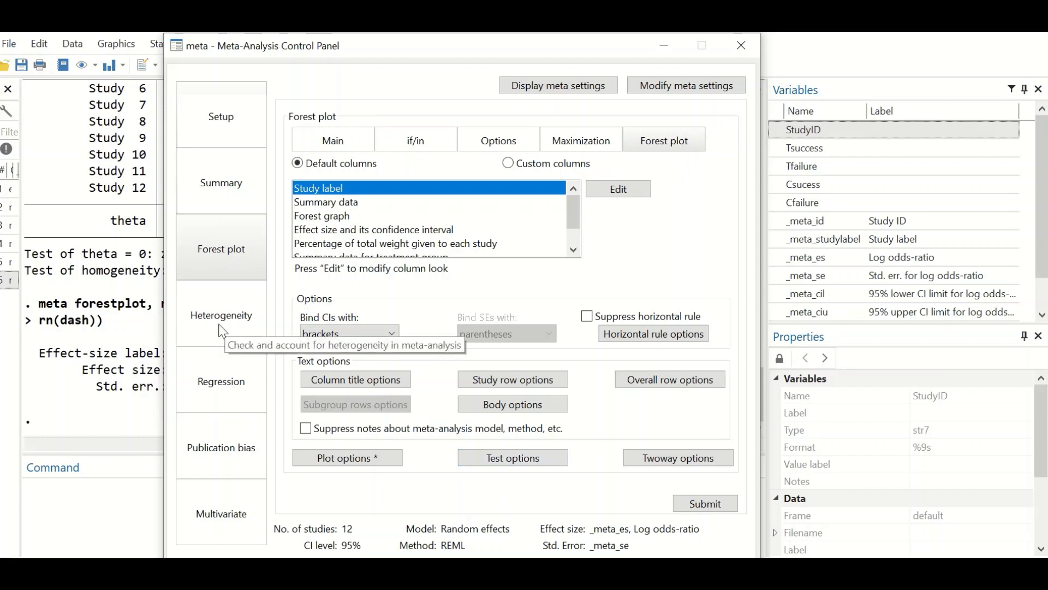
Step: Create a Galbraith plot using a random-effects model with restricted maximum-likelihood, then close the graph
left_click(230, 332)
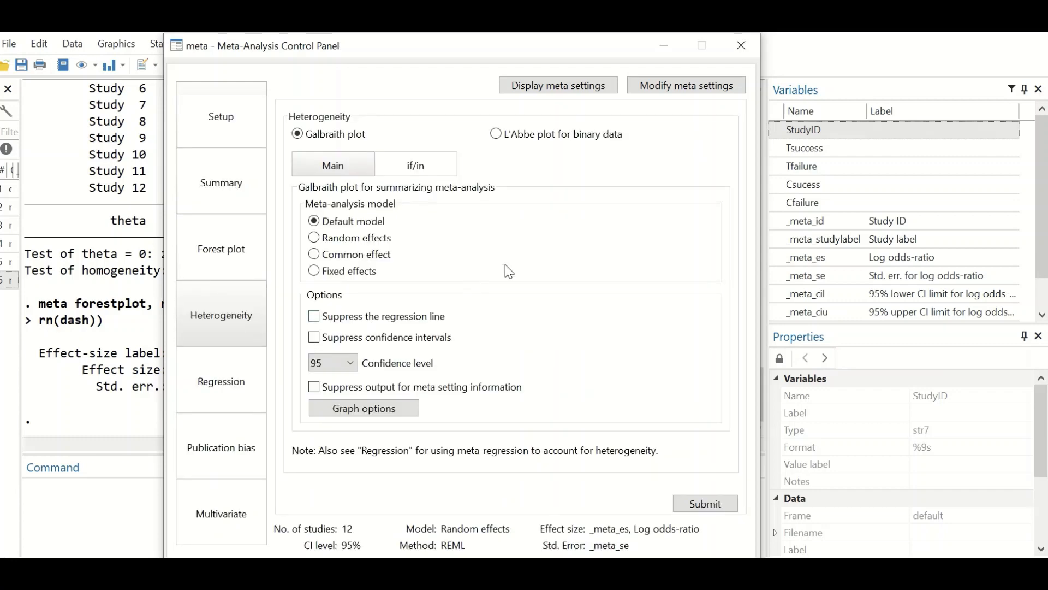
left_click(331, 239)
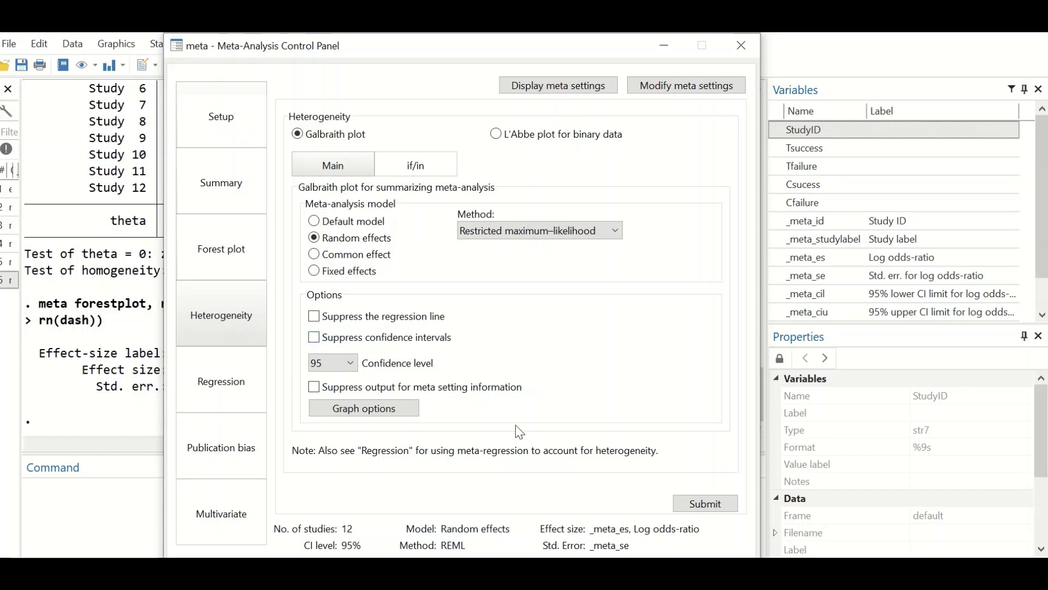
left_click(702, 501)
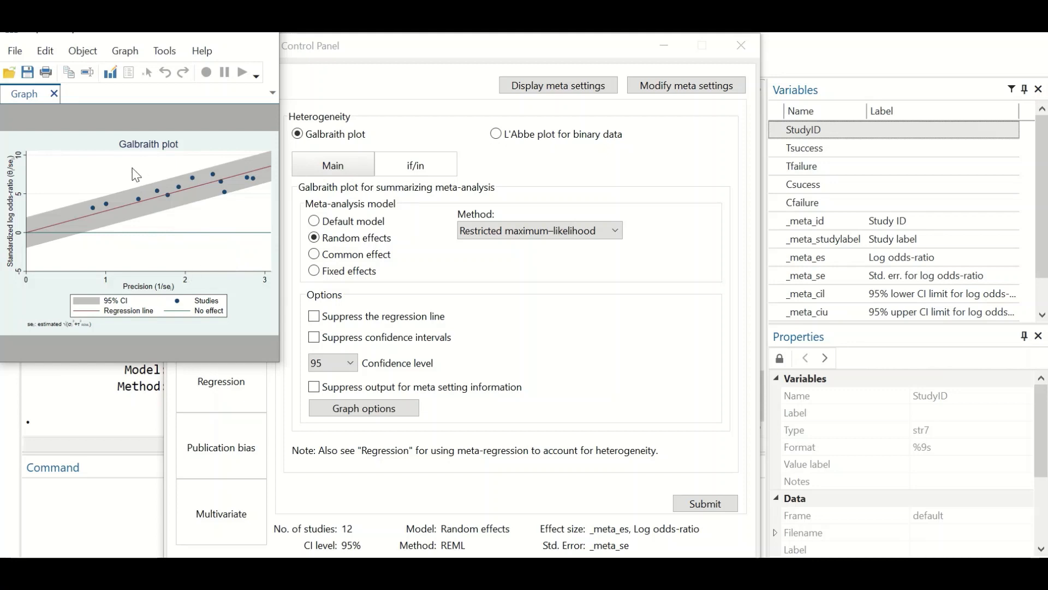
left_click(259, 36)
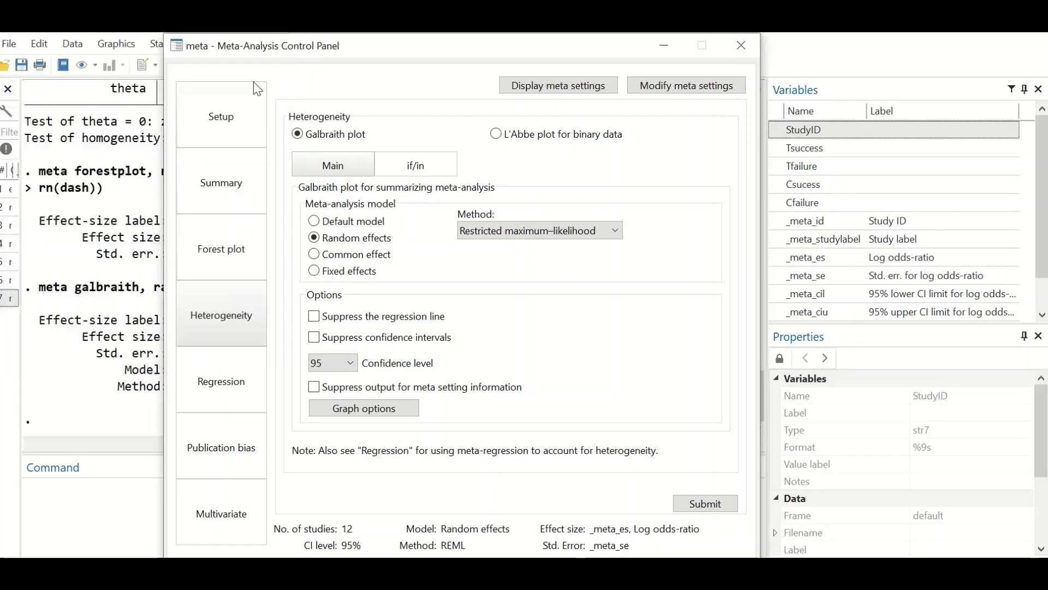
Step: Set up a standard funnel plot for publication bias using a random-effects model with restricted maximum-likelihood
left_click(212, 395)
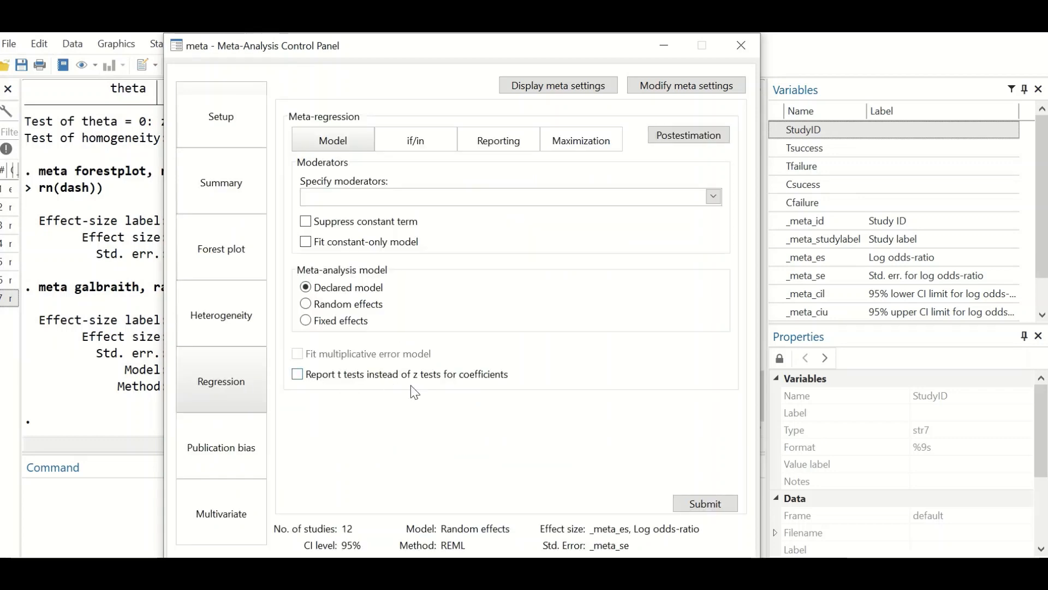
left_click(218, 456)
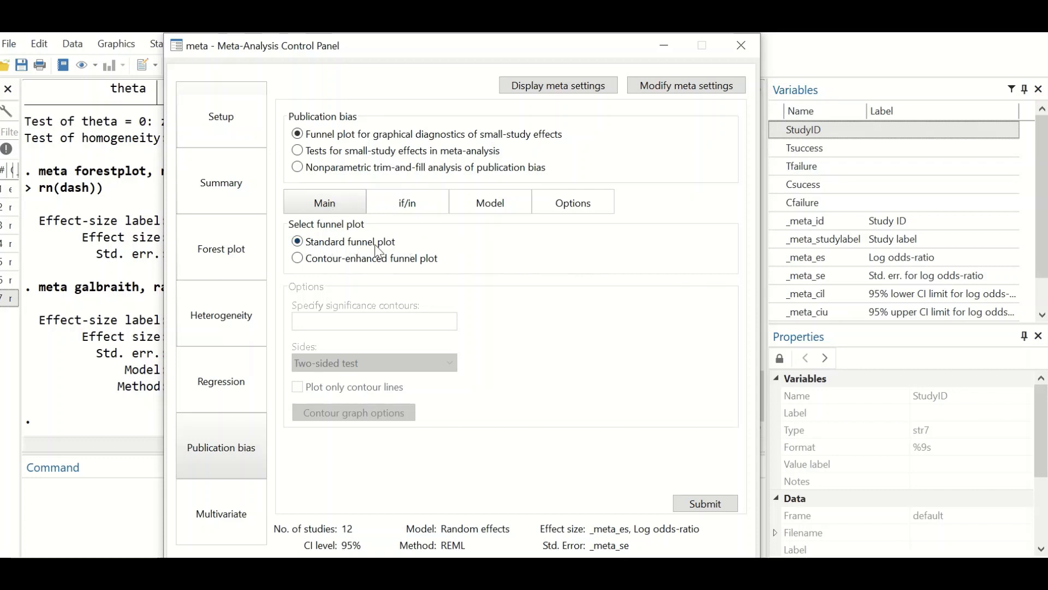
left_click(414, 206)
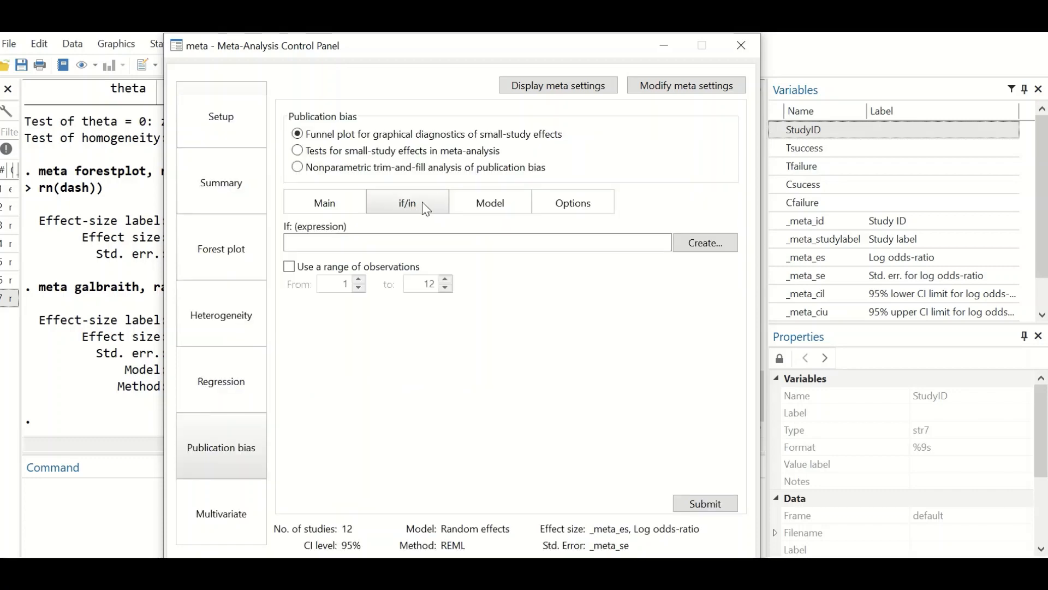
left_click(489, 207)
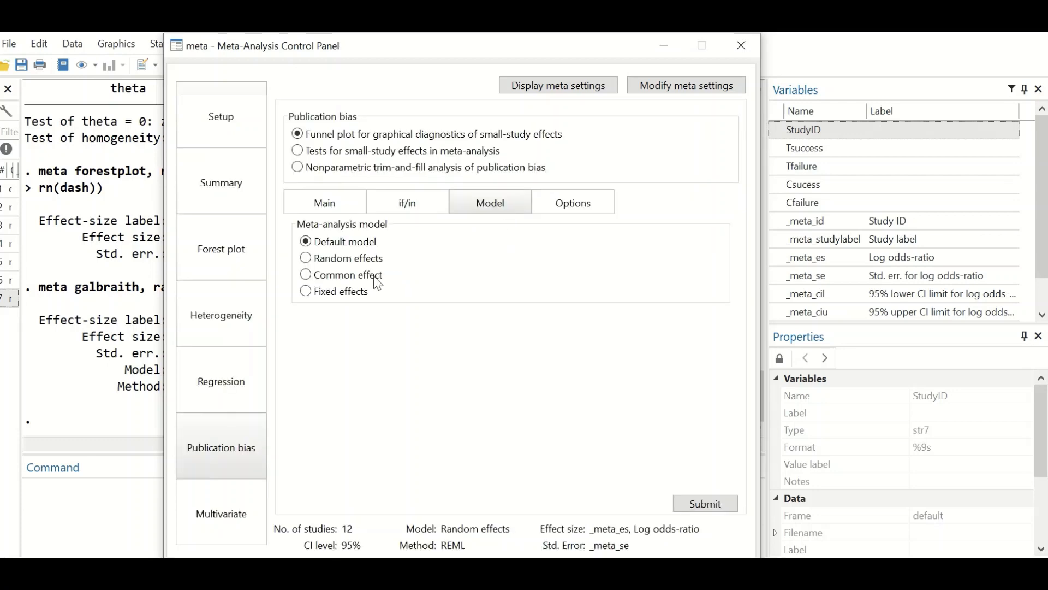
left_click(337, 259)
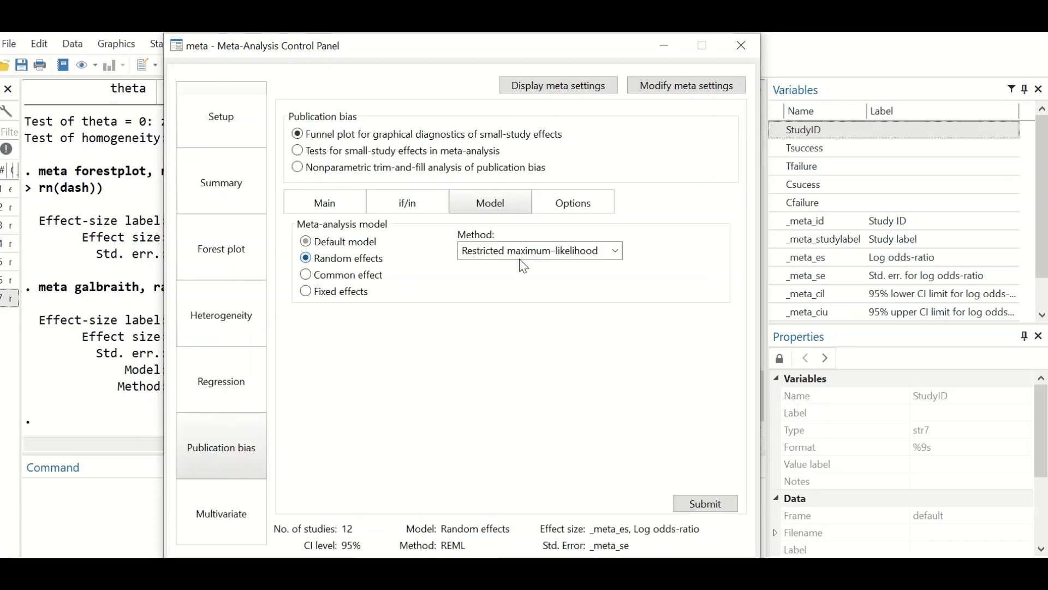
Step: Choose standard error as the funnel plot's y-axis metric and submit the plot
left_click(591, 210)
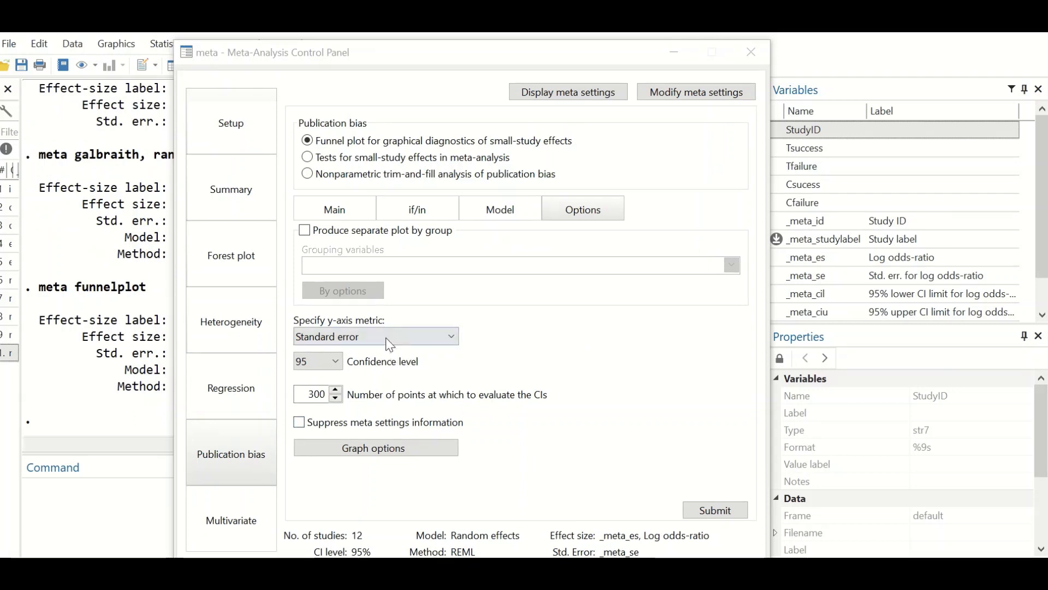
left_click(443, 336)
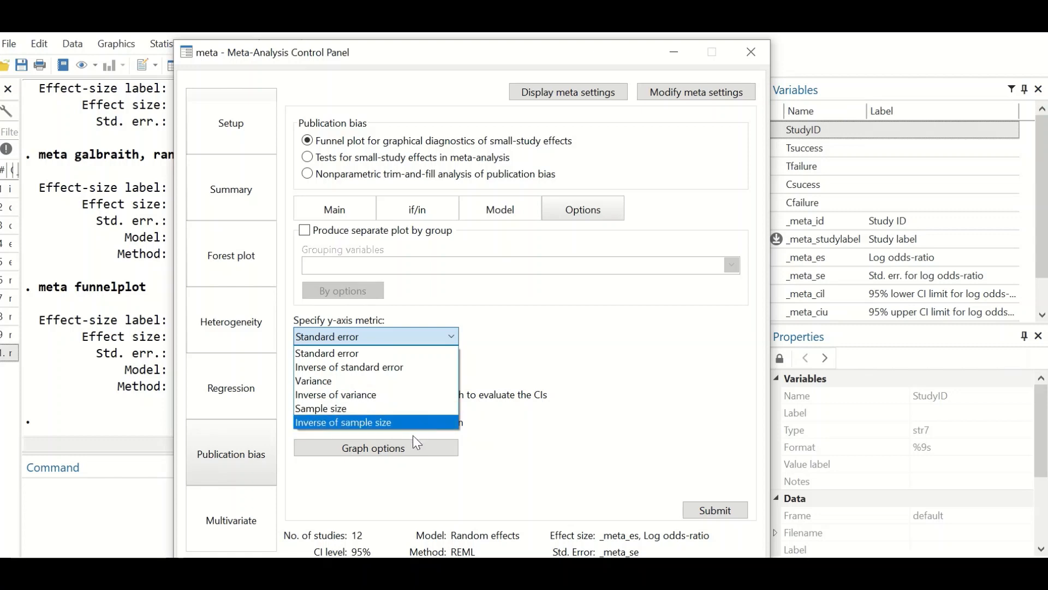
left_click(360, 354)
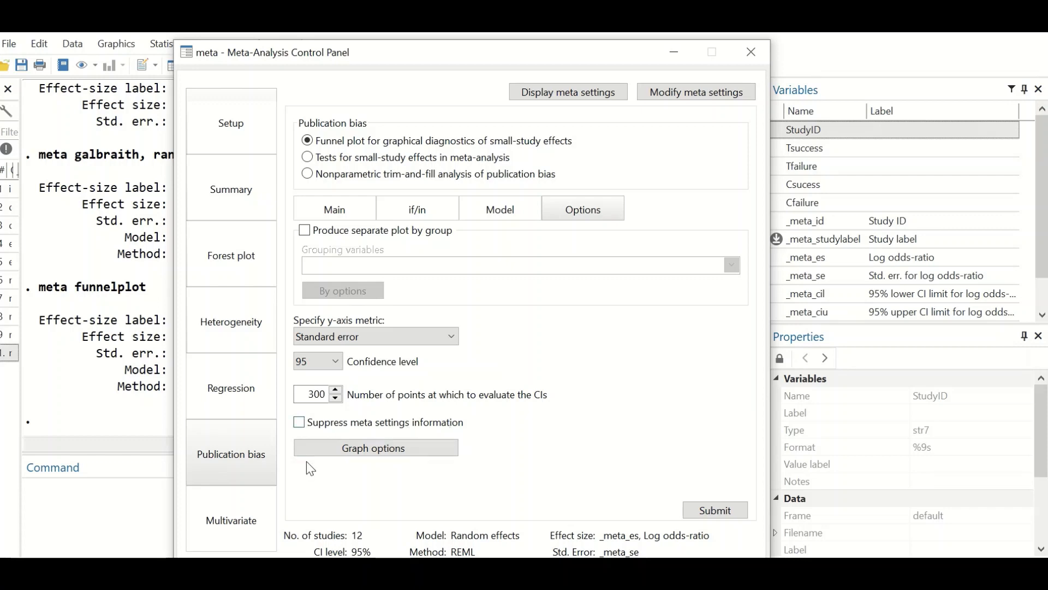
left_click(711, 515)
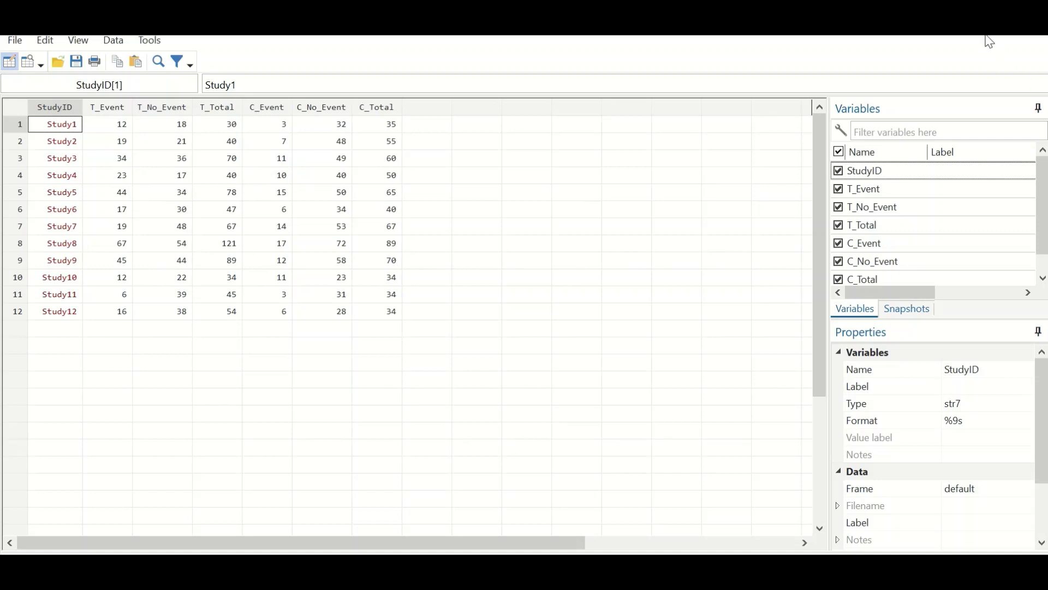
Step: Leave the Data Editor and open the Meta-Analysis Control Panel, moving it so that its whole setup form is accessible
left_click(955, 26)
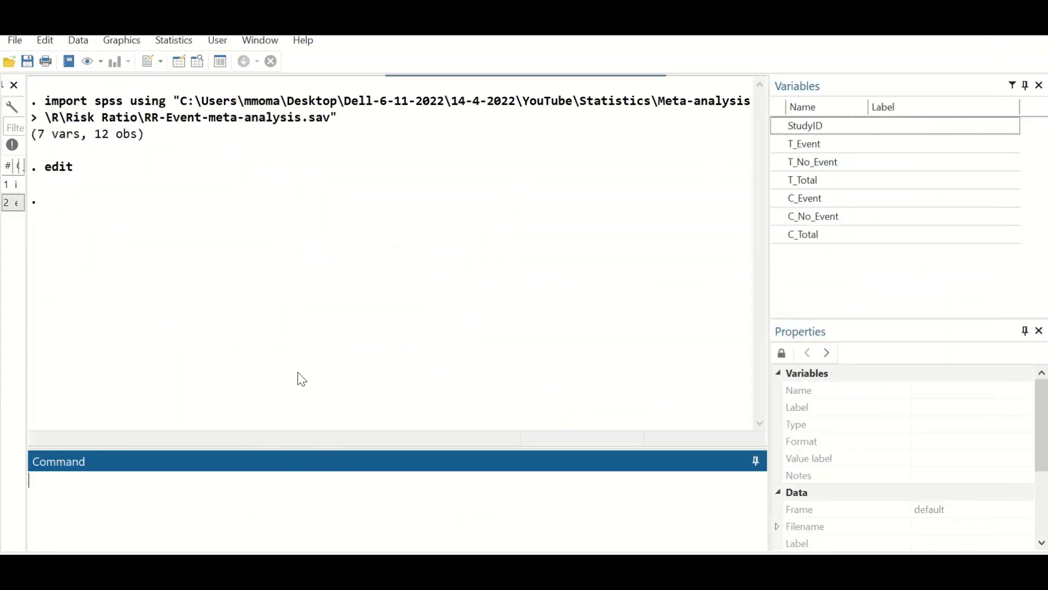
left_click(175, 44)
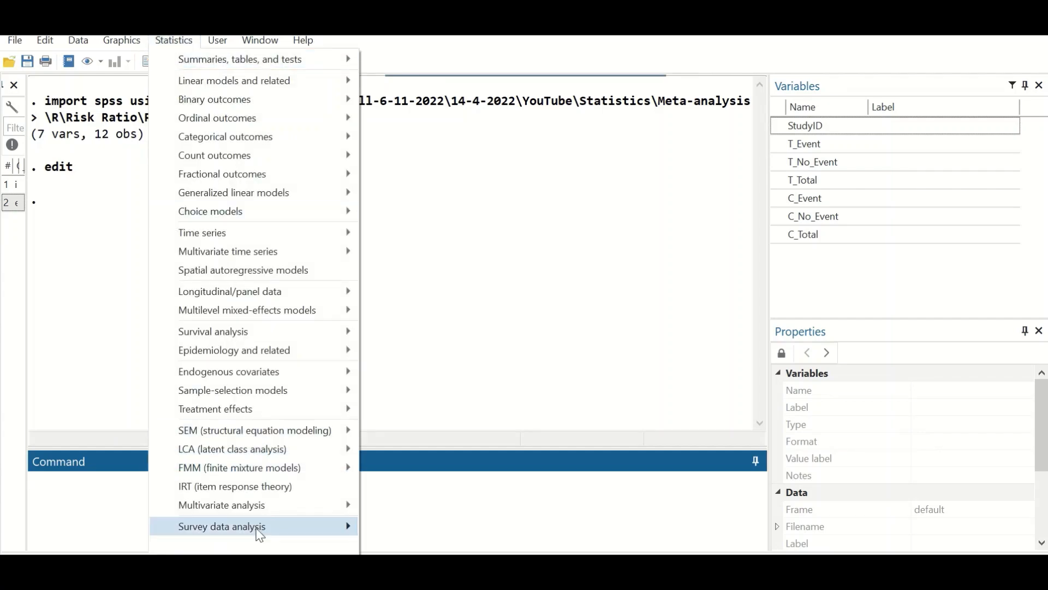
mouse_move(257, 559)
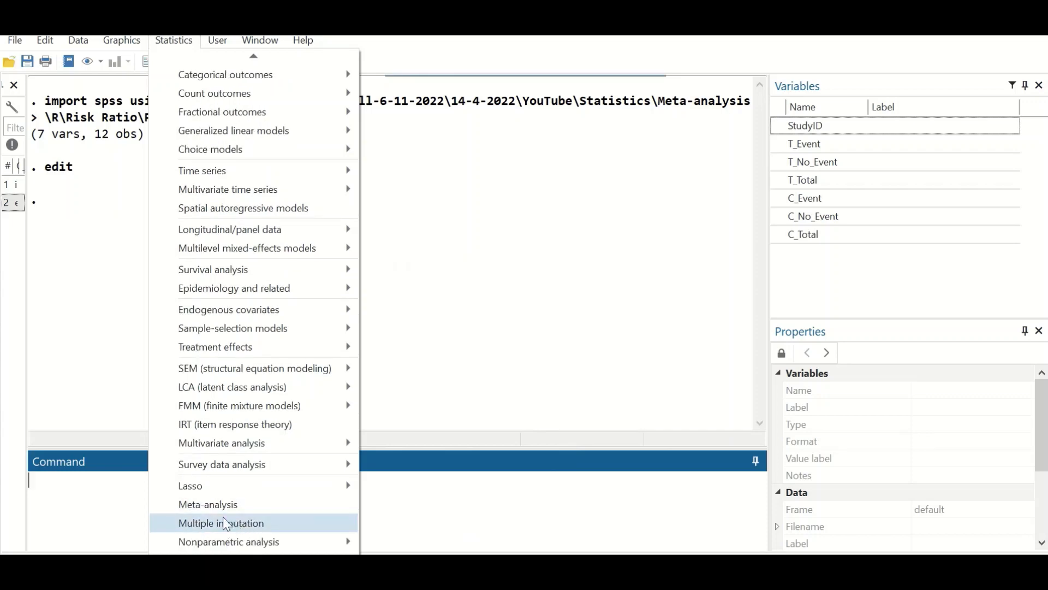
left_click(216, 504)
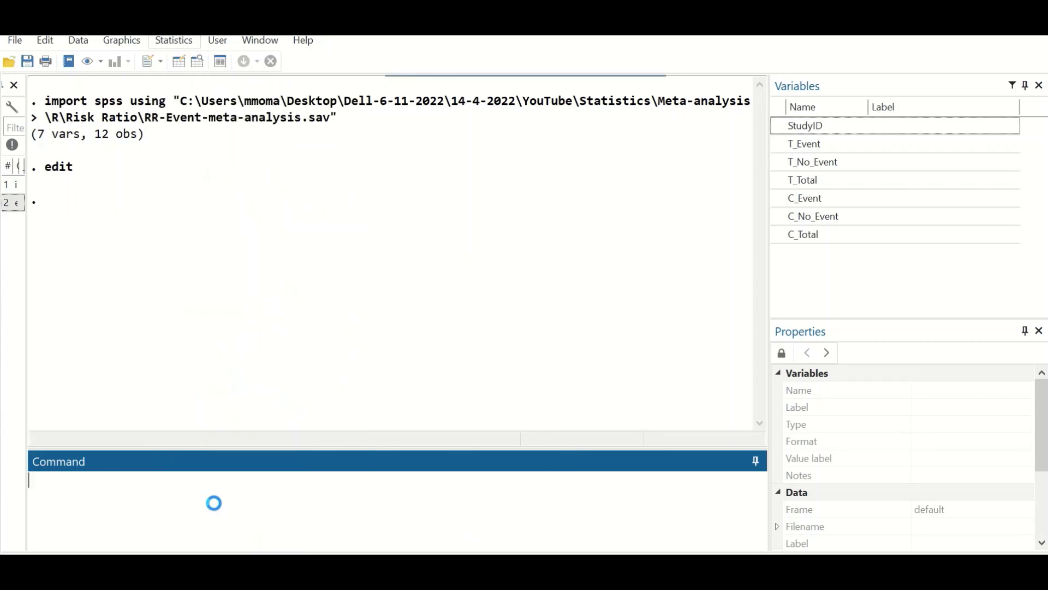
left_click_drag(652, 112, 371, 36)
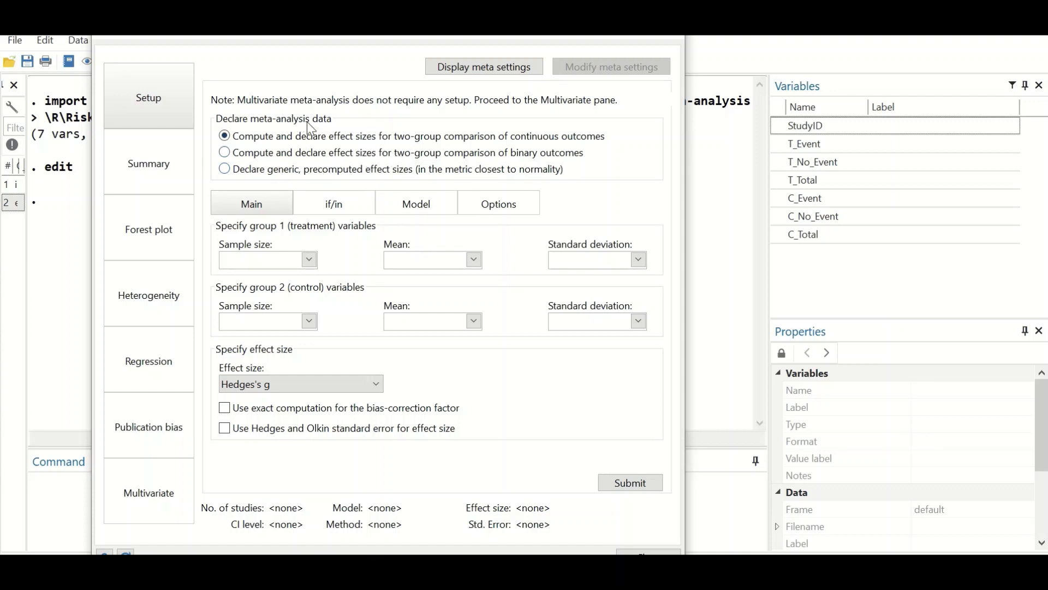
Step: Choose the two-group comparison of binary outcomes, with T_Event as the treatment successes and T_No_Event as the treatment failures
left_click(225, 155)
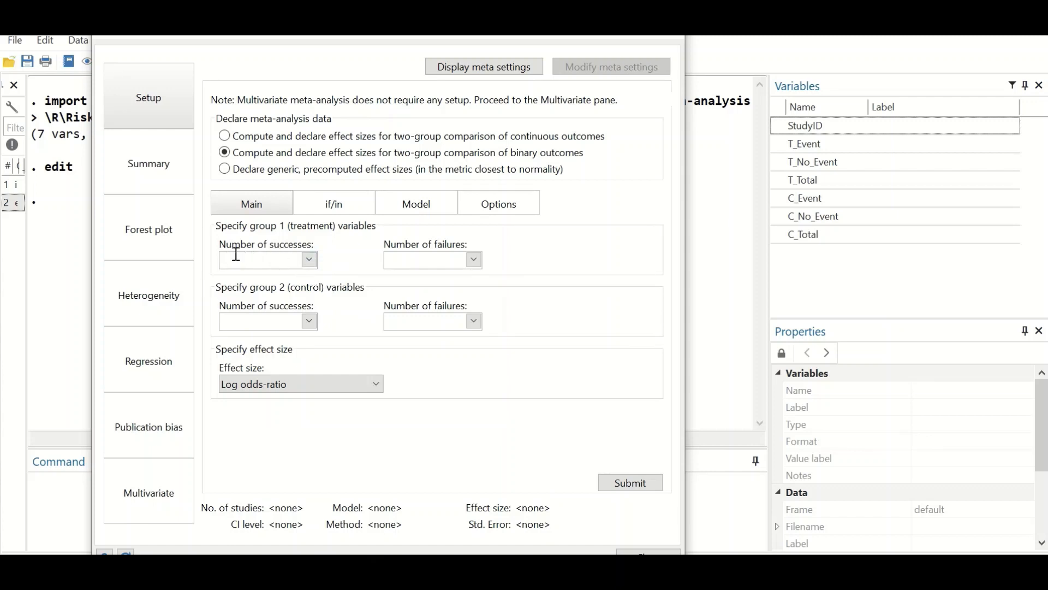
left_click(313, 261)
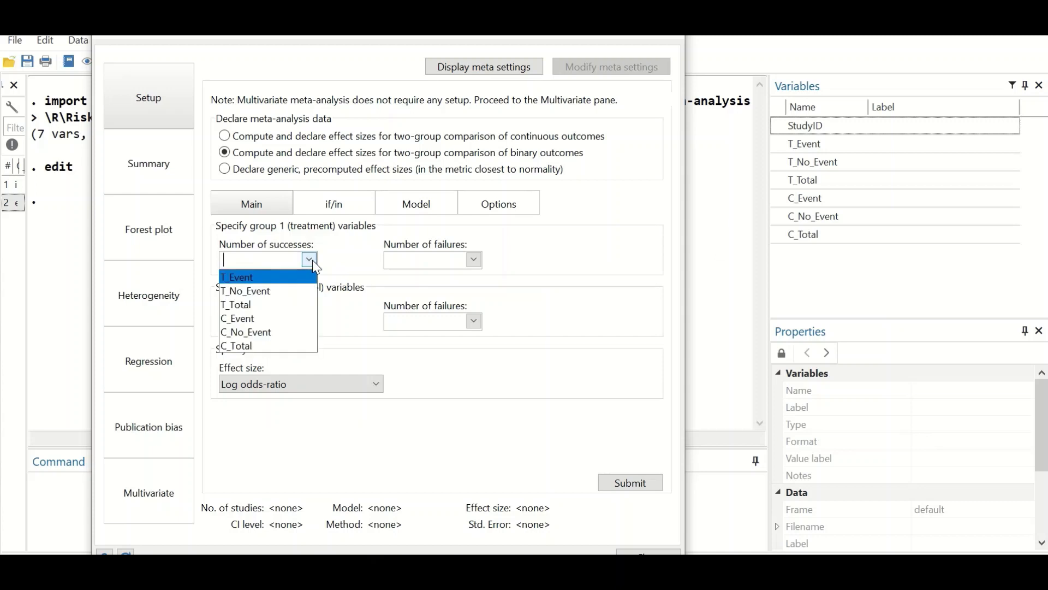
left_click(260, 284)
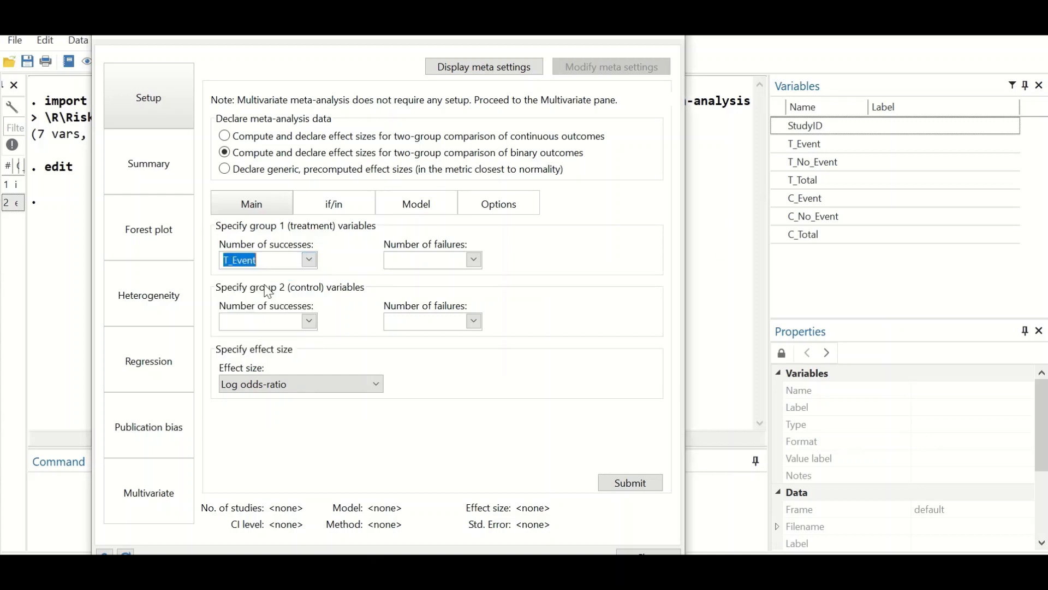
left_click(474, 261)
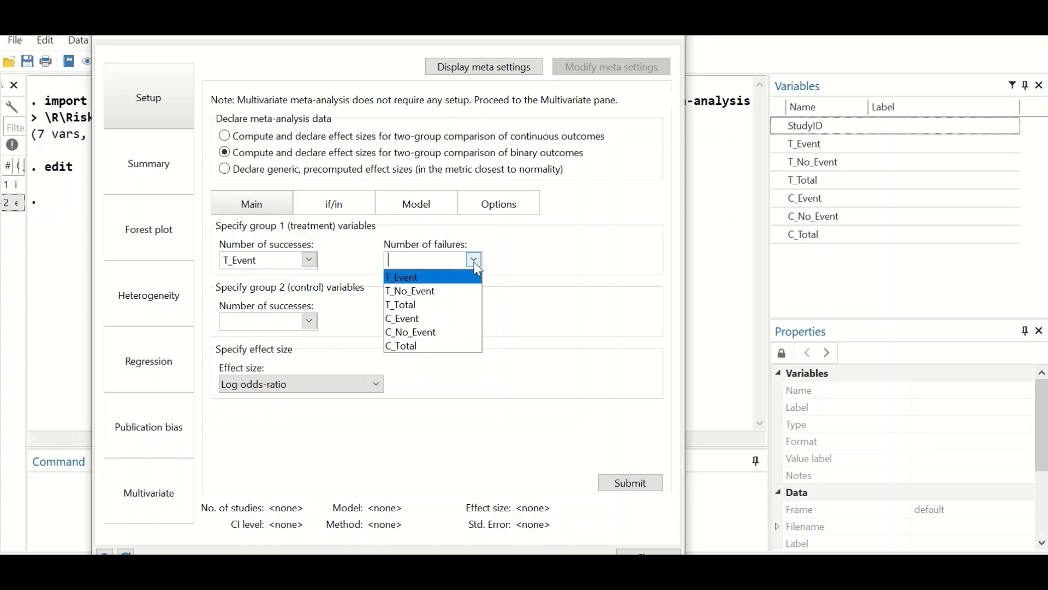
left_click(440, 299)
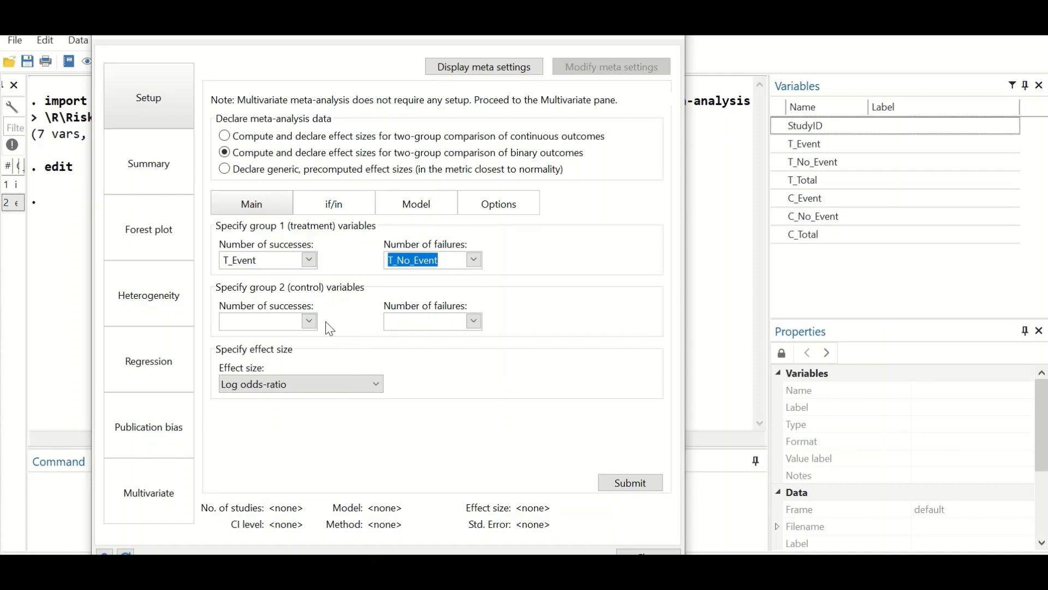
Step: Assign C_Event as the control group's number of successes and C_No_Event as its number of failures
left_click(310, 322)
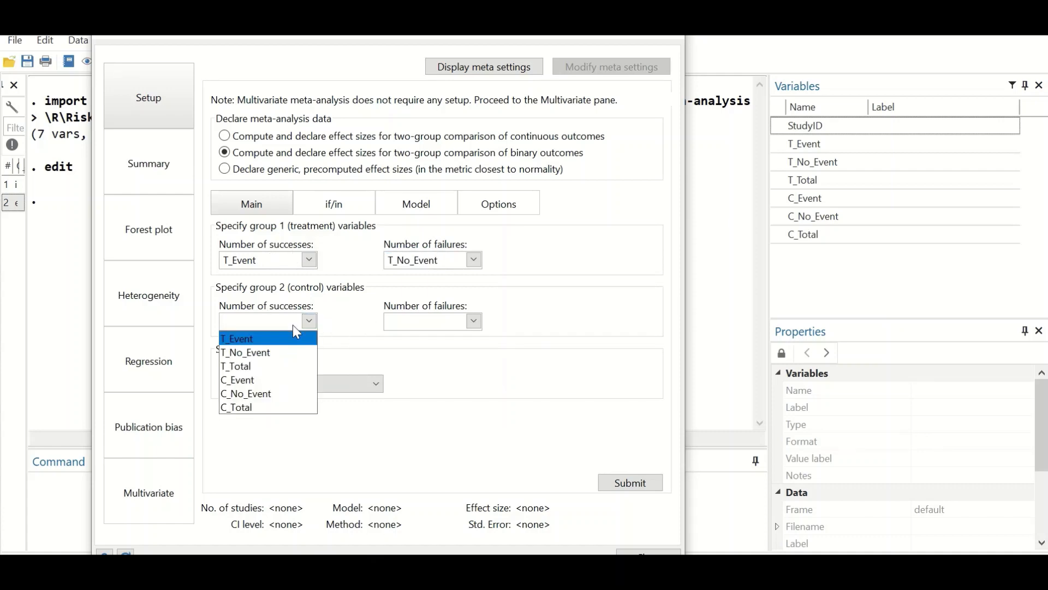
left_click(268, 380)
left_click(275, 384)
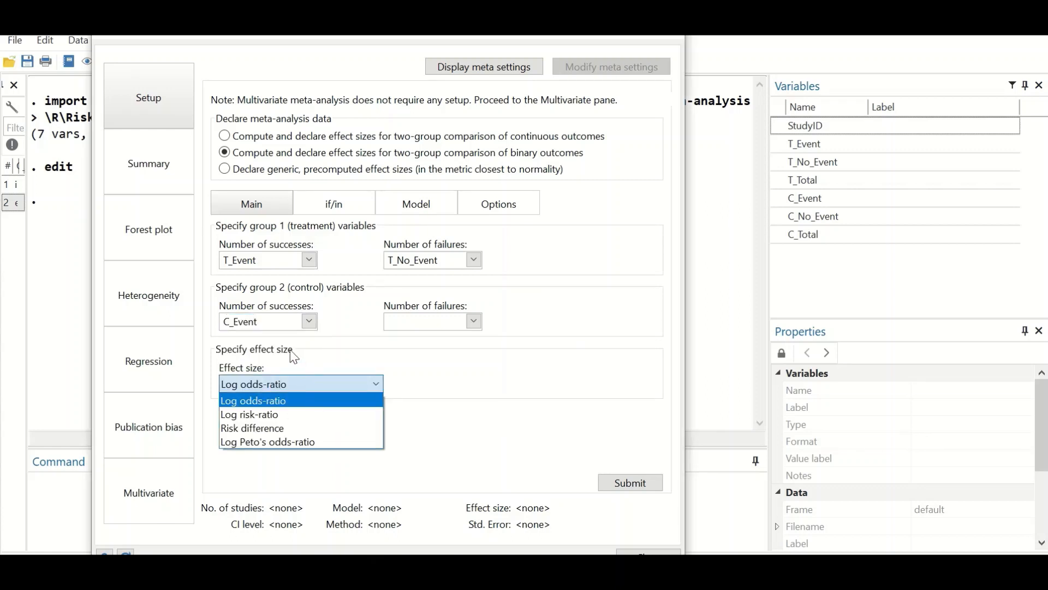
left_click(380, 329)
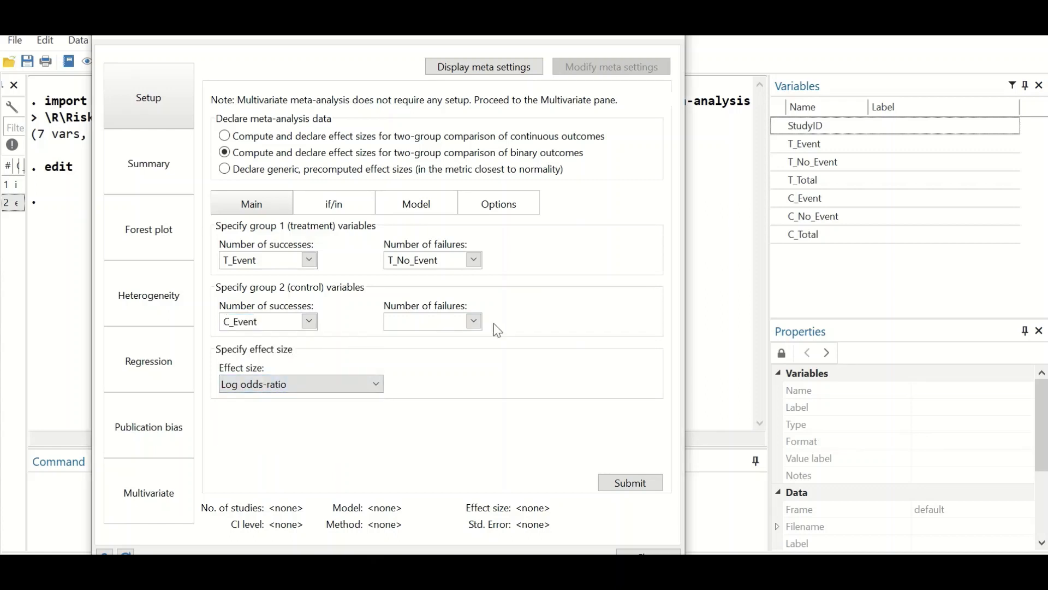
left_click(474, 324)
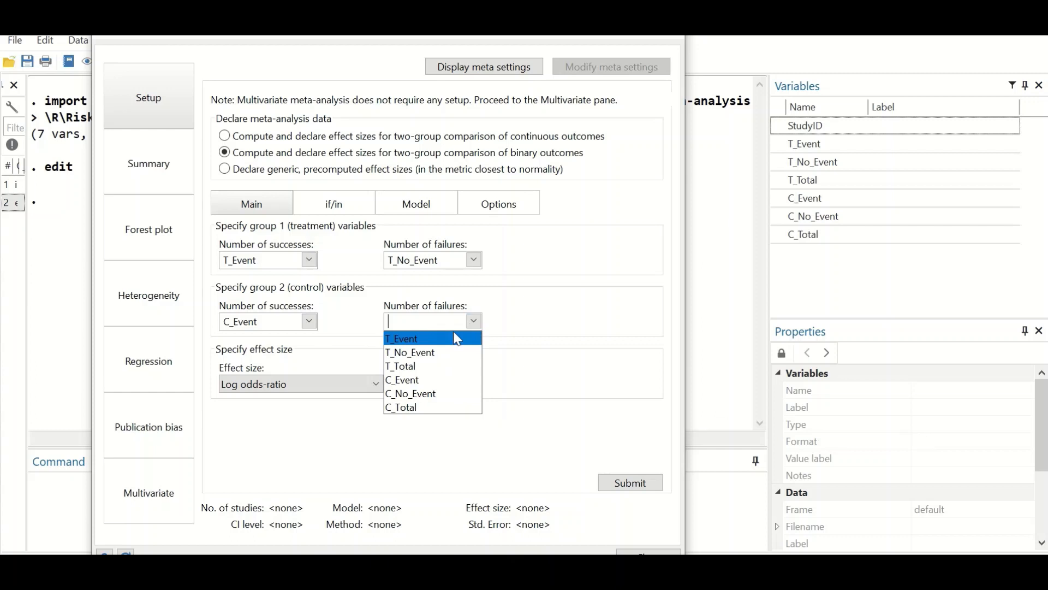
left_click(415, 394)
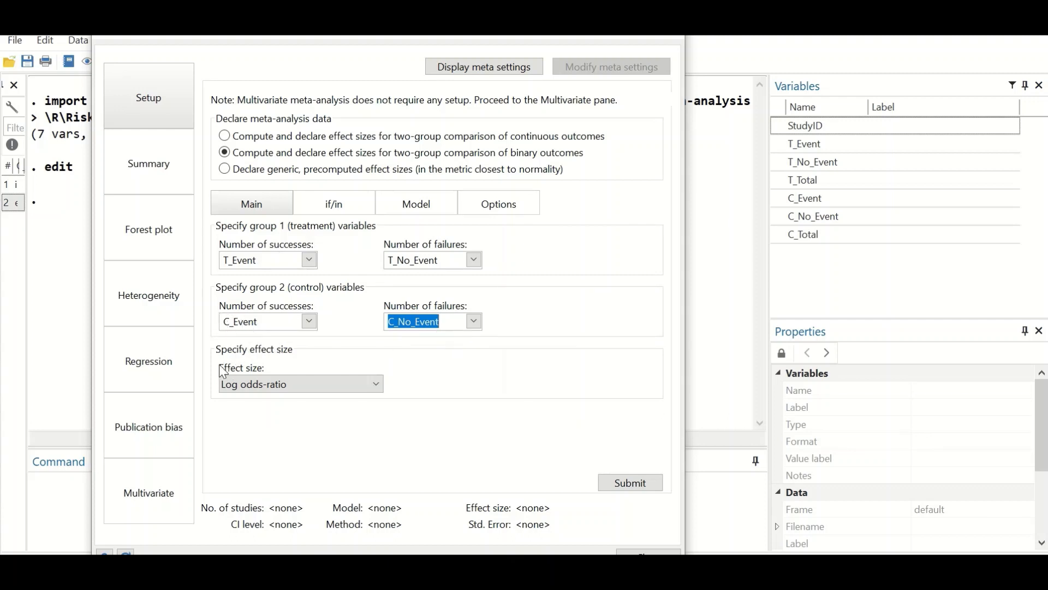
Step: Set the effect size to Log risk-ratio
left_click(323, 390)
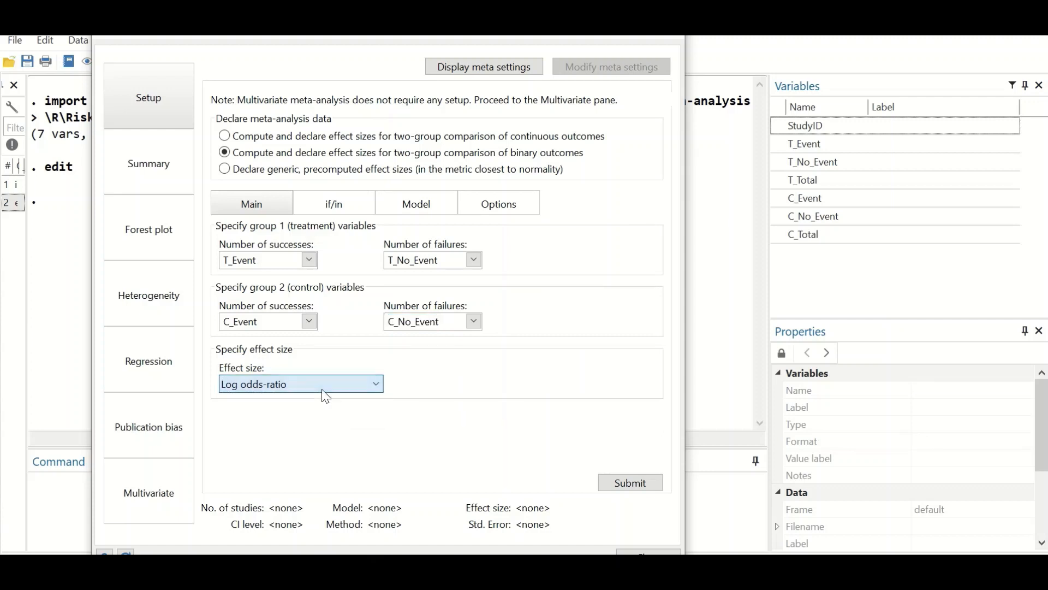
left_click(322, 383)
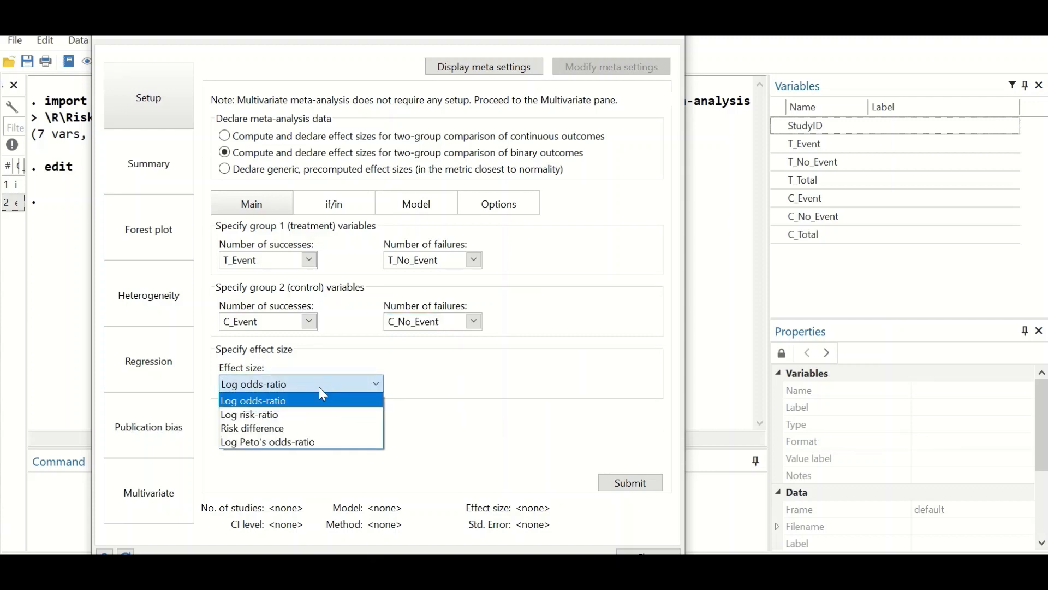
left_click(310, 421)
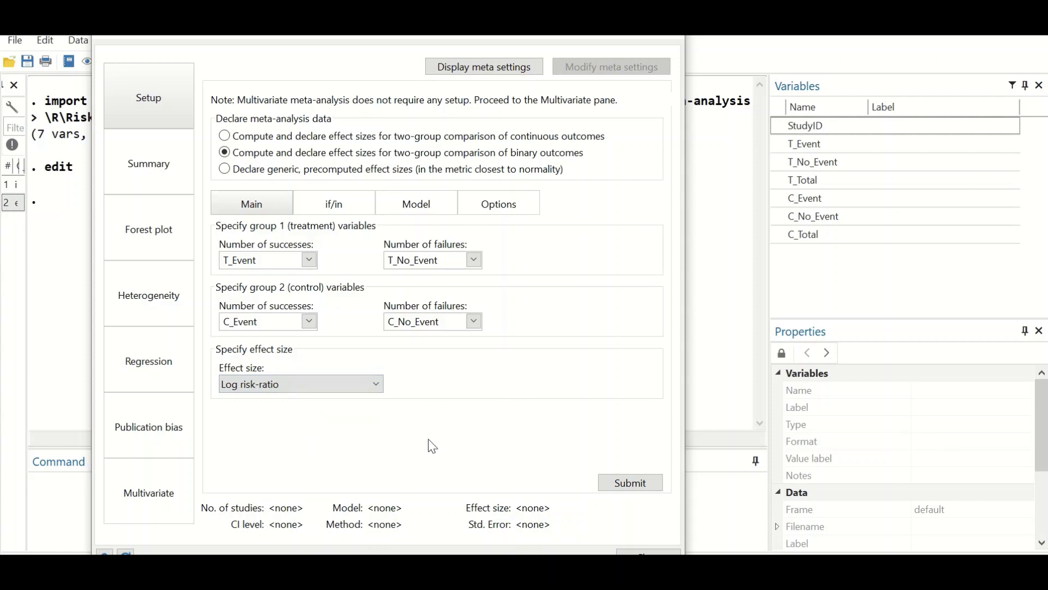
Step: Review the estimation methods, keep random effects with restricted maximum-likelihood, and submit the setup, moving the control panel aside to expose the output
left_click(414, 206)
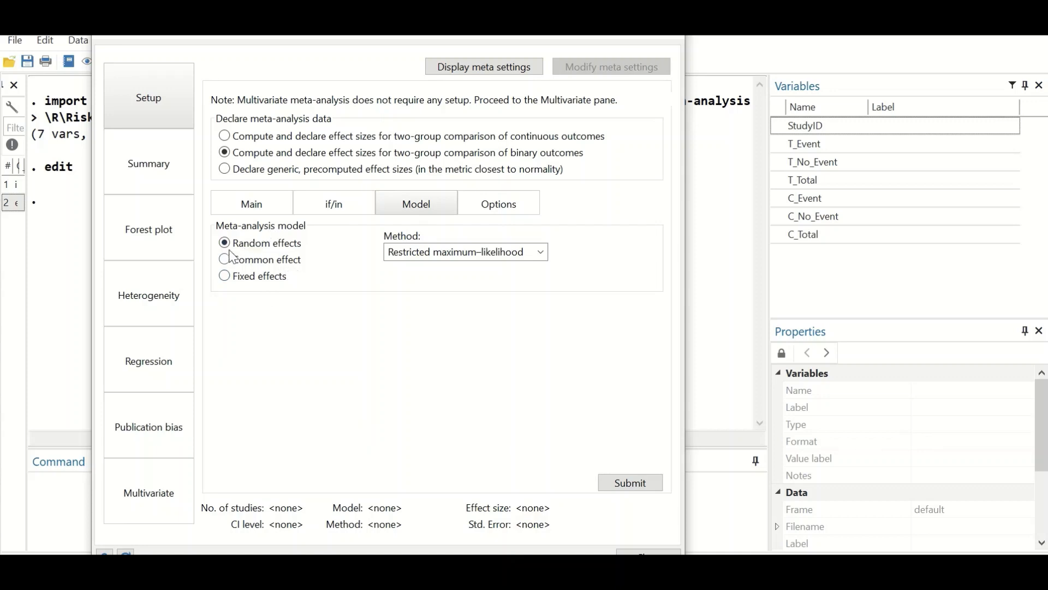
left_click(541, 252)
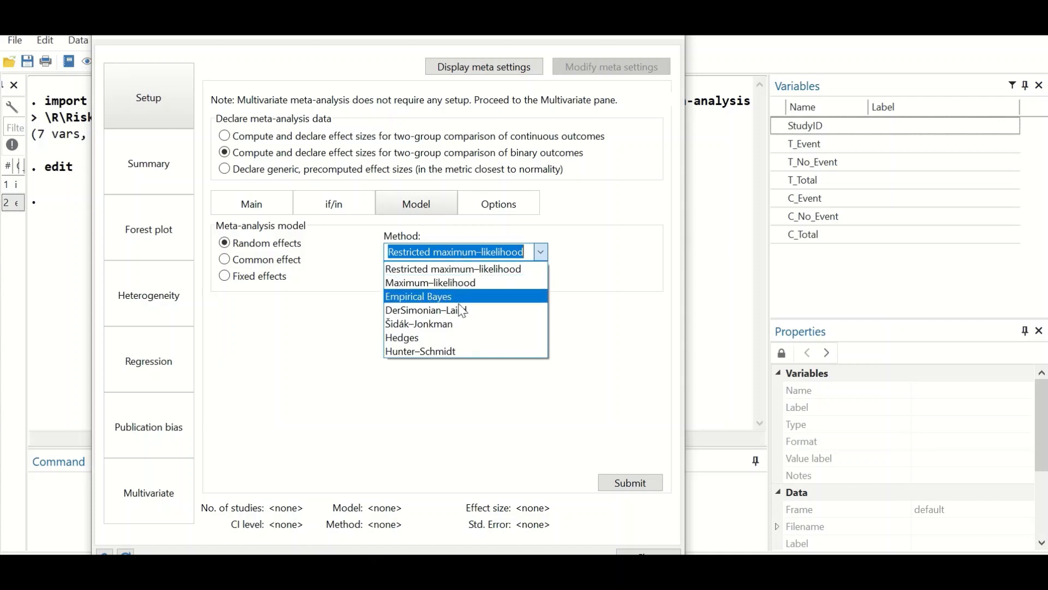
left_click(433, 399)
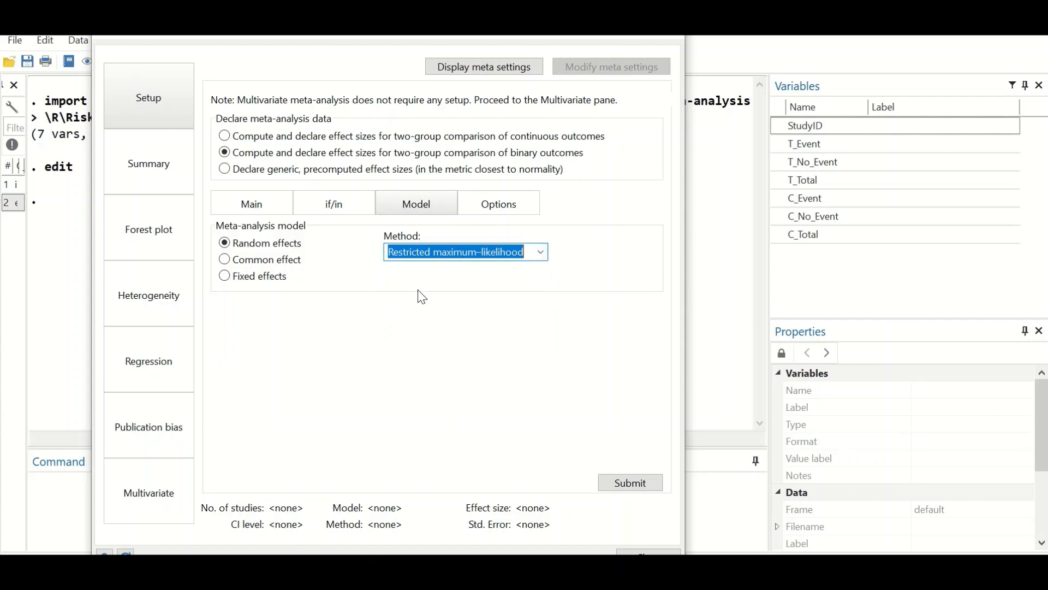
left_click(540, 252)
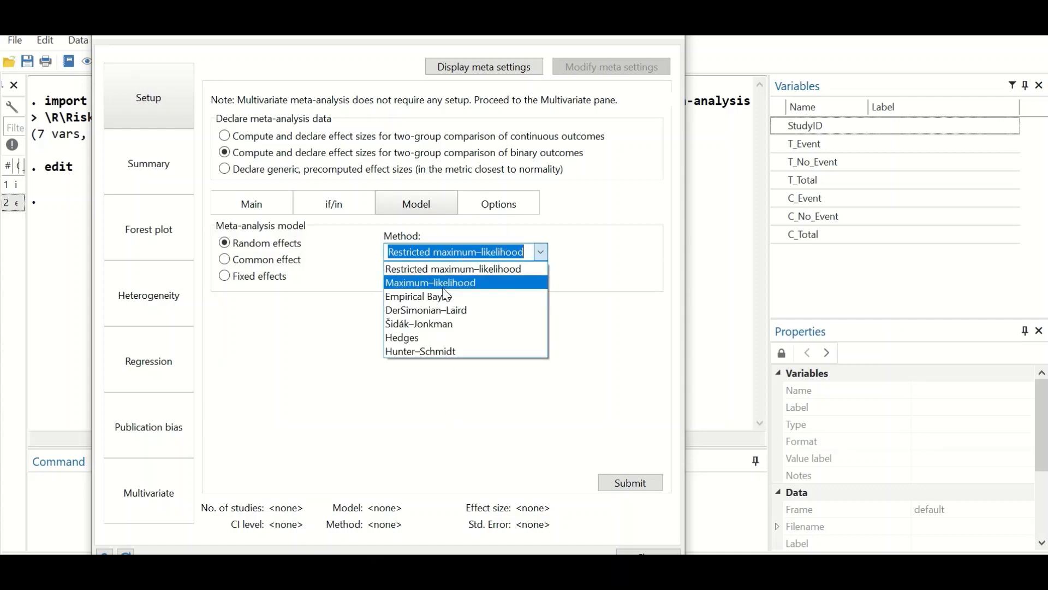
left_click(595, 337)
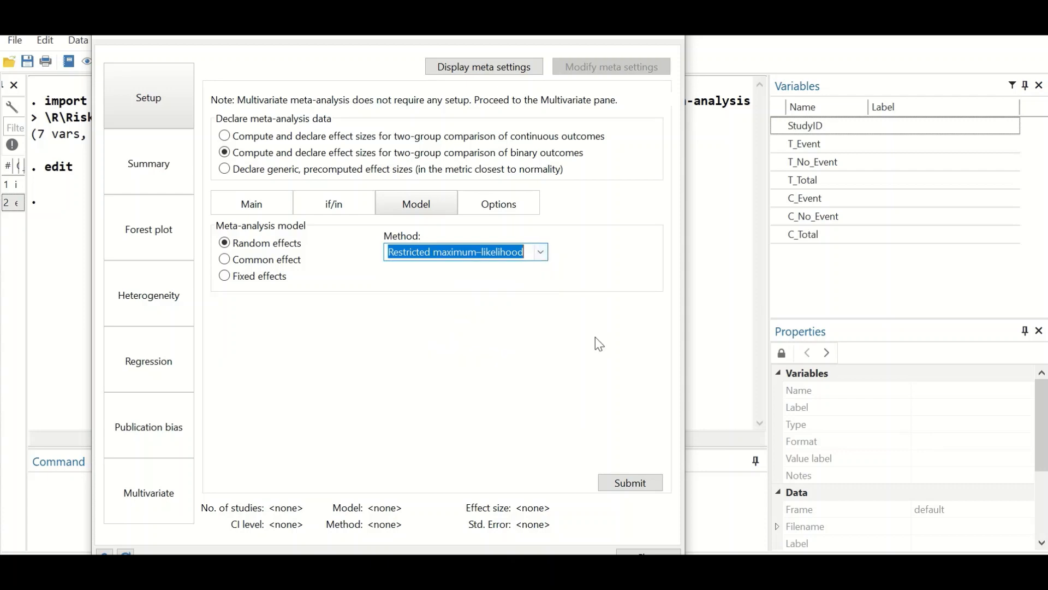
left_click(499, 209)
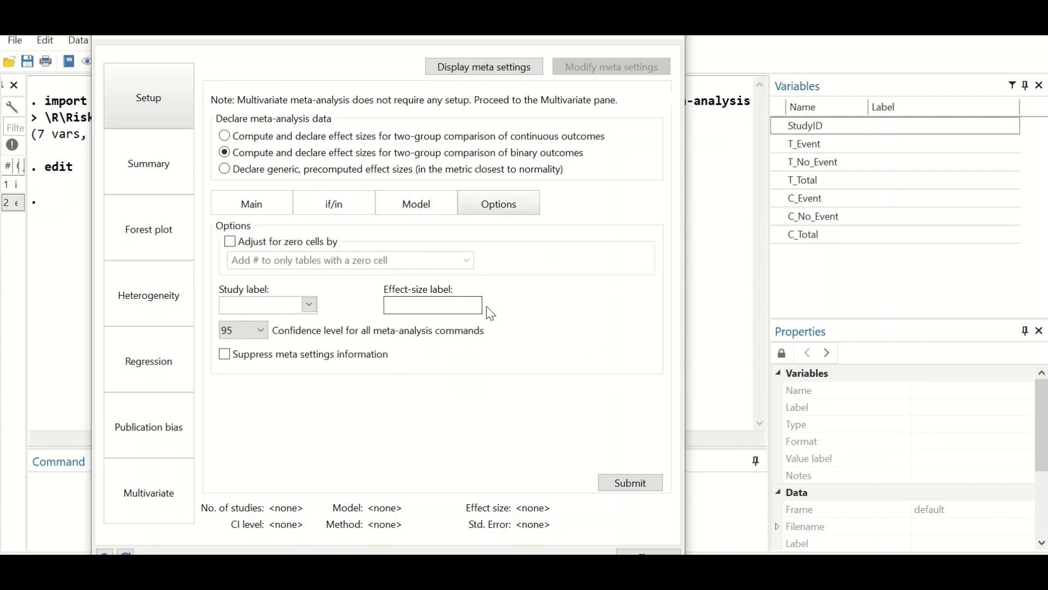
left_click(626, 488)
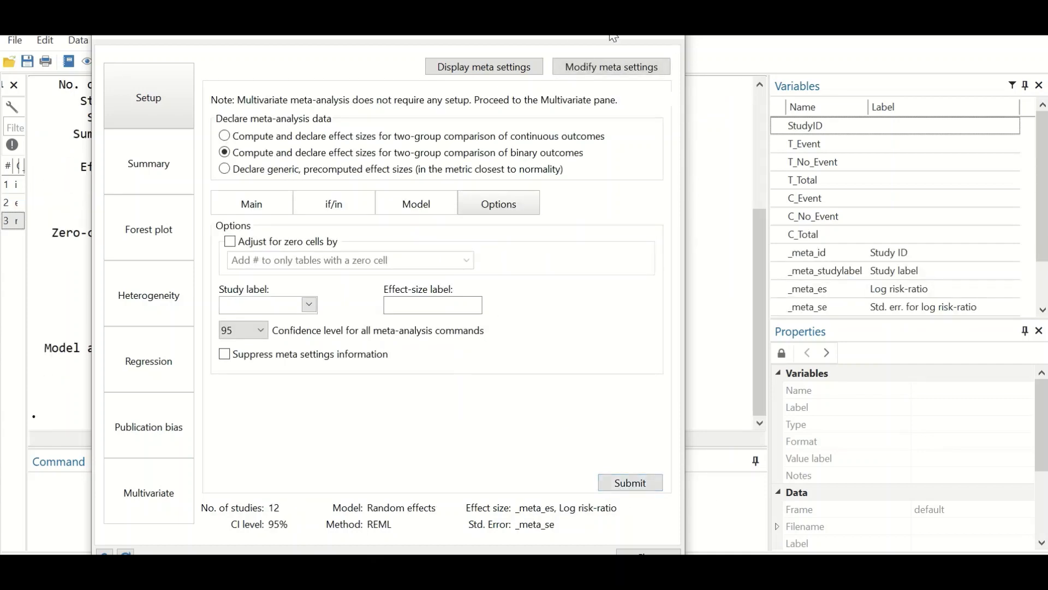
left_click_drag(464, 23, 970, 80)
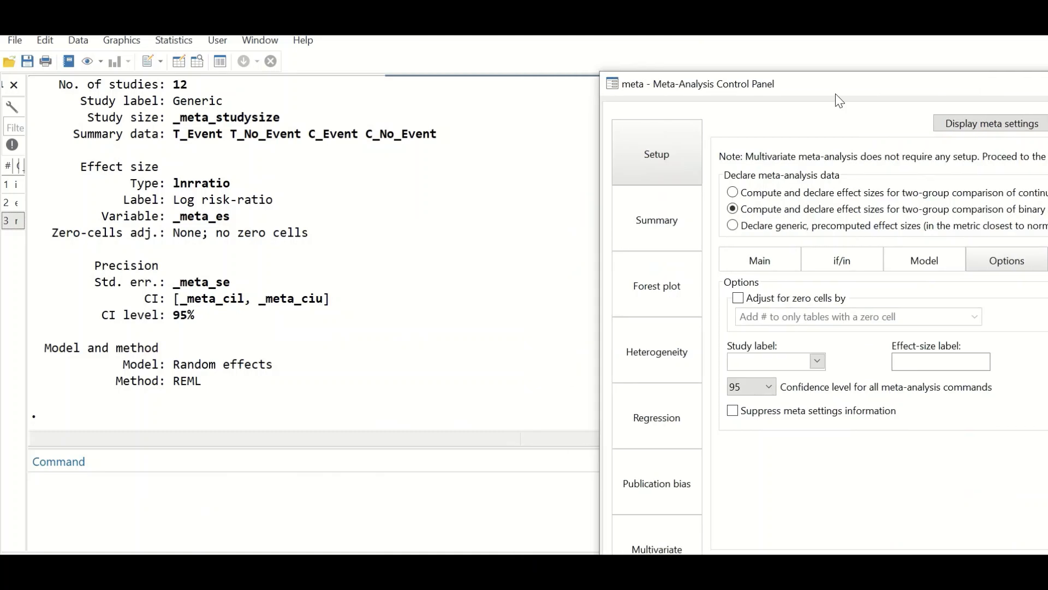
Step: Review the meta-analysis setting information for the log risk-ratio setup, from the study data to the model and method
scroll(382, 201, "up", 2)
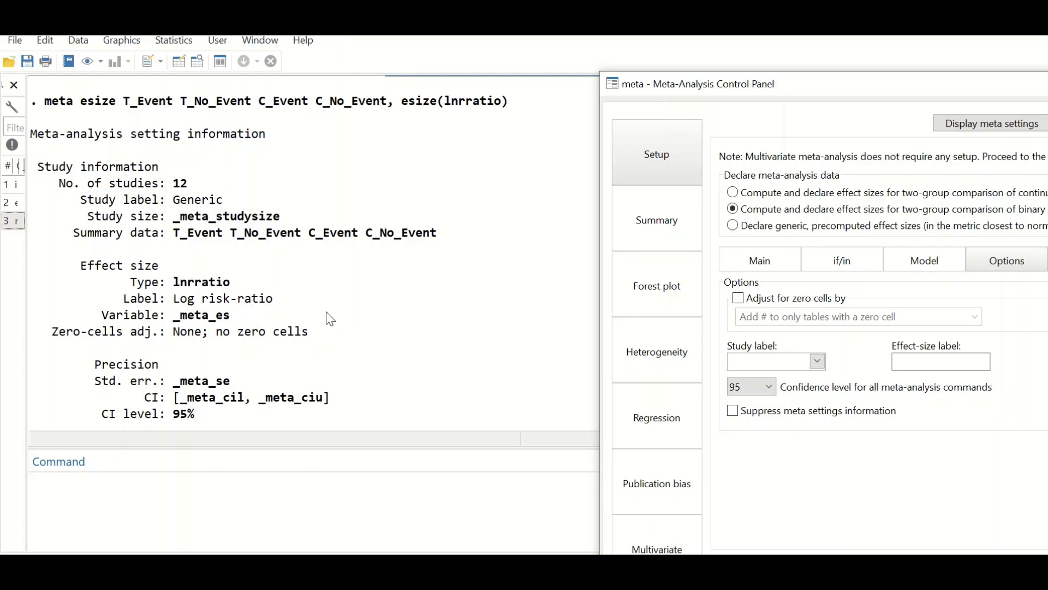
scroll(269, 397, "down", 1)
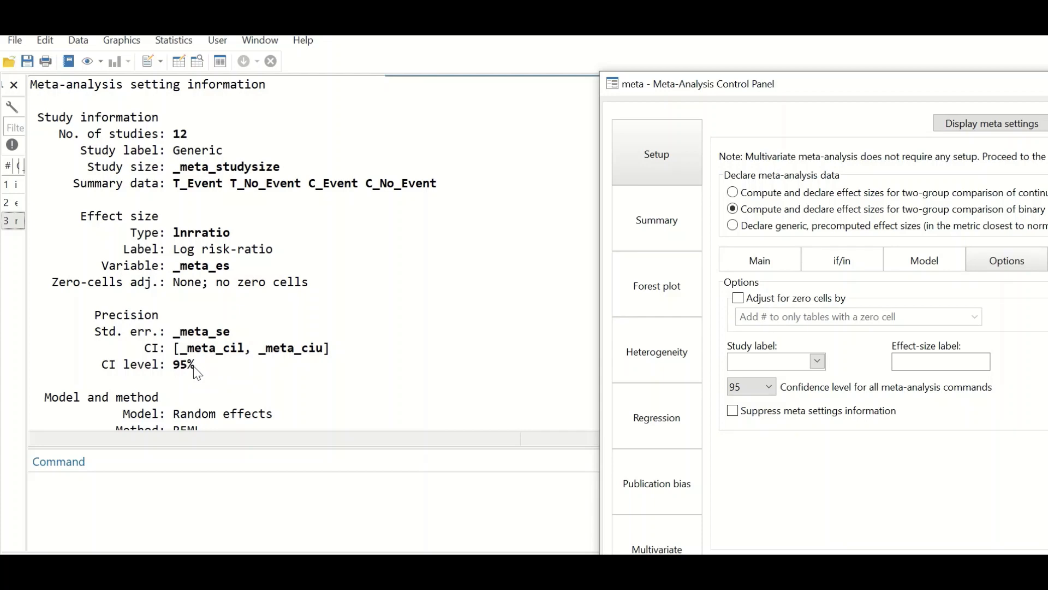
scroll(207, 369, "down", 1)
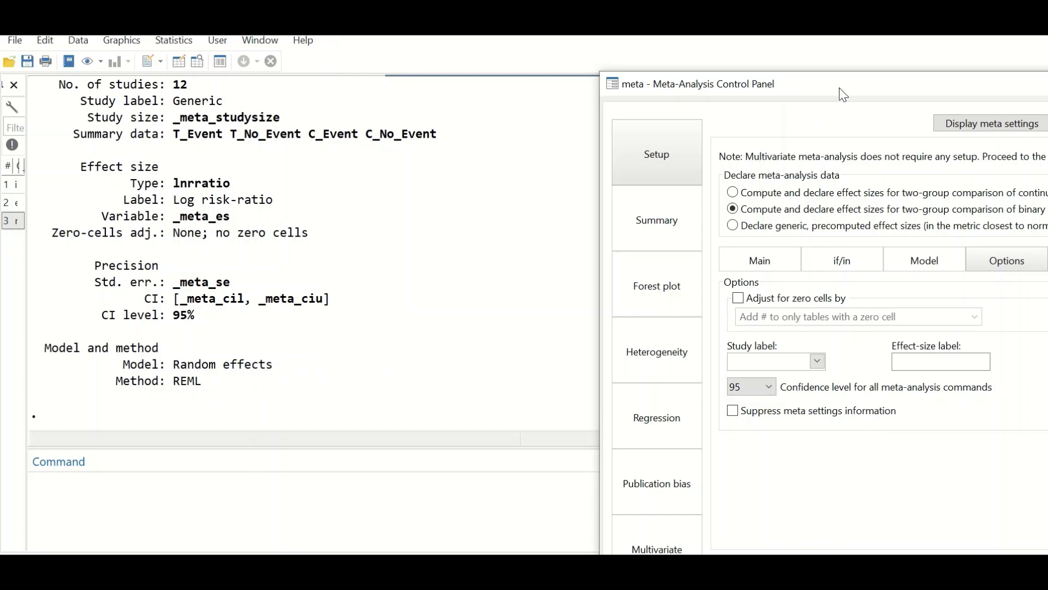
Step: Bring the control panel back and run the meta-analysis summary with random effects and restricted maximum-likelihood, keeping the default reporting and maximization options
left_click_drag(841, 87, 378, 46)
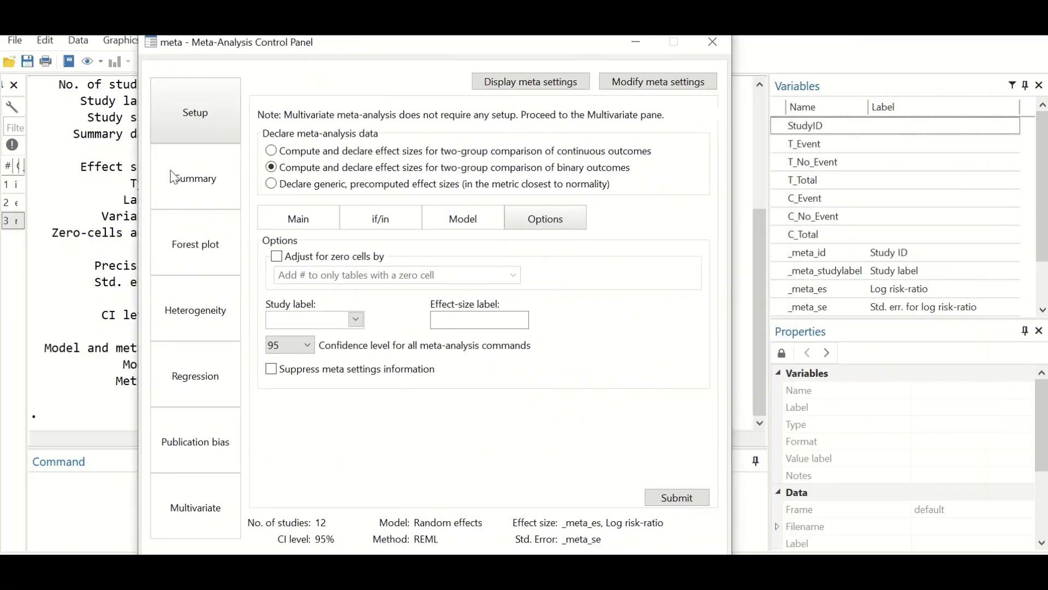
left_click(179, 185)
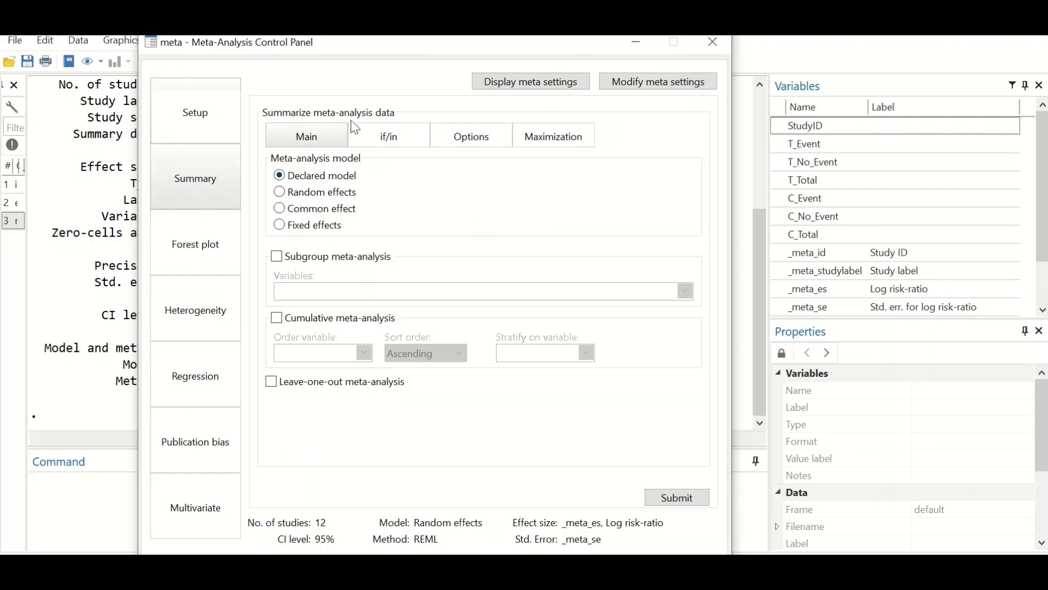
left_click(297, 194)
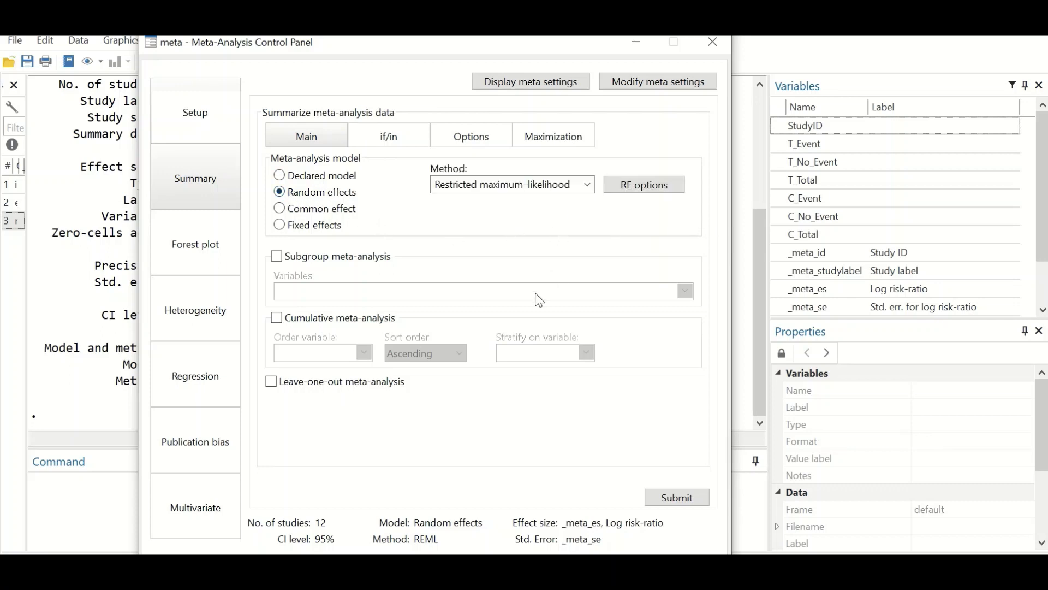
left_click(469, 139)
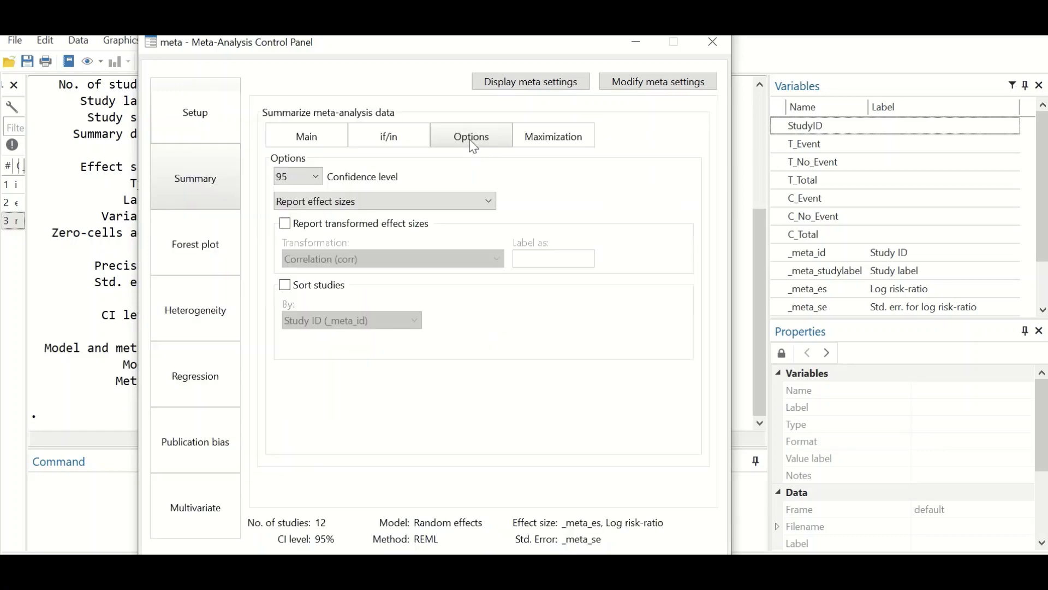
left_click(558, 147)
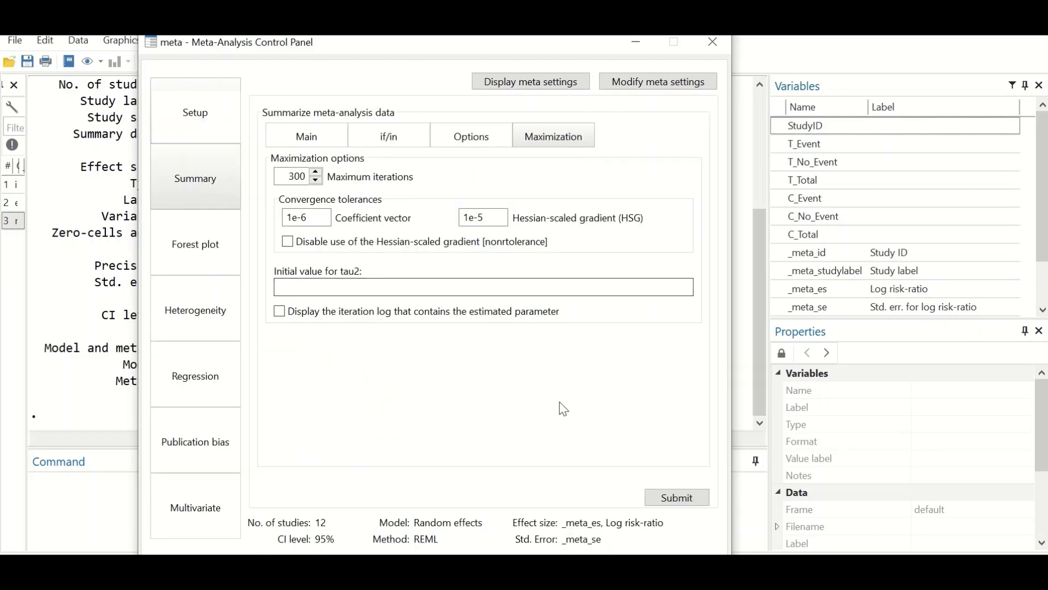
left_click(677, 497)
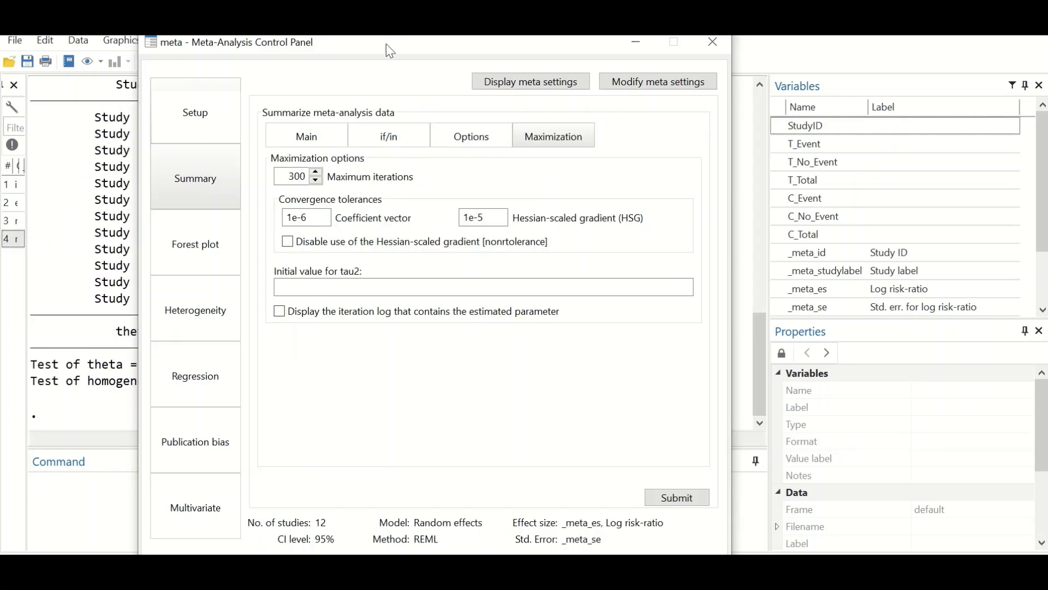
Step: Move the control panel aside and examine the log risk-ratio summary: heterogeneity statistics, study effects, confidence intervals, weights, overall theta and tests
left_click_drag(390, 51, 901, 131)
scroll(409, 141, "up", 3)
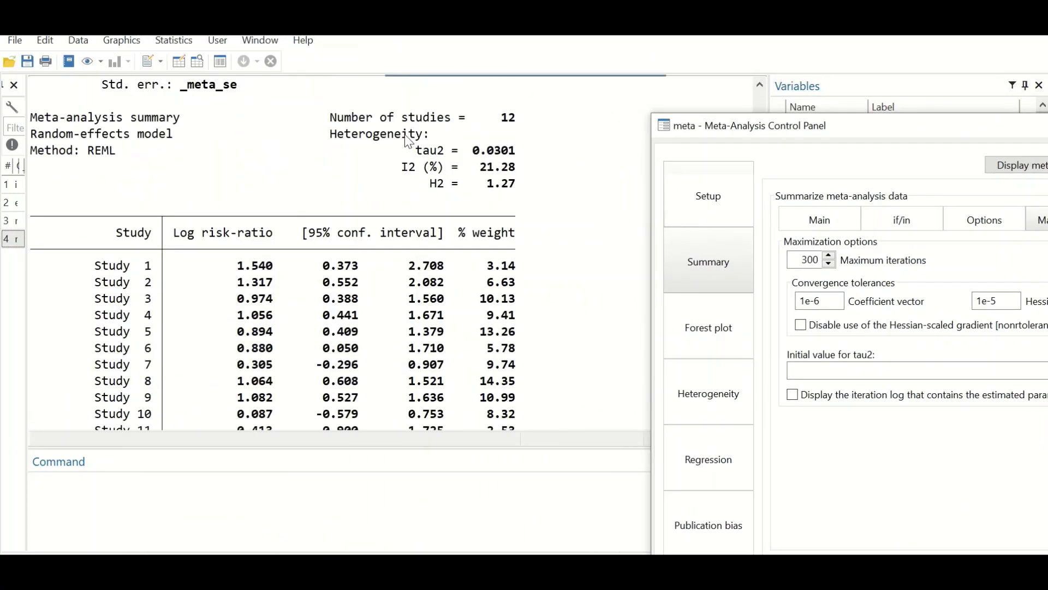
scroll(408, 141, "up", 3)
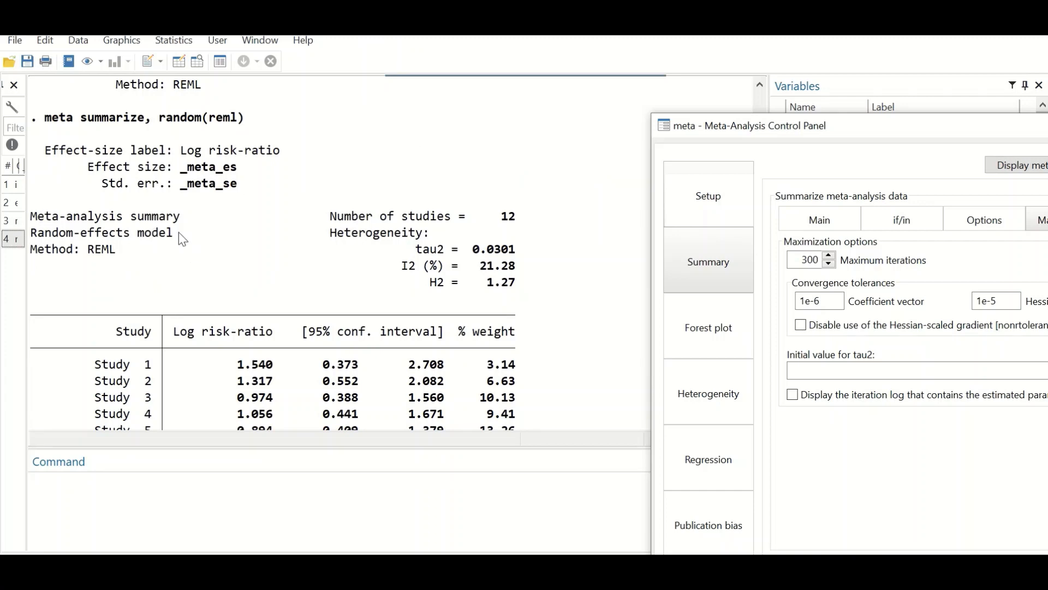
scroll(516, 242, "down", 1)
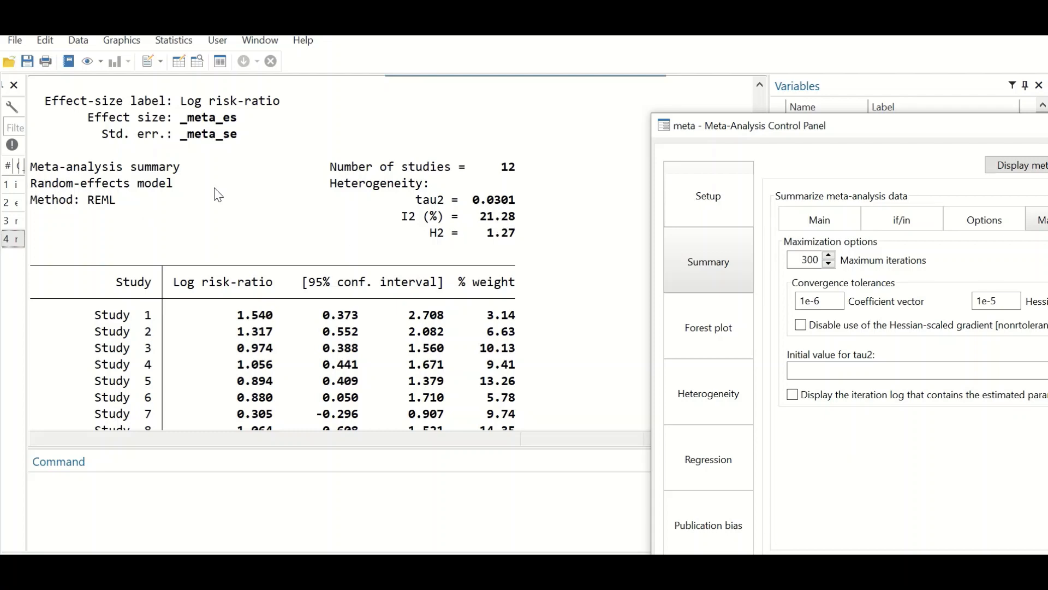
scroll(390, 200, "down", 1)
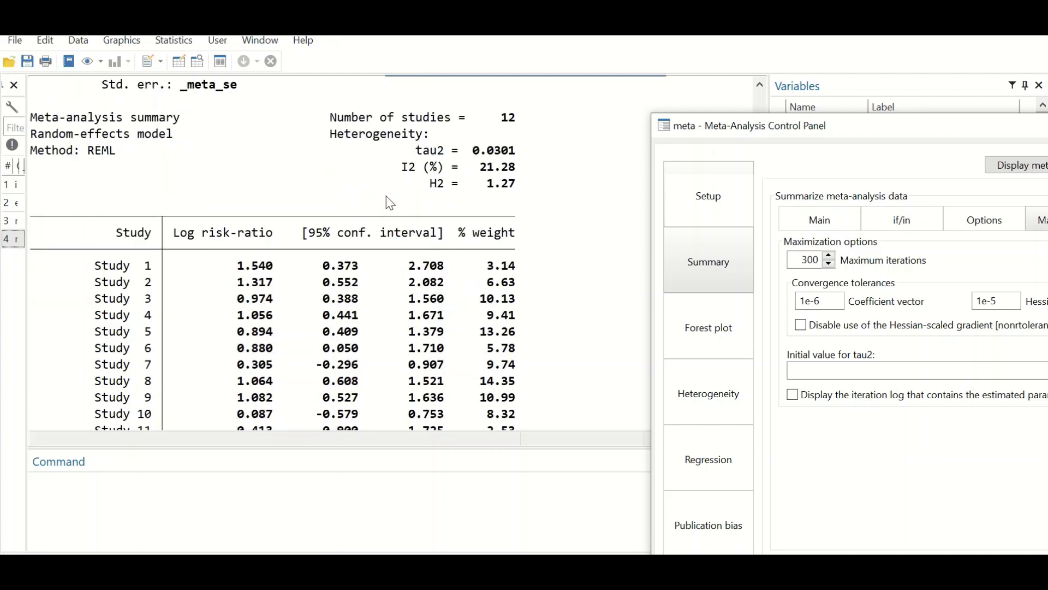
scroll(182, 242, "down", 1)
scroll(146, 229, "down", 1)
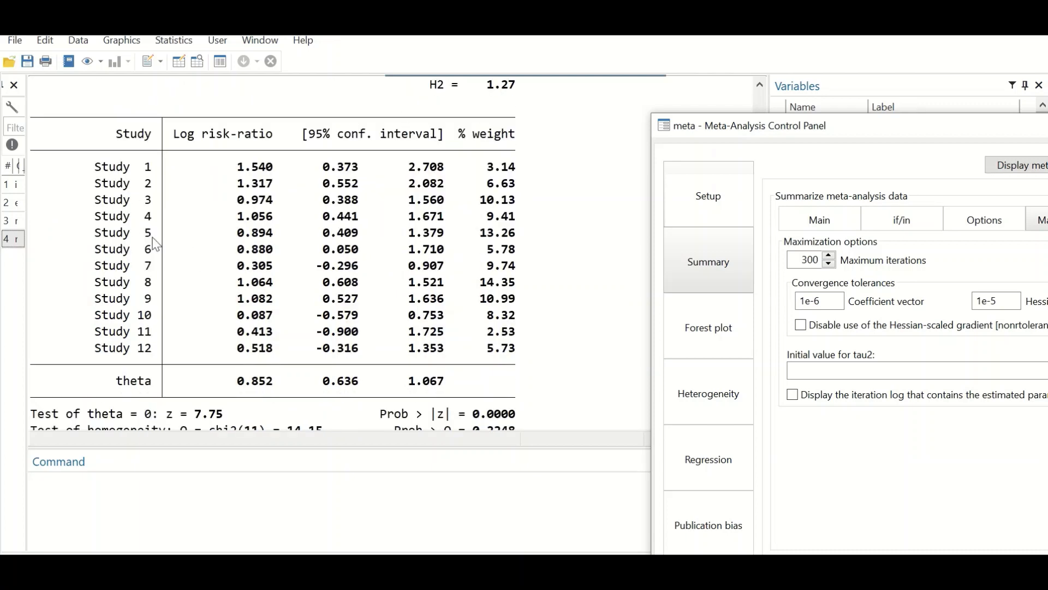
scroll(155, 243, "up", 1)
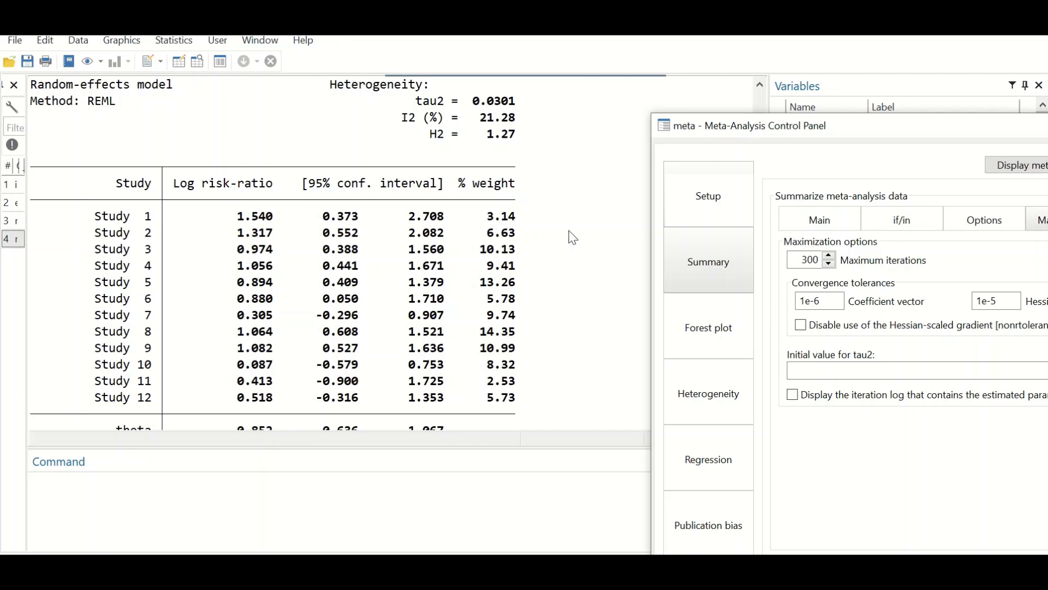
scroll(516, 195, "down", 1)
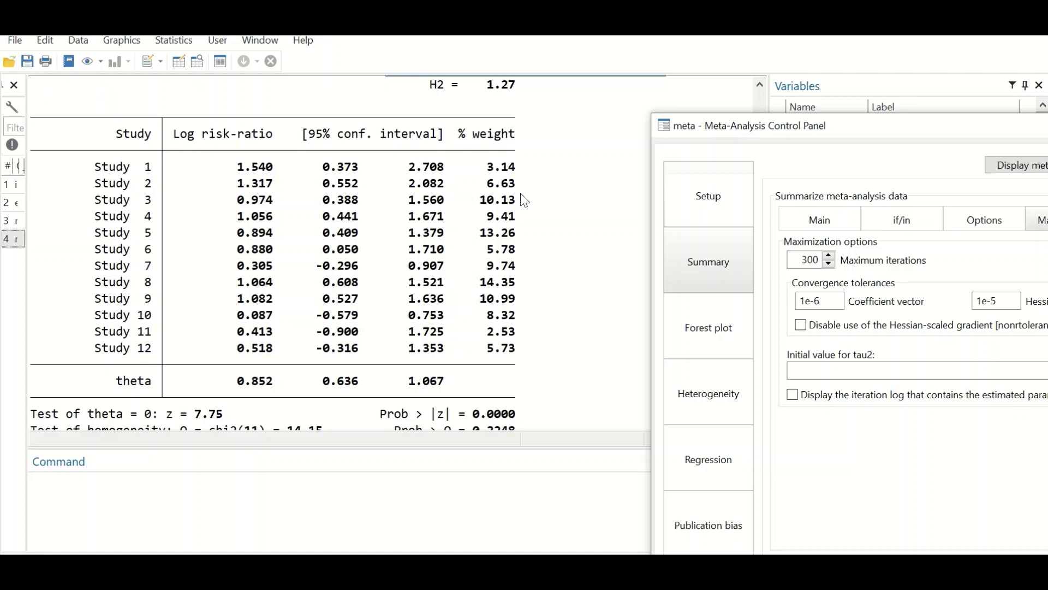
scroll(527, 202, "down", 1)
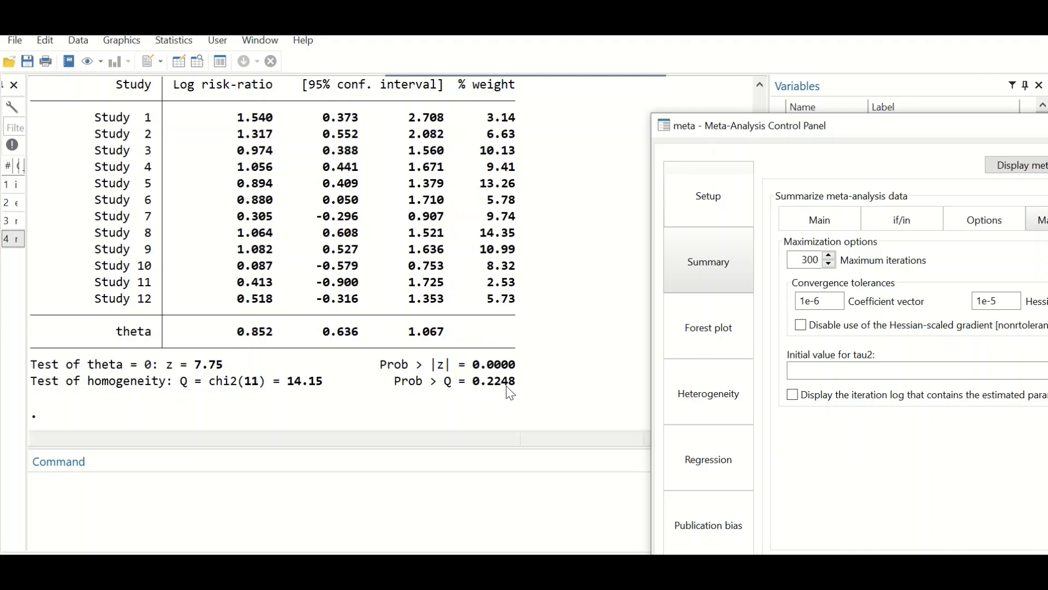
Step: Set up the forest plot with random effects and restricted maximum-likelihood, keeping the 95% confidence level, default maximization options and default columns
left_click_drag(926, 137, 404, 65)
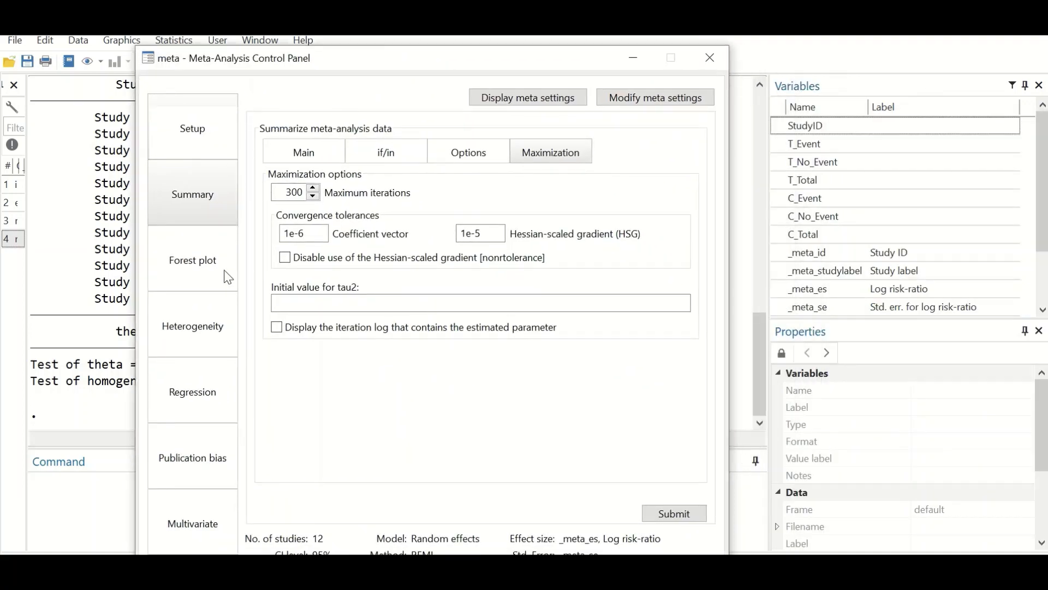
left_click(189, 264)
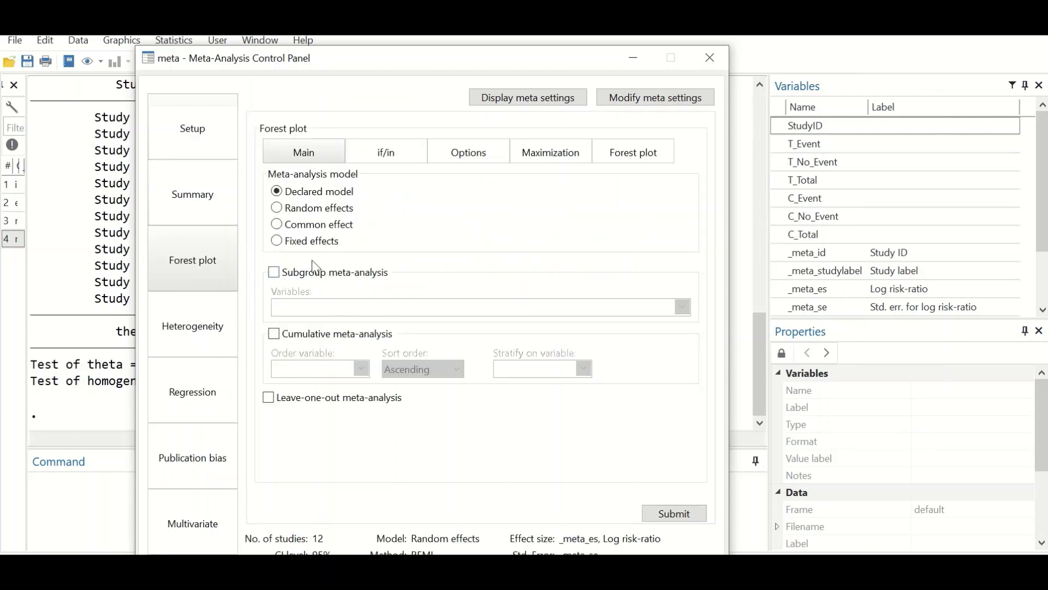
left_click(278, 208)
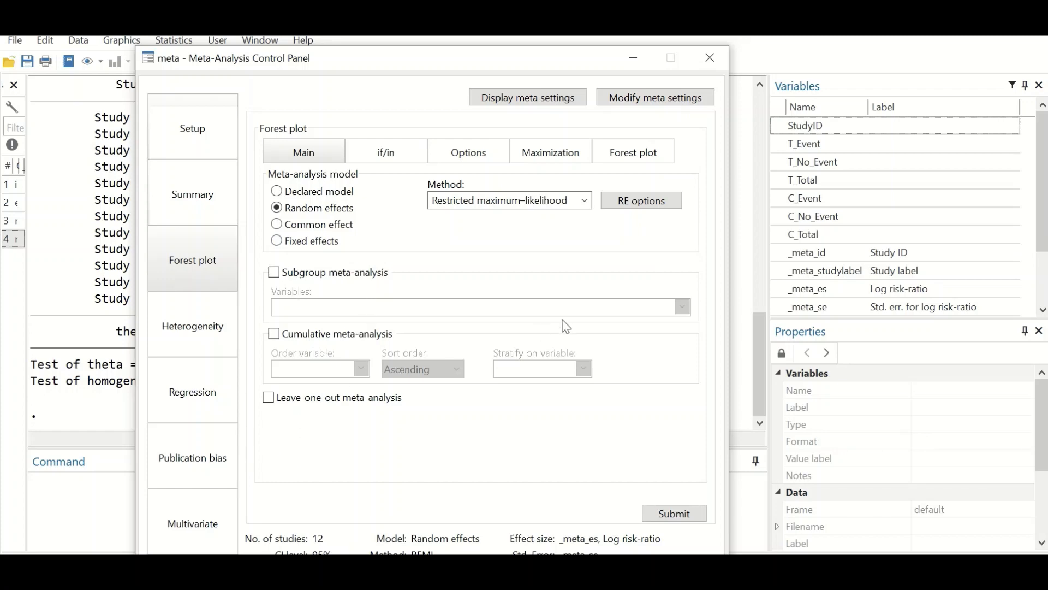
left_click(477, 160)
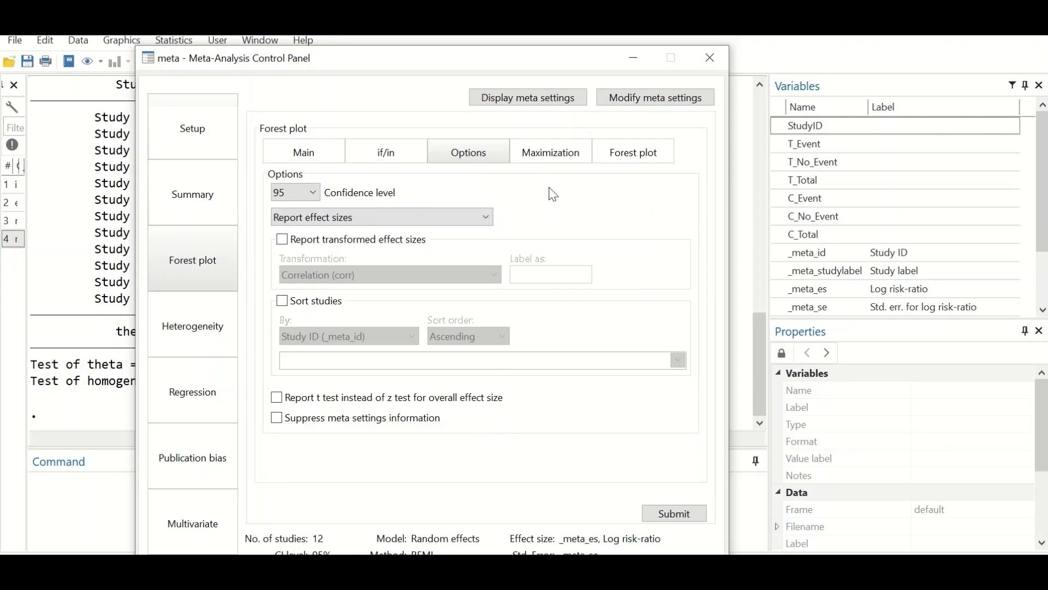
left_click(550, 159)
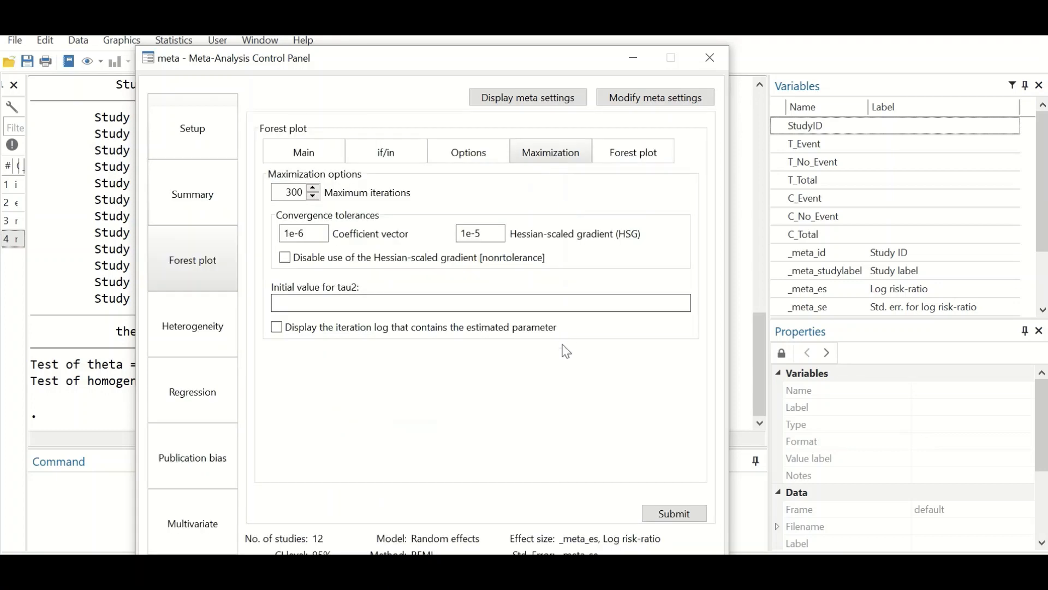
left_click(625, 151)
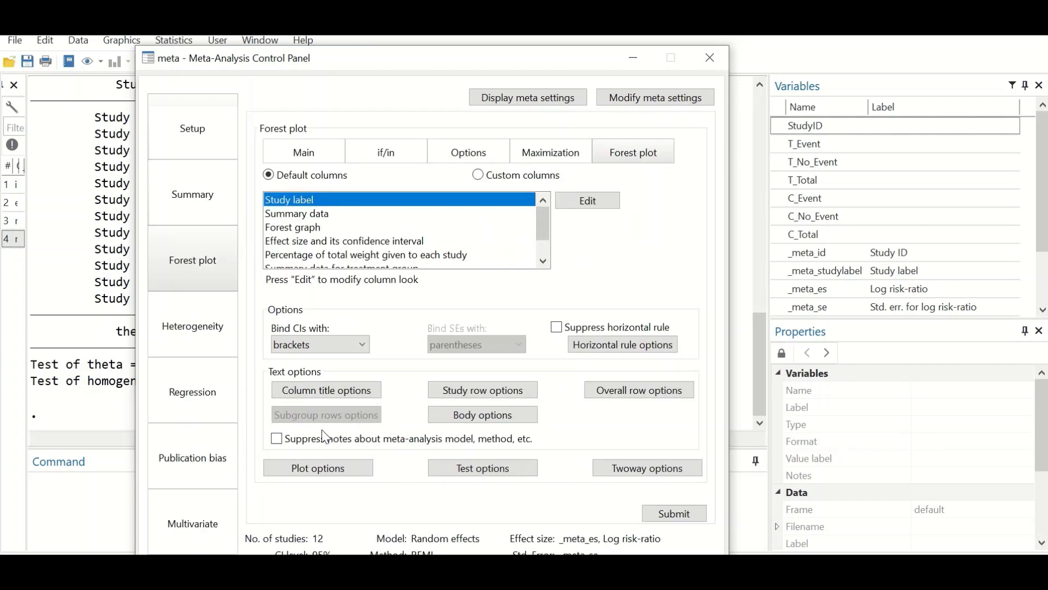
Step: Add the overall effect-size line to the forest plot as a blue line with the Dash pattern
left_click(315, 472)
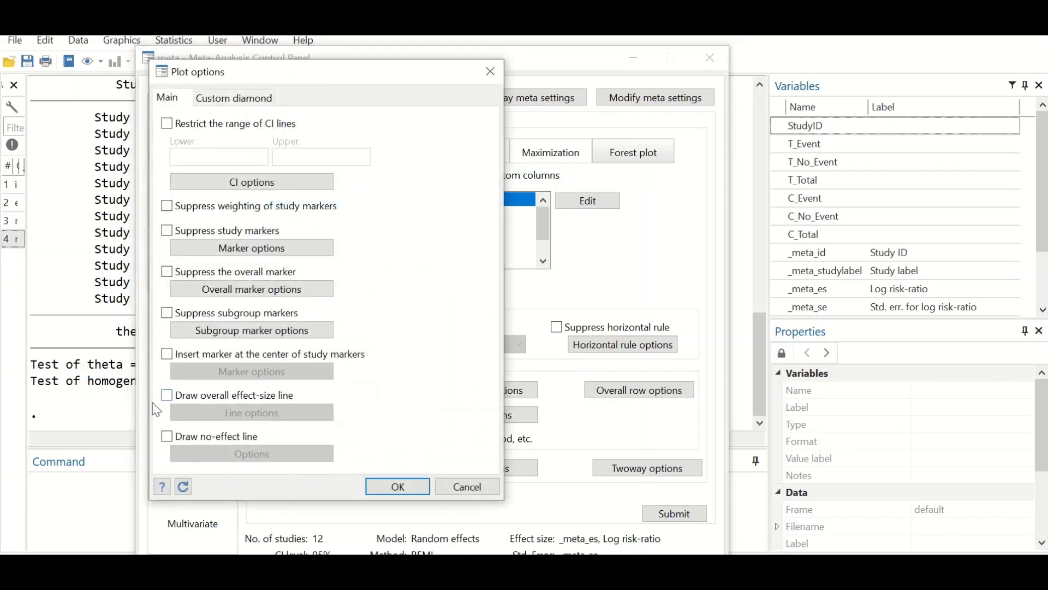
left_click(166, 398)
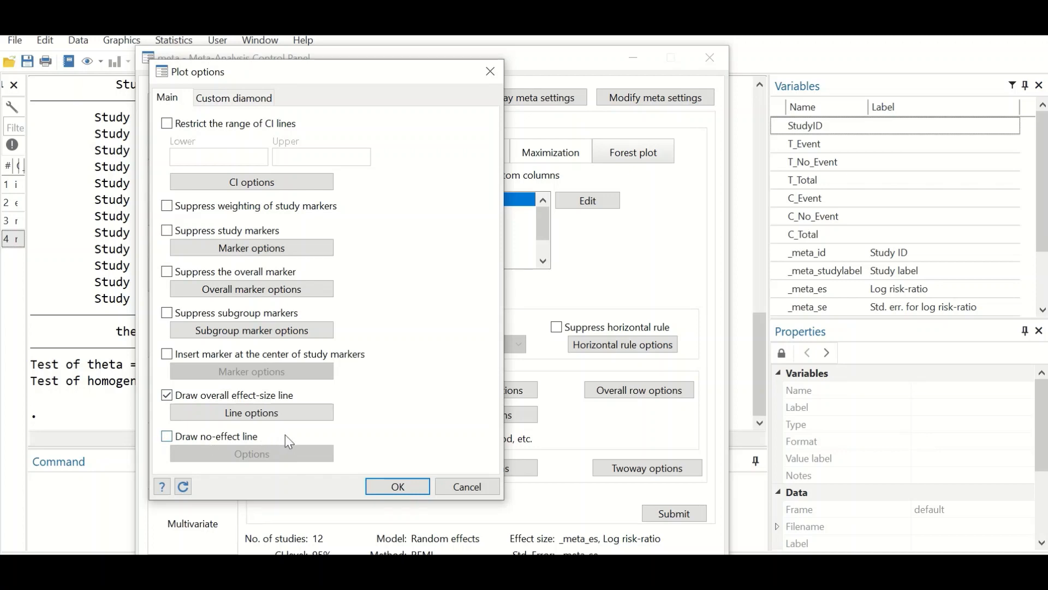
left_click(295, 421)
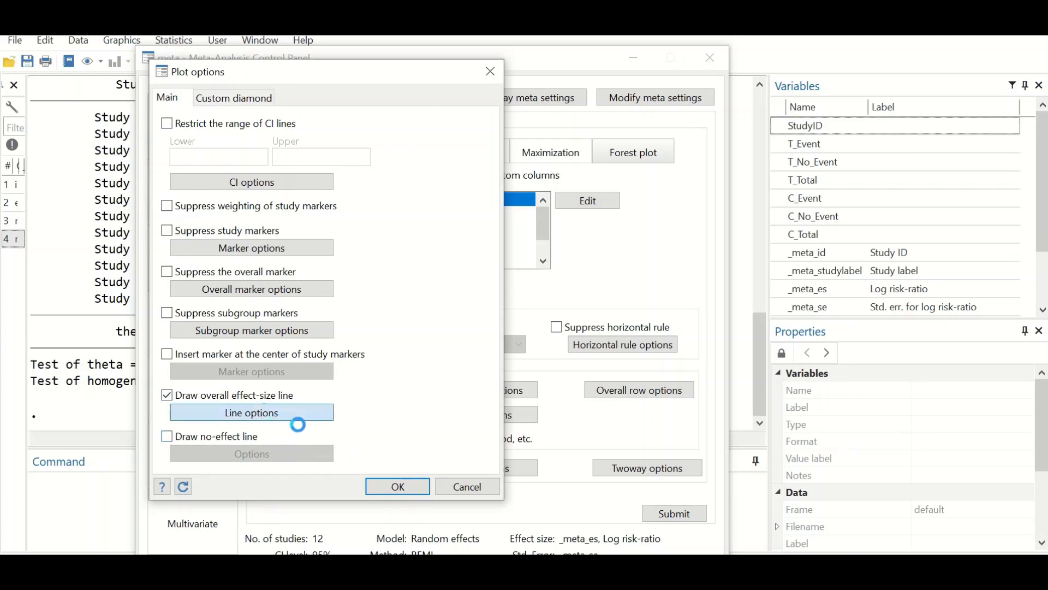
left_click(349, 132)
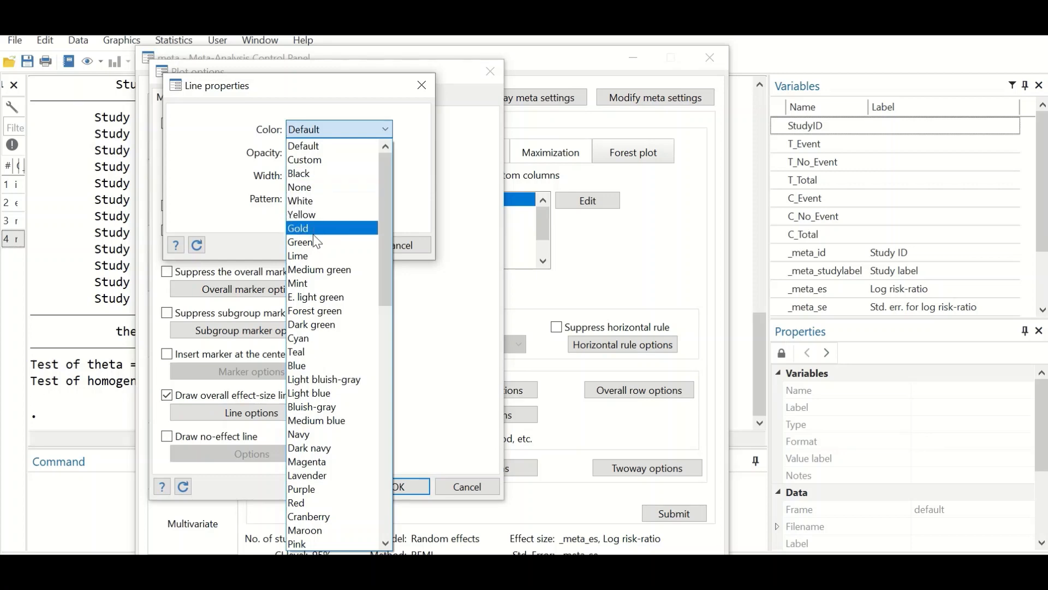
left_click(309, 365)
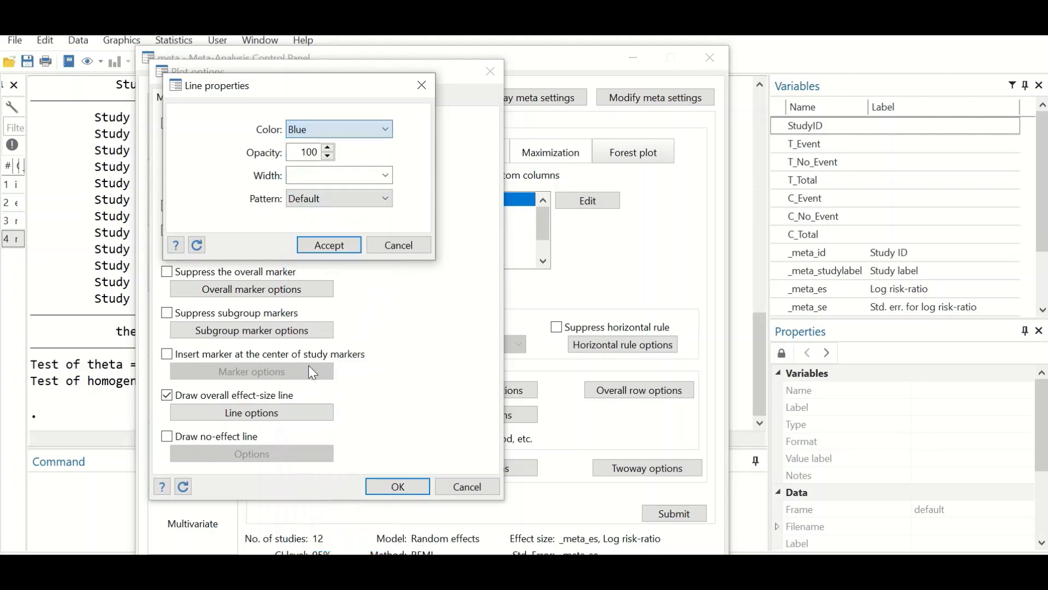
left_click(348, 201)
left_click(324, 243)
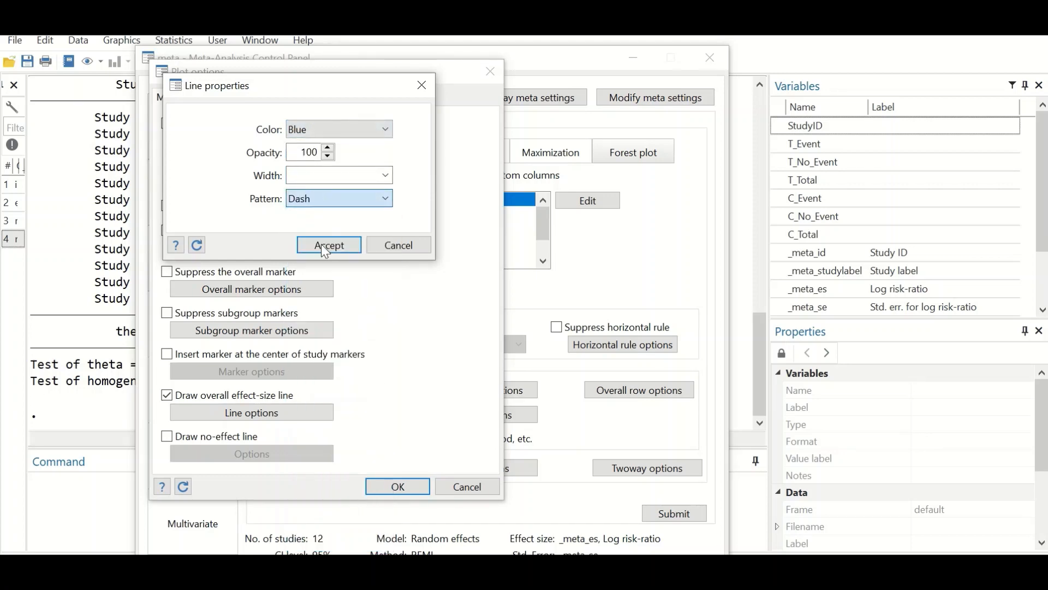
left_click(320, 247)
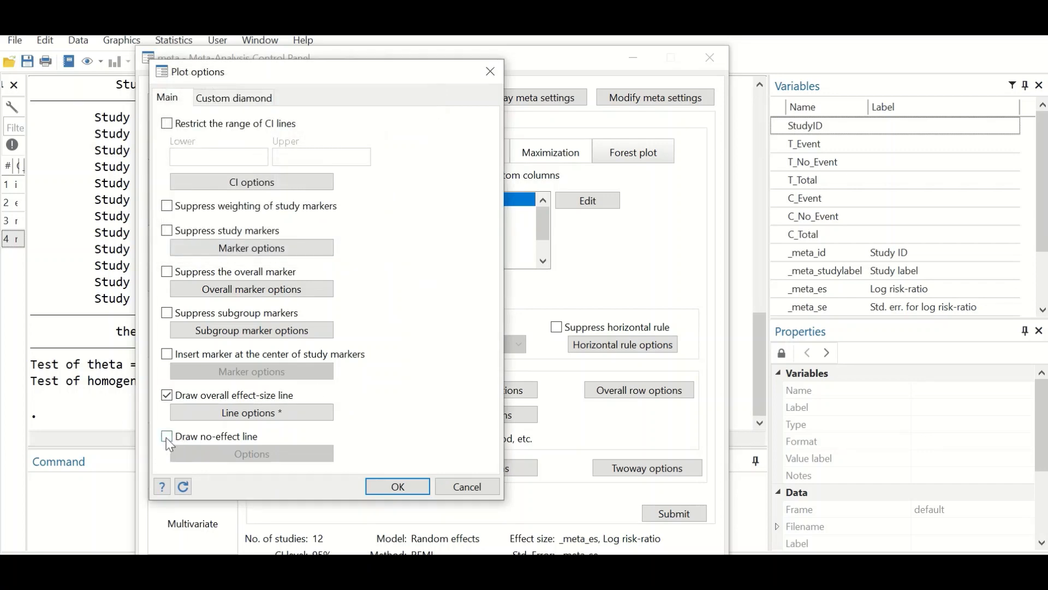
Step: Add the no-effect line to the forest plot as a red line with the Dash pattern, and generate the plot
left_click(166, 437)
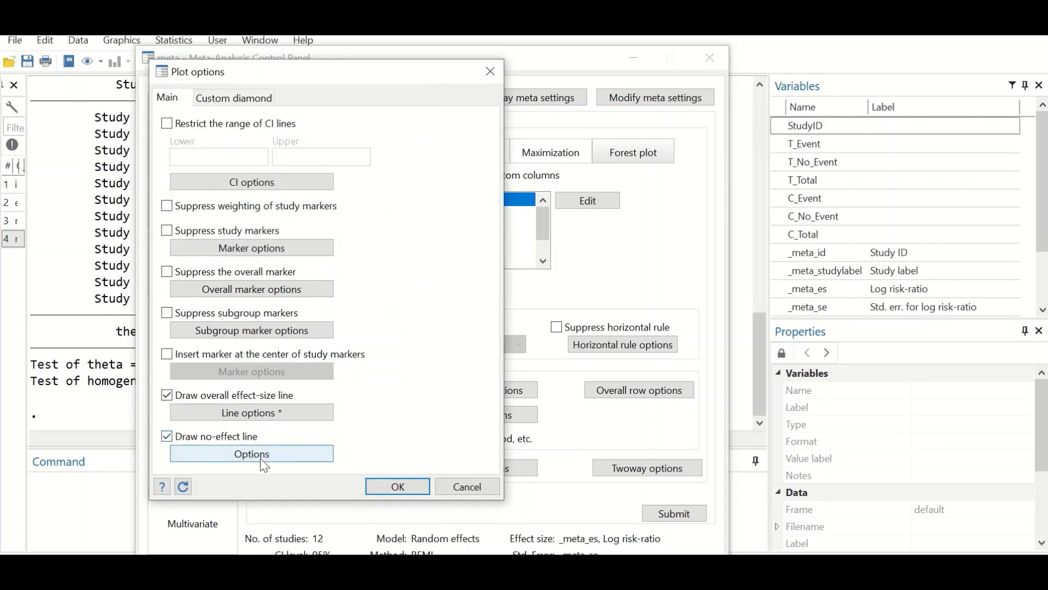
left_click(252, 455)
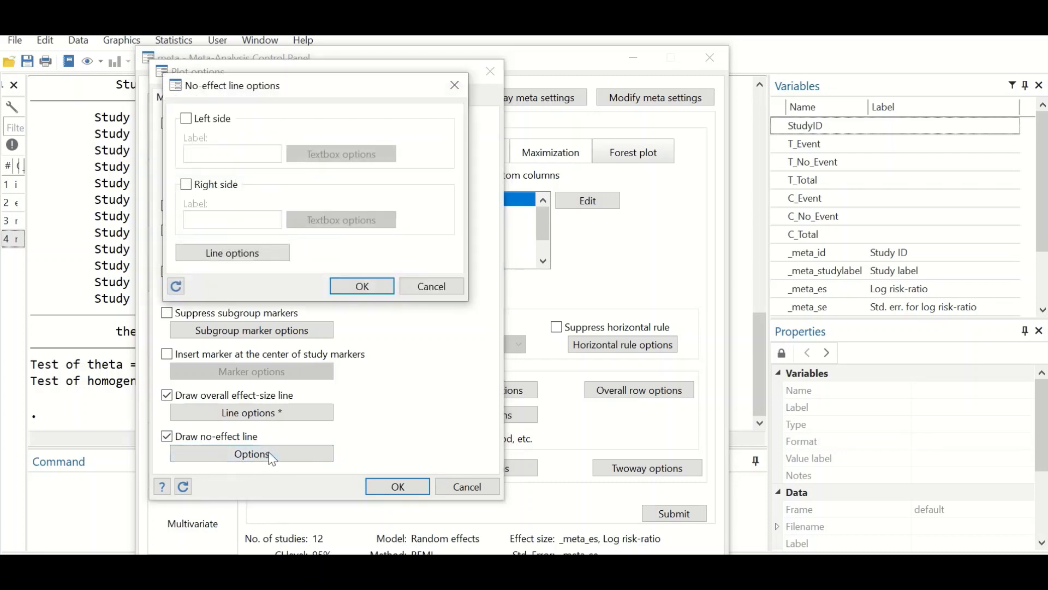
left_click(233, 252)
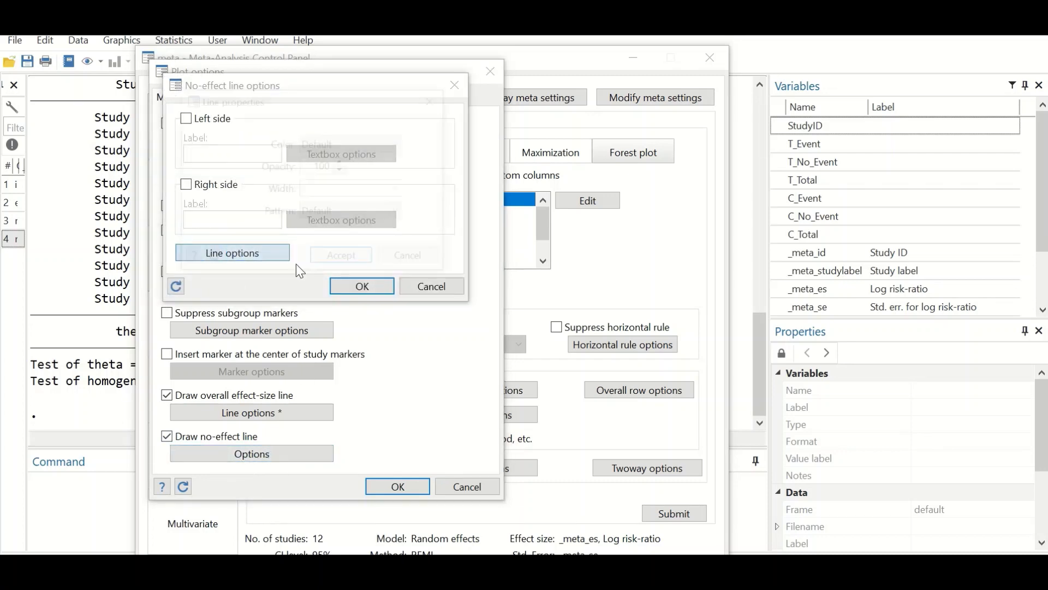
left_click(363, 151)
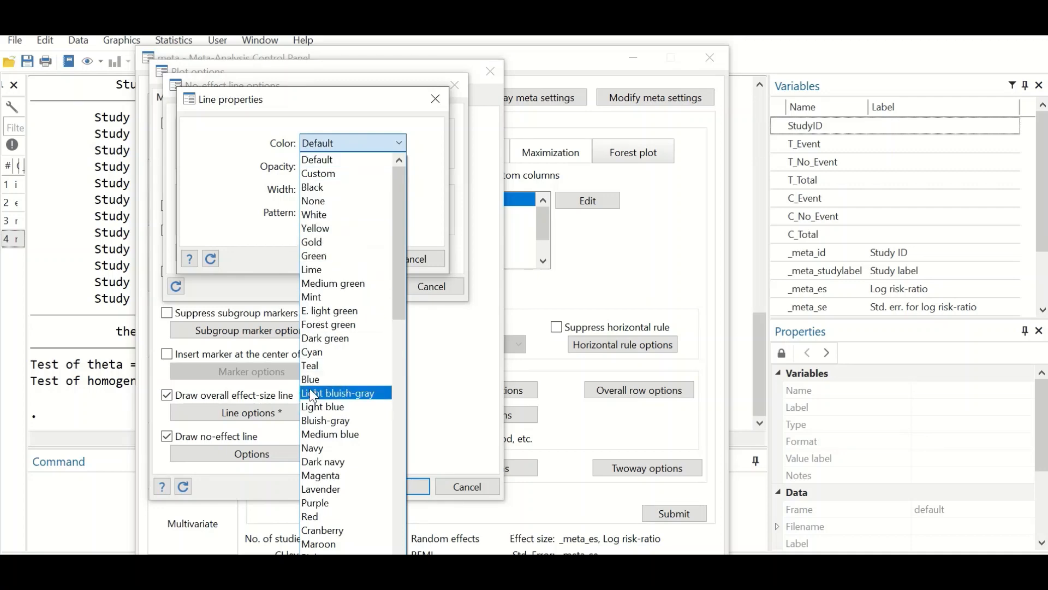
left_click(330, 517)
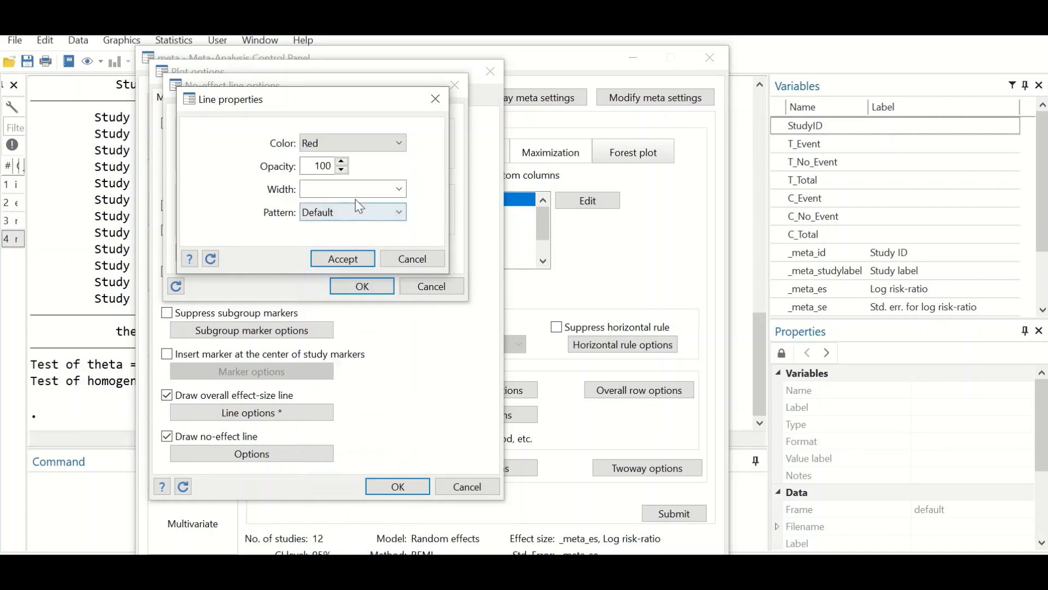
left_click(351, 214)
left_click(328, 242)
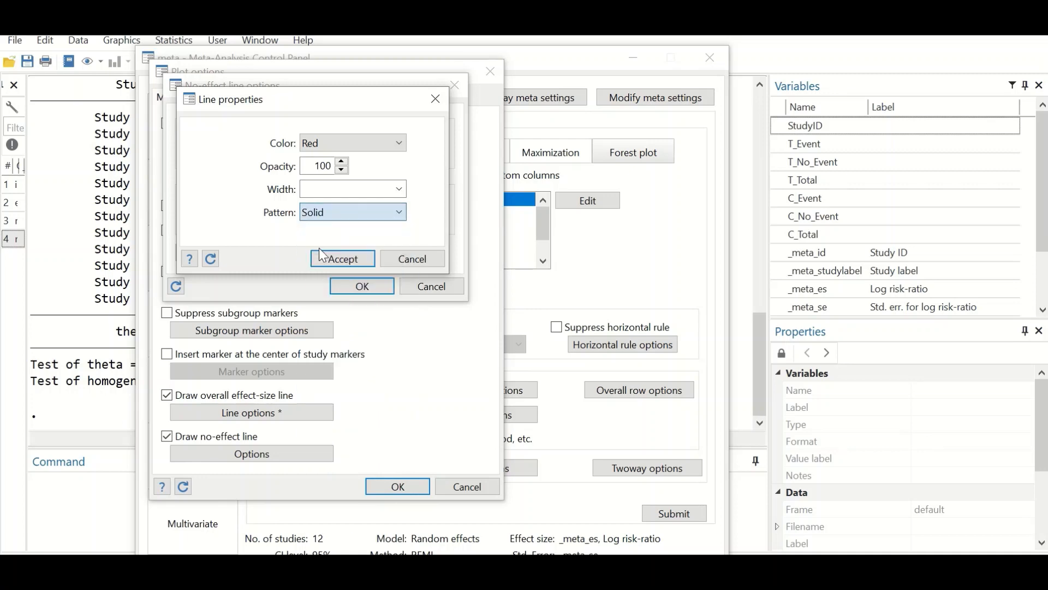
left_click(331, 216)
left_click(320, 258)
left_click(327, 261)
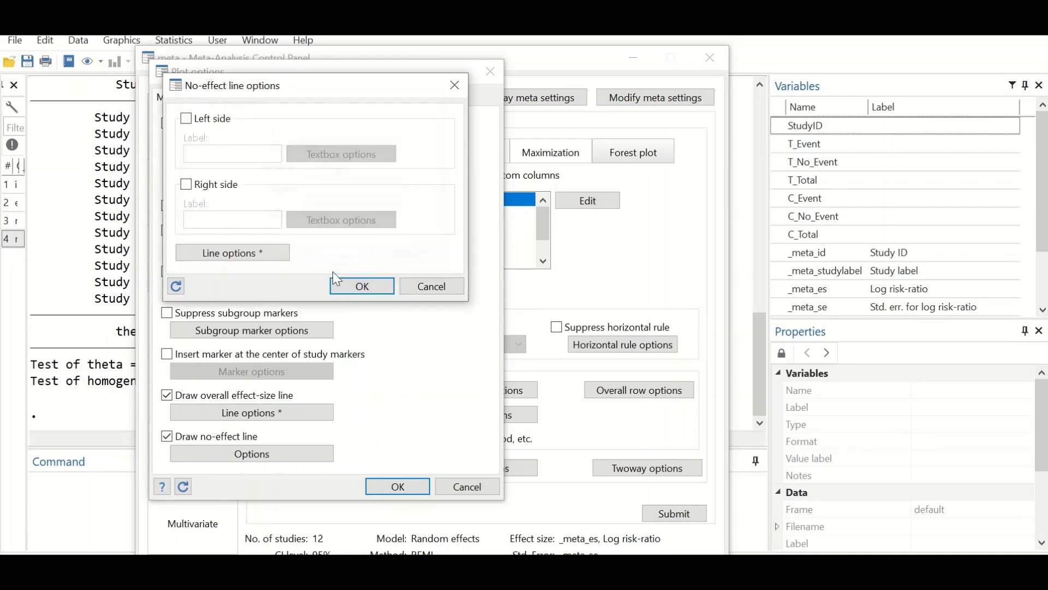
left_click(362, 288)
left_click(392, 489)
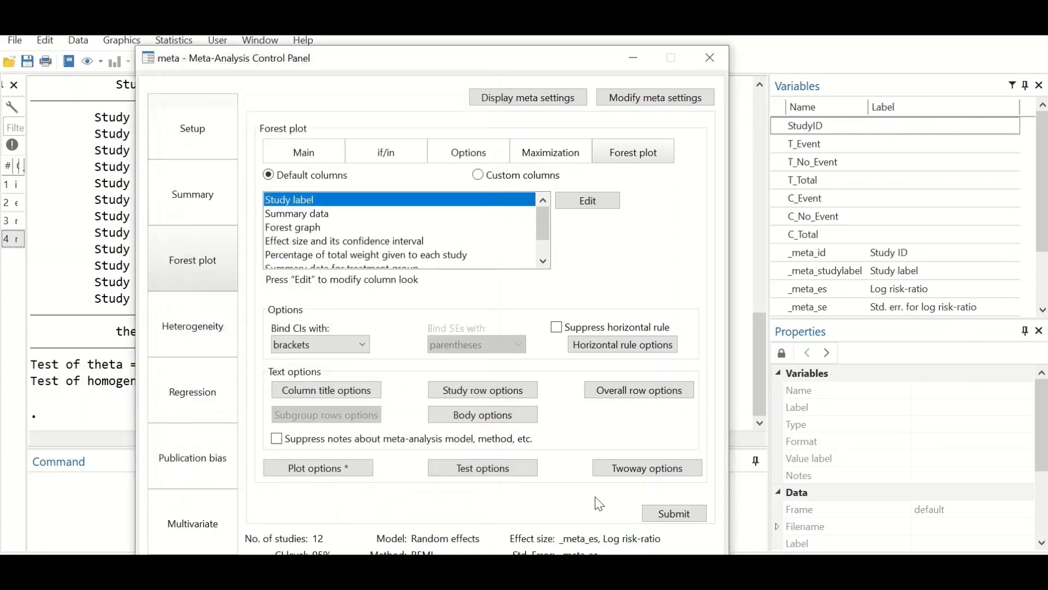
left_click(671, 516)
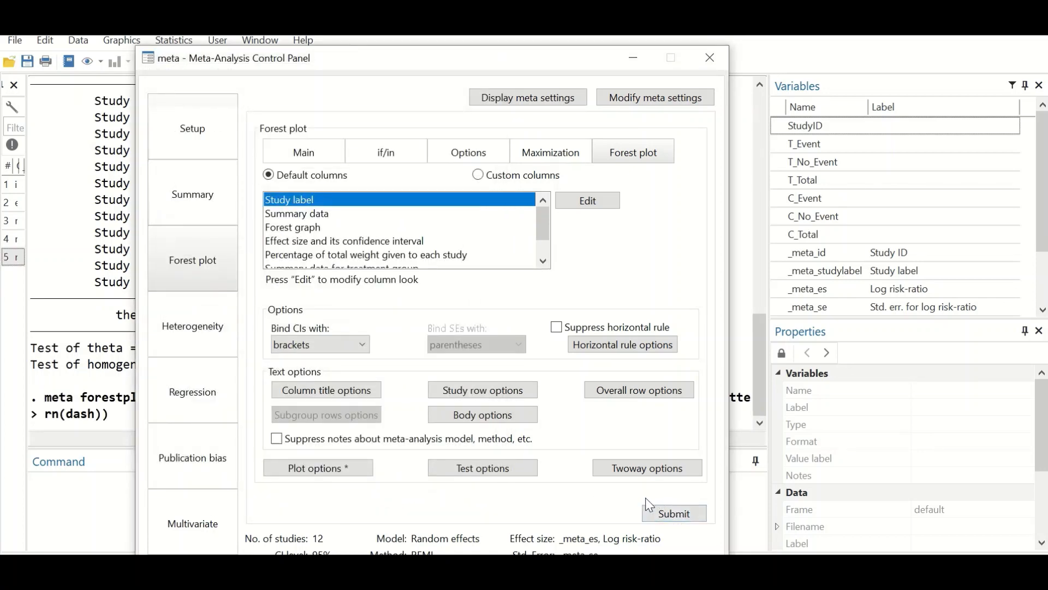
left_click(667, 516)
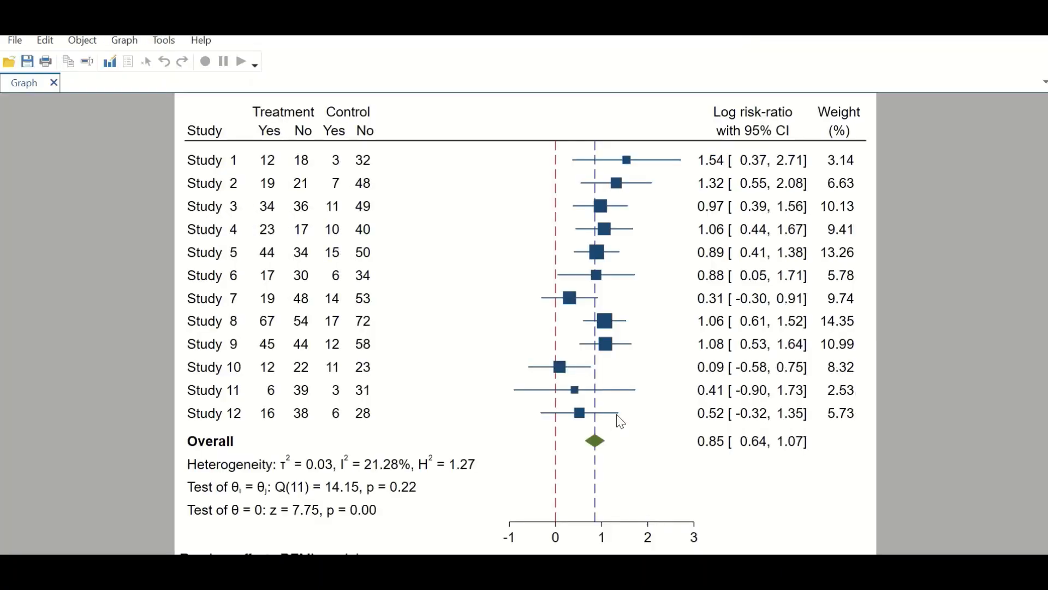
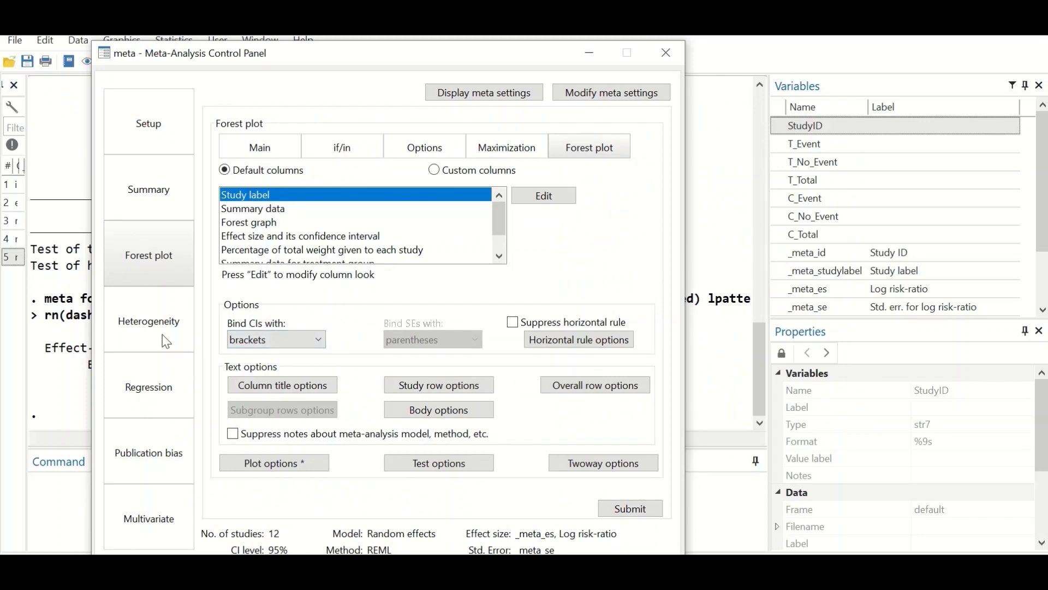
left_click(144, 333)
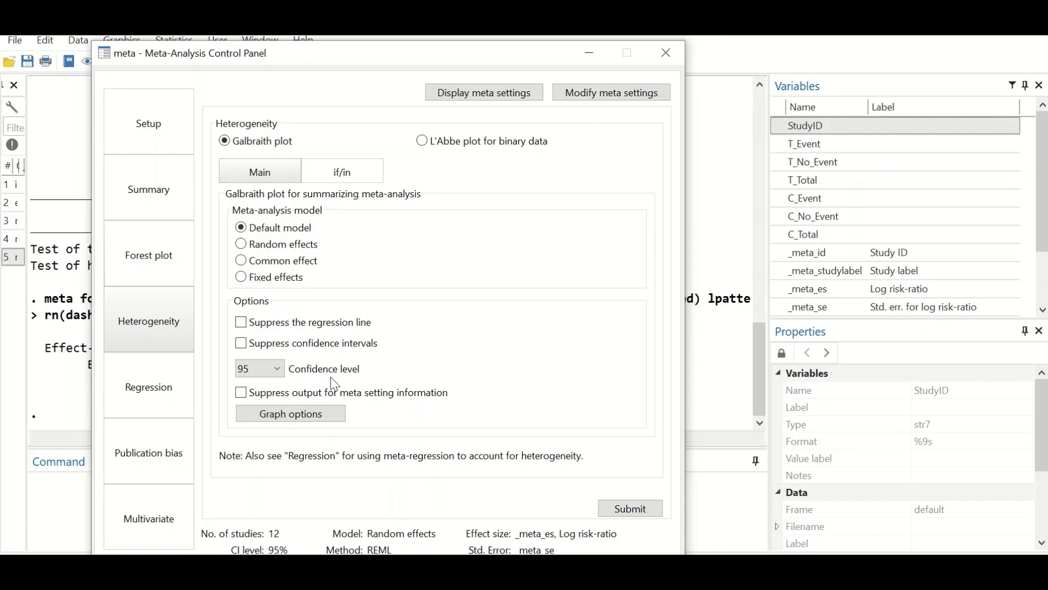
left_click(149, 387)
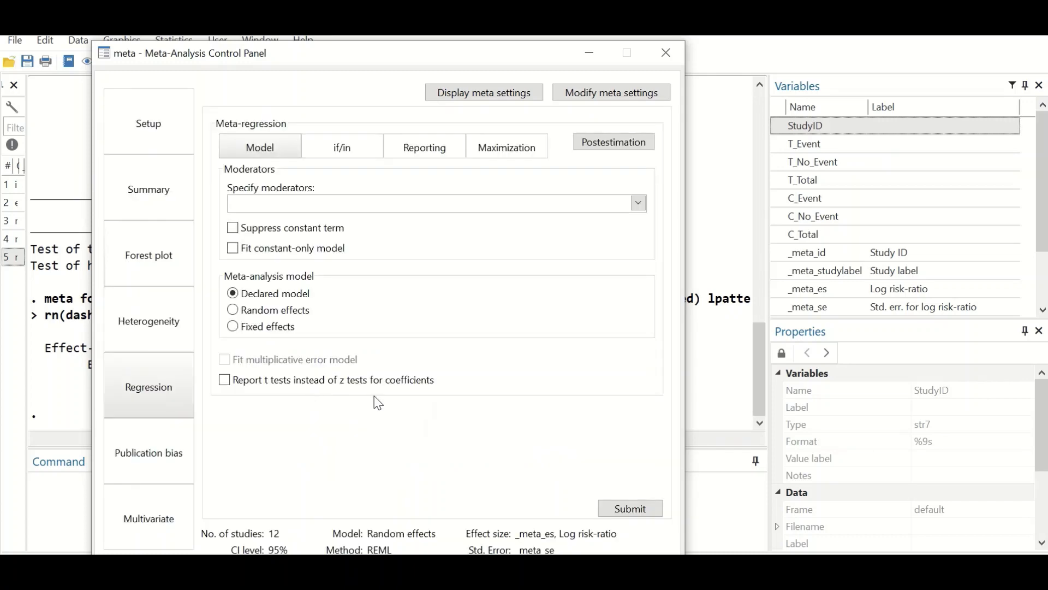
Step: Generate a standard funnel plot using random effects with restricted maximum-likelihood, keeping standard error on the y-axis, 95% confidence and default graph options
left_click(140, 463)
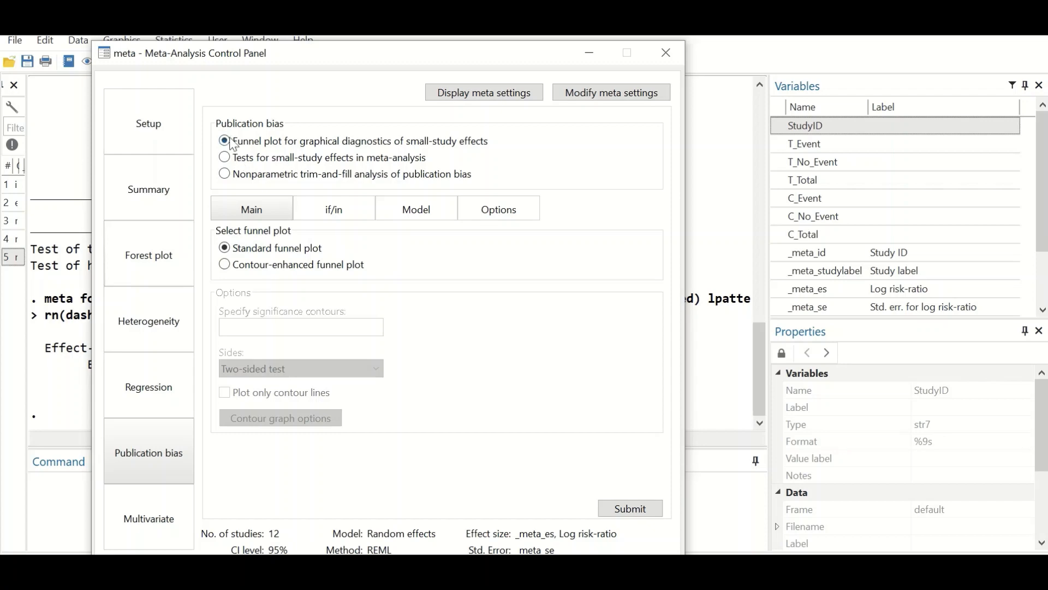
left_click(411, 216)
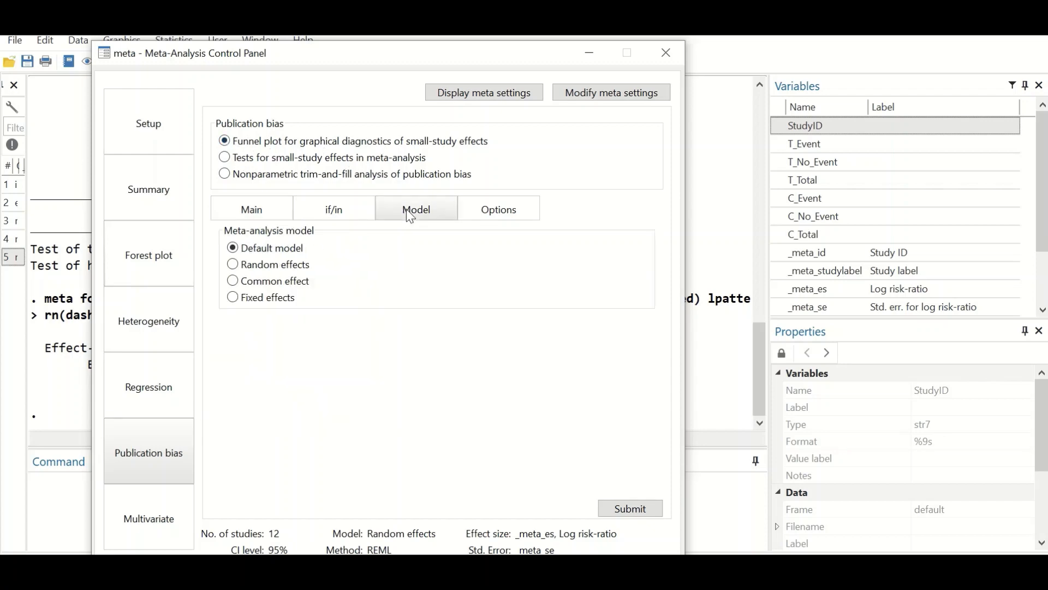
left_click(503, 217)
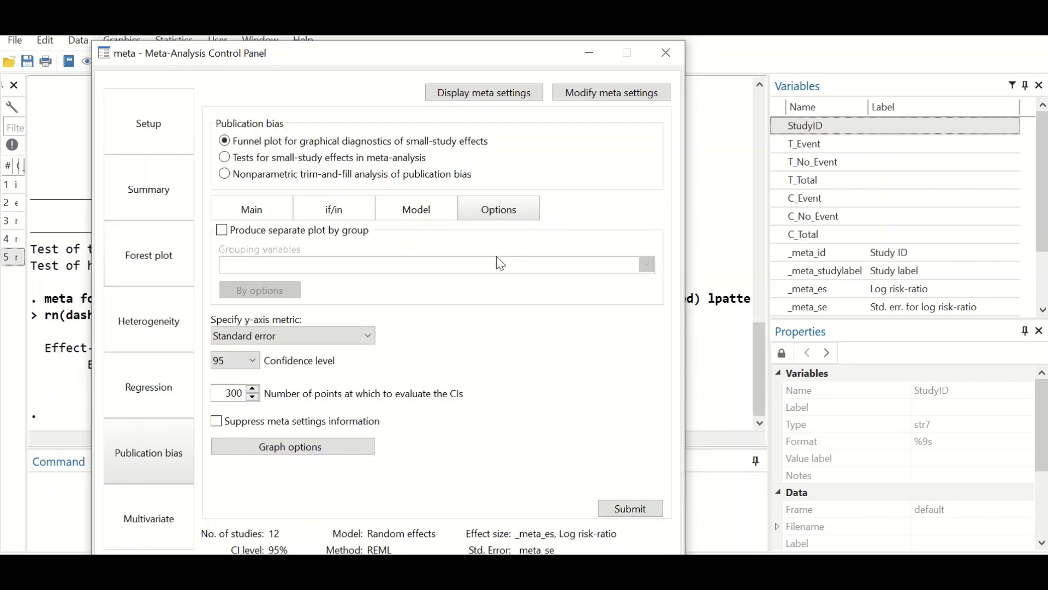
left_click(416, 208)
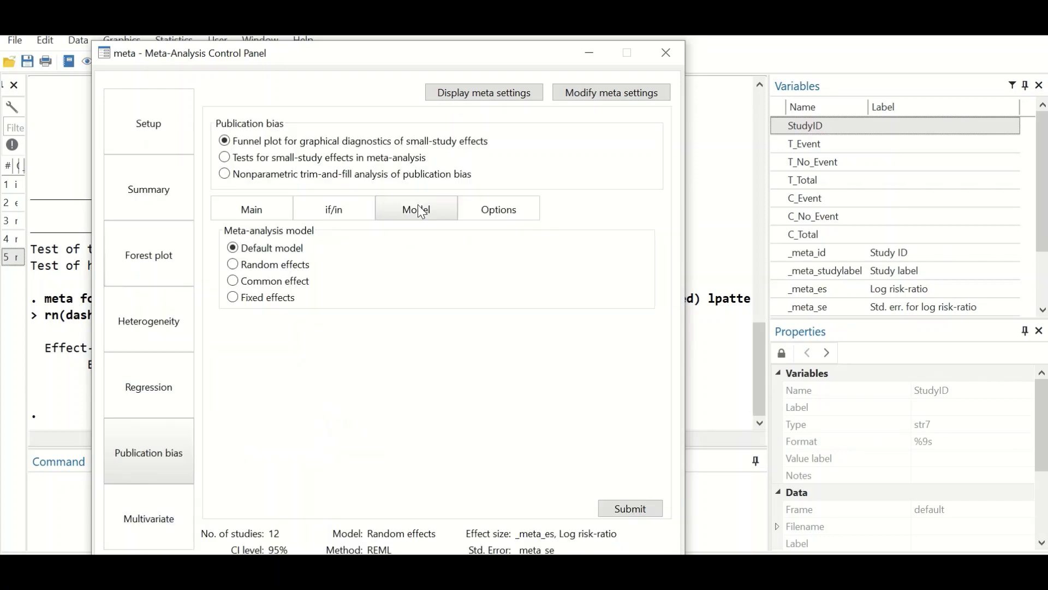
left_click(242, 267)
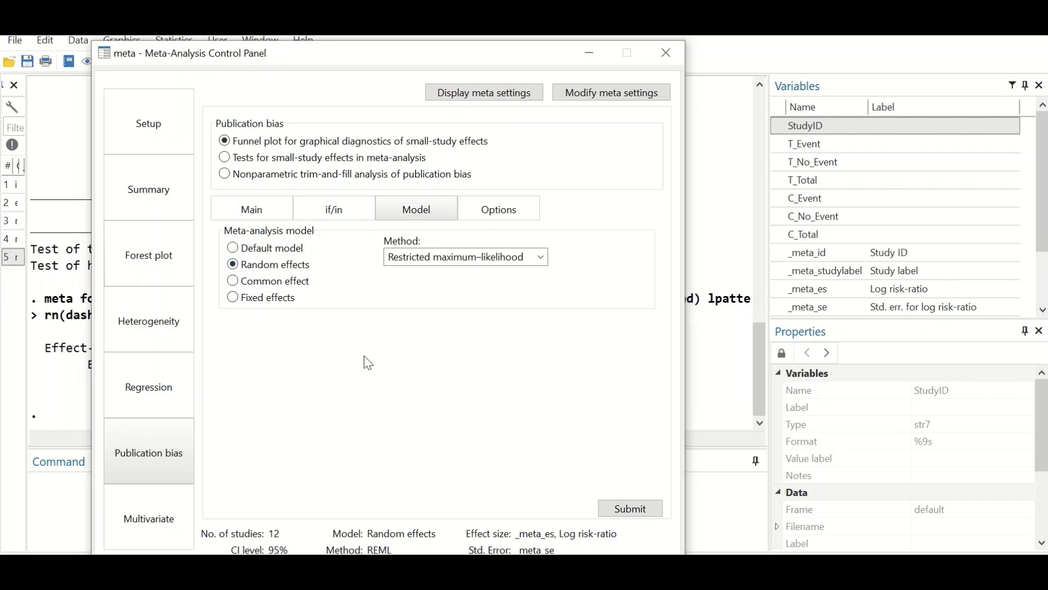
left_click(505, 219)
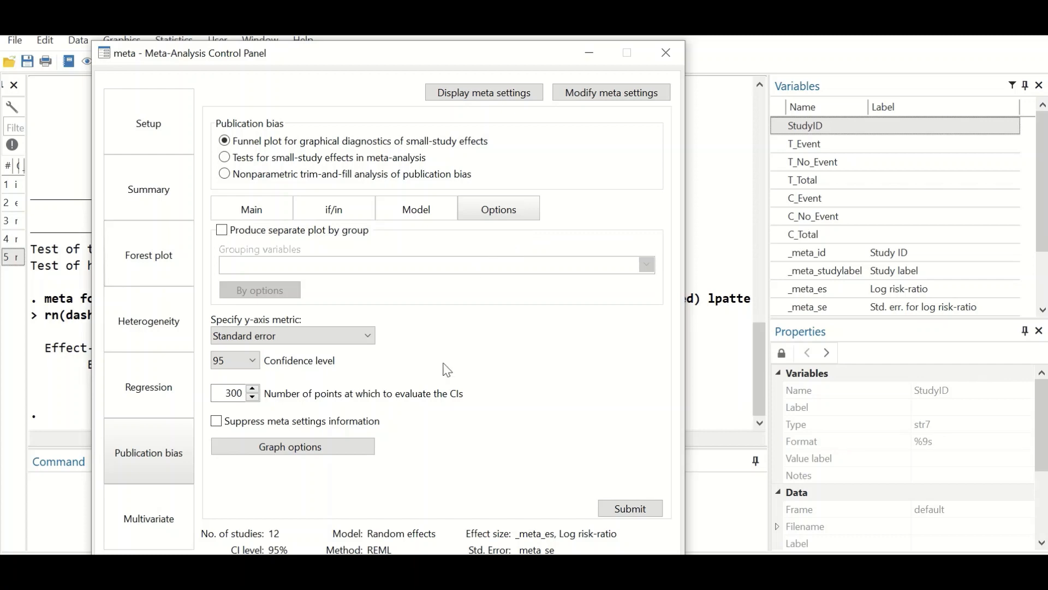
left_click(304, 445)
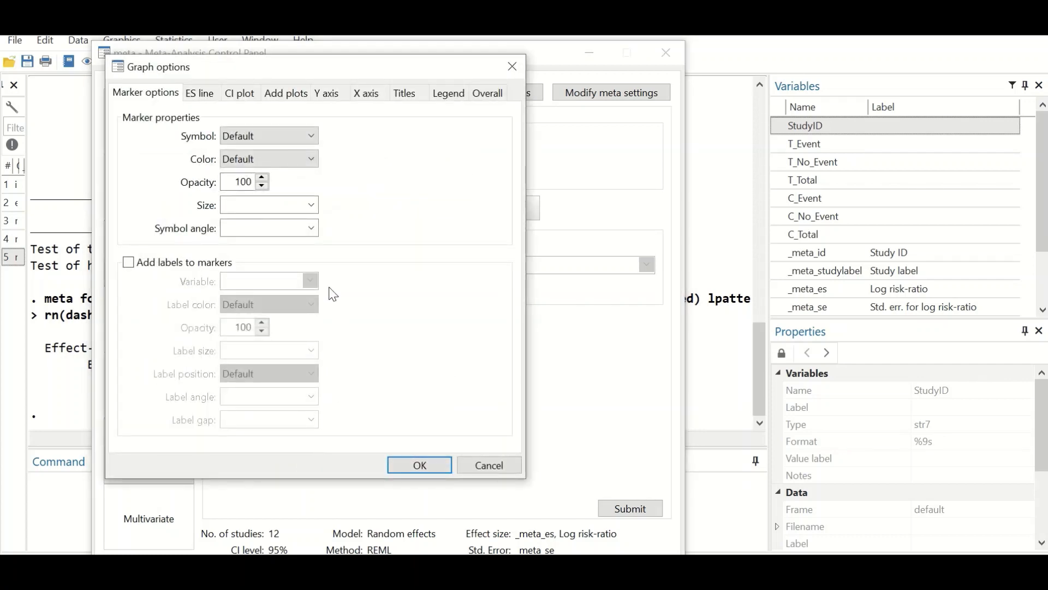
left_click(416, 464)
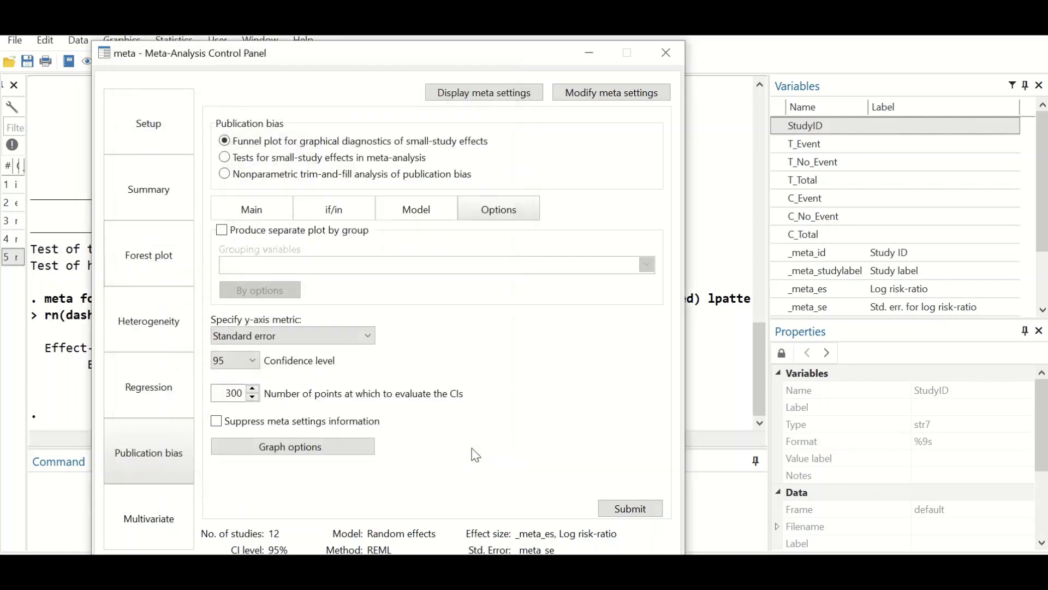
left_click(618, 515)
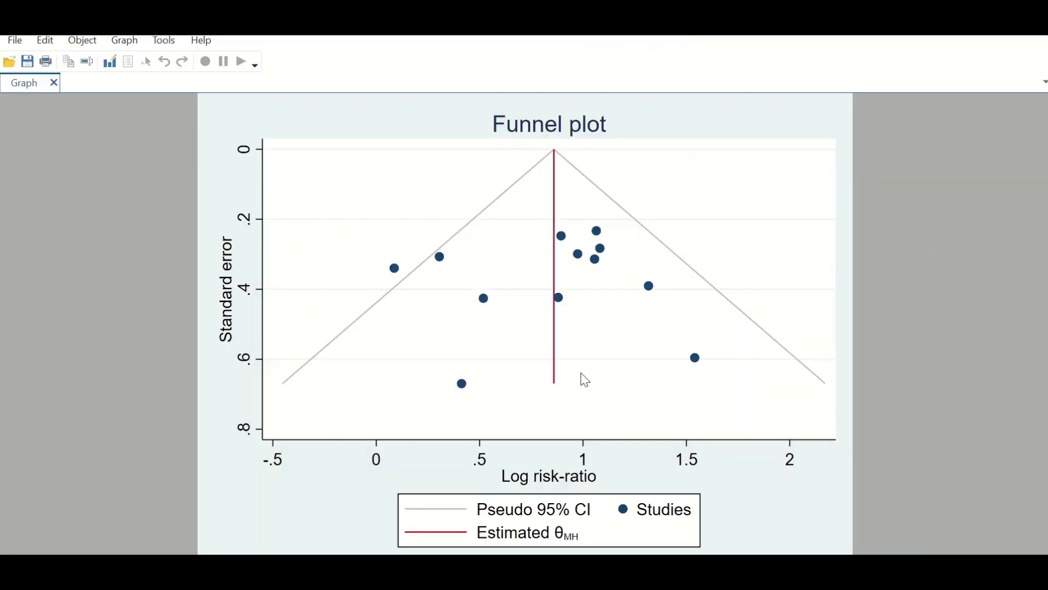
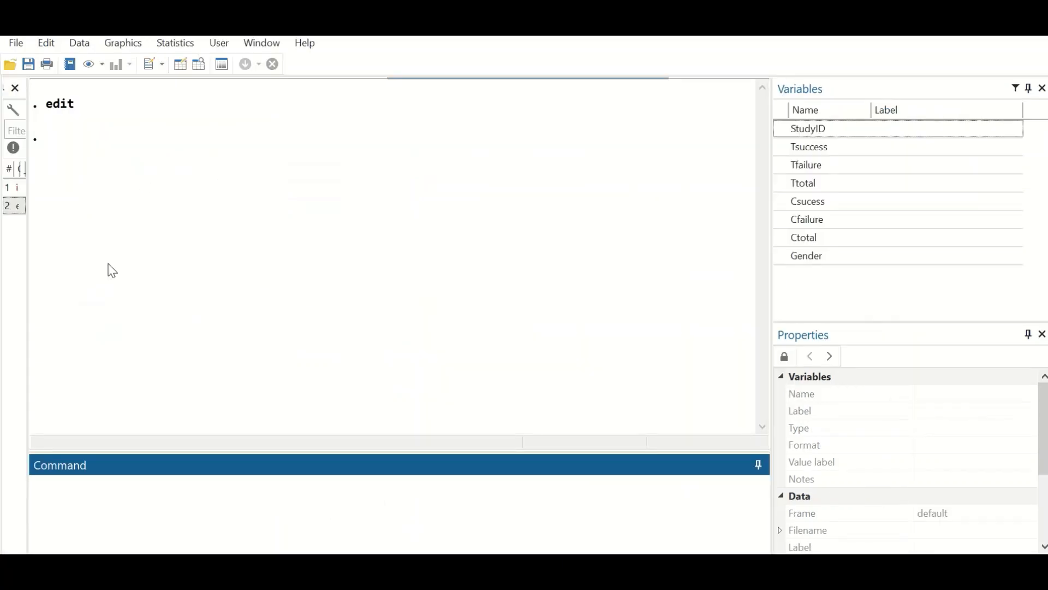
Step: Start a meta-analysis for the new dataset, reposition its control panel and declare effect sizes for a two-group comparison of binary outcomes
left_click(170, 44)
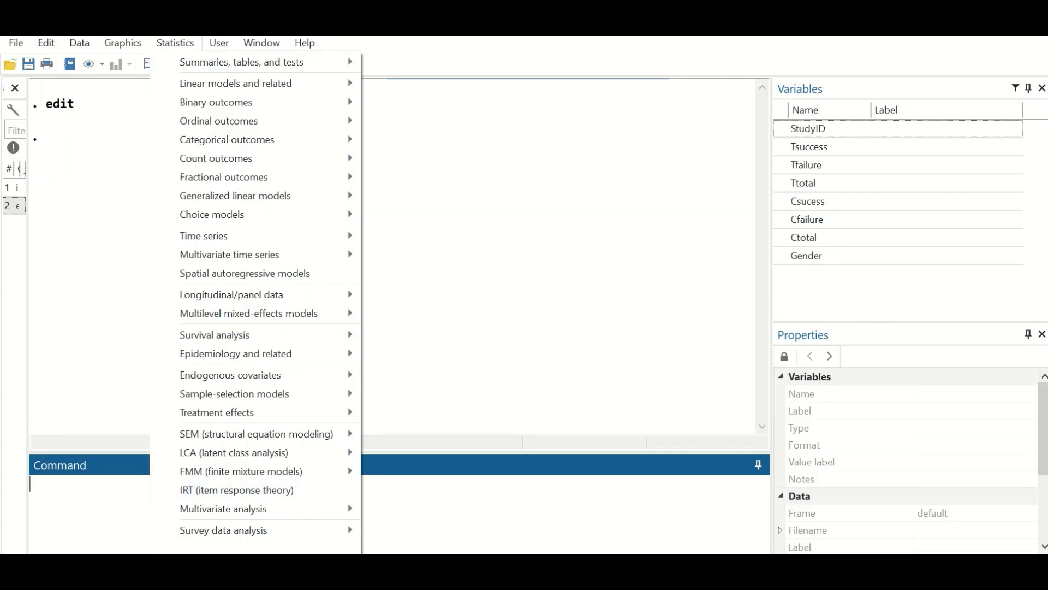
mouse_move(248, 558)
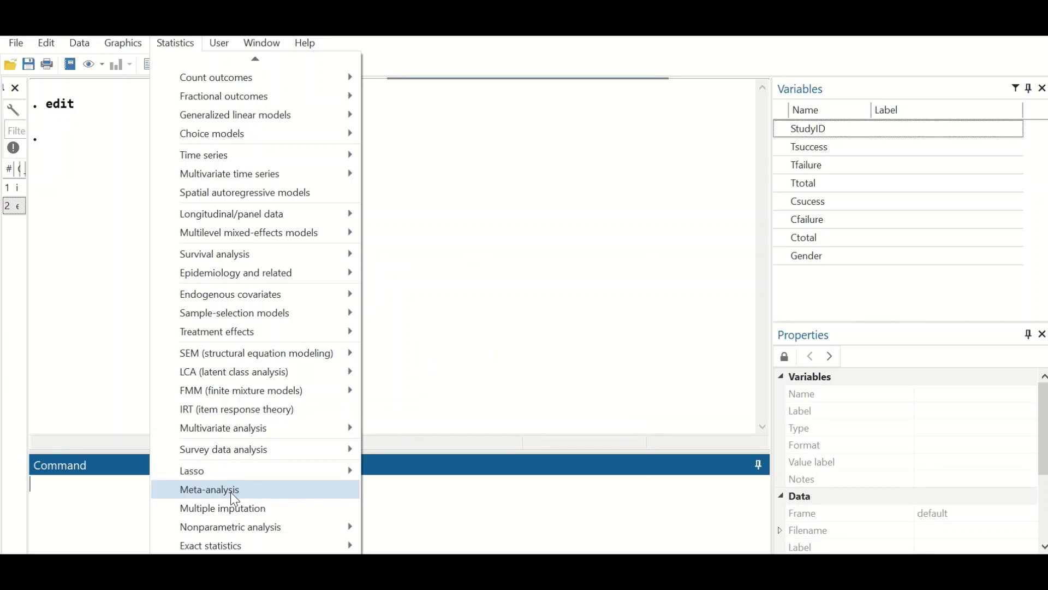
left_click(234, 490)
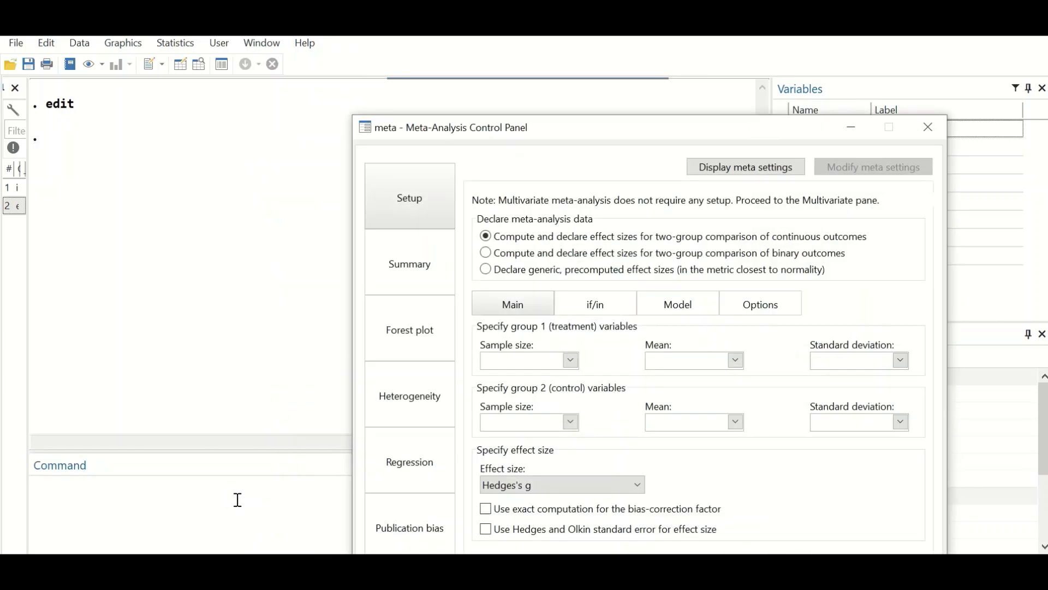
left_click_drag(672, 124, 437, 66)
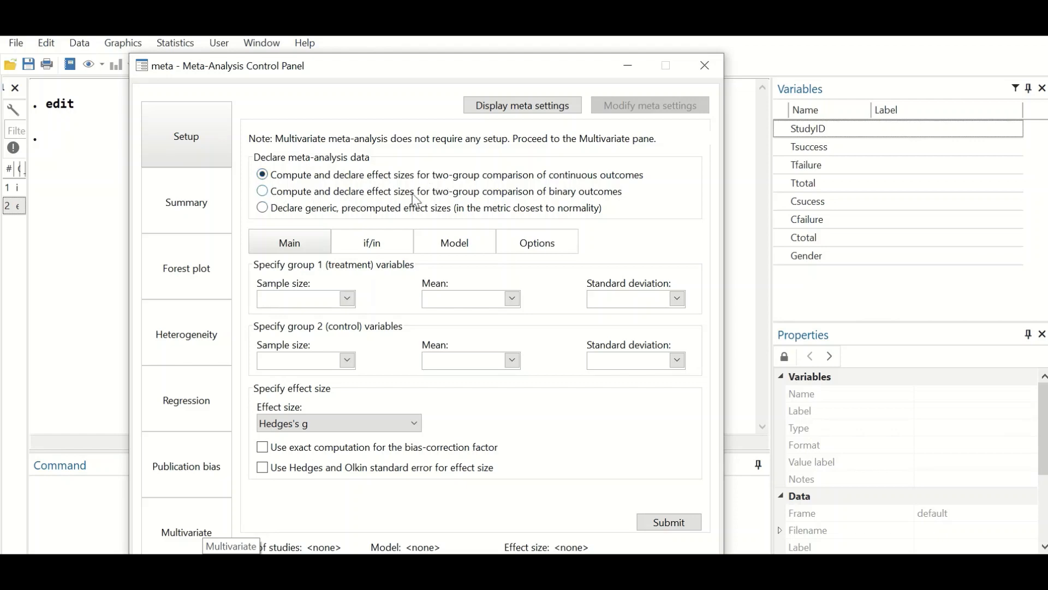
left_click(264, 193)
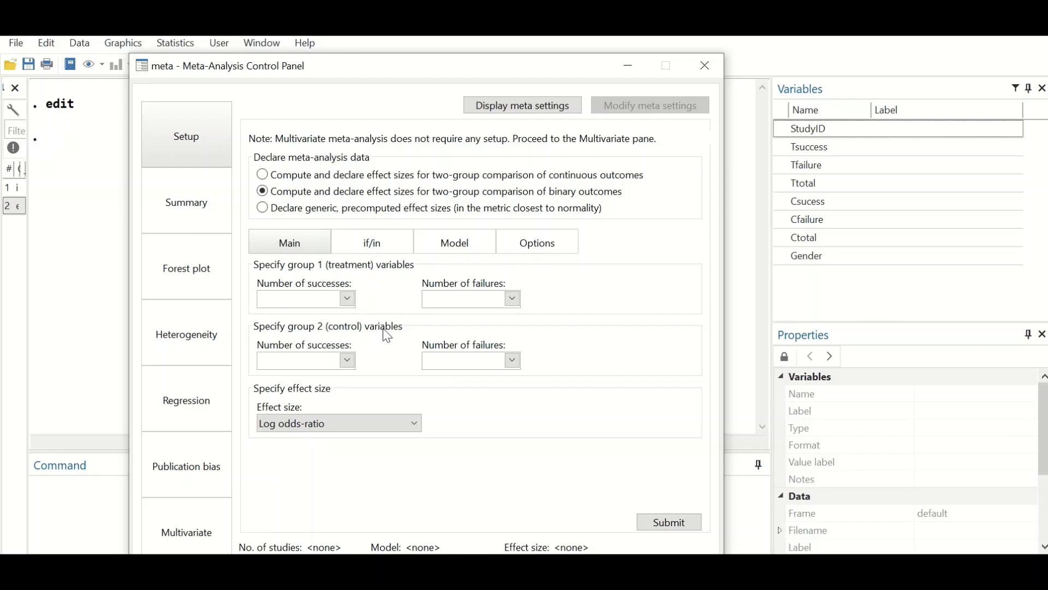
Step: Specify the group 1 (treatment) variables with Tsuccess as number of successes and Tfailure as number of failures
left_click(347, 300)
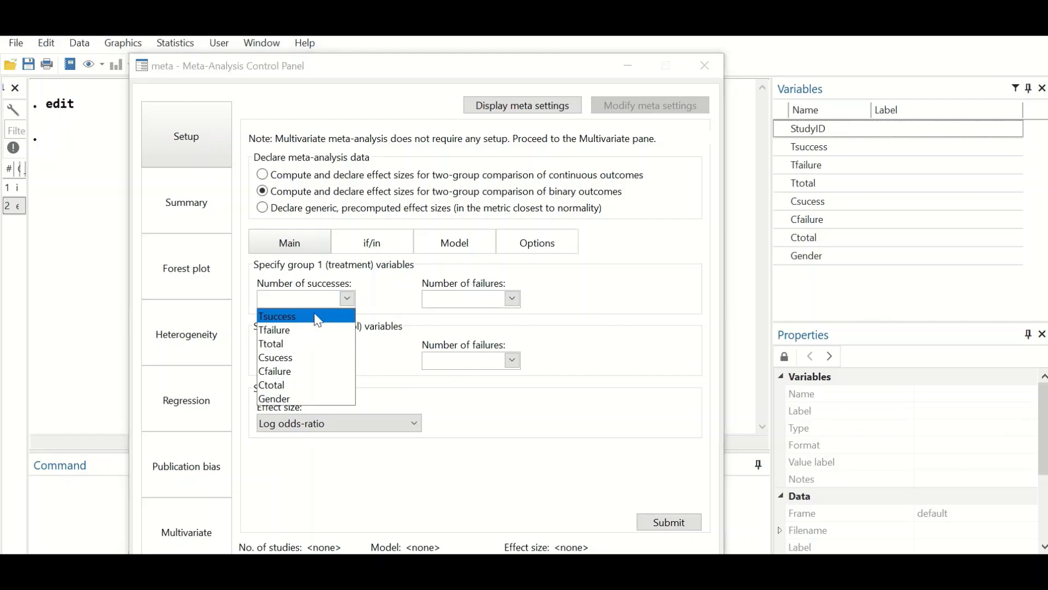
left_click(299, 316)
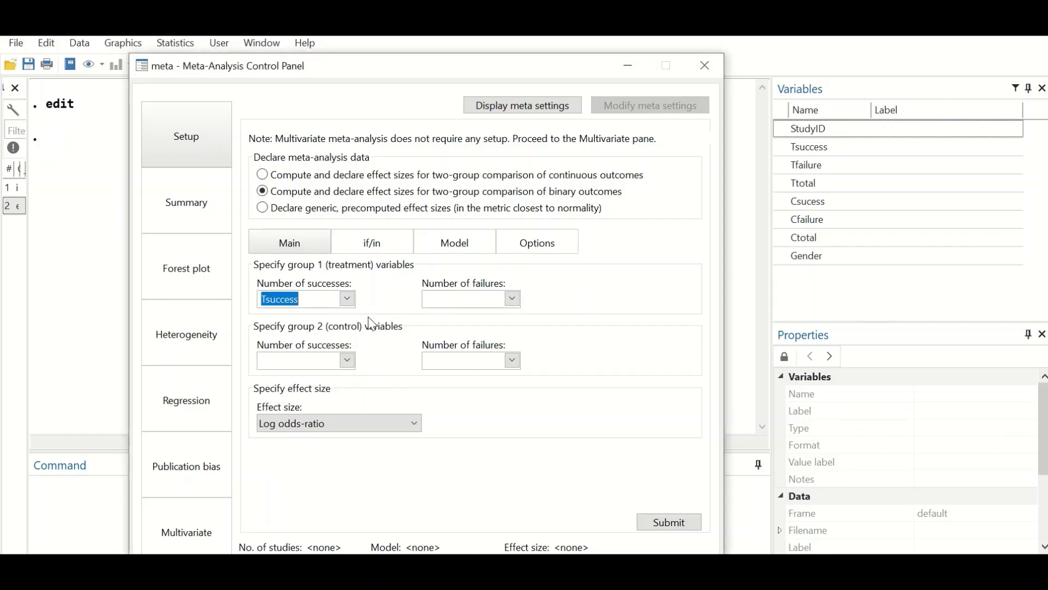
left_click(512, 300)
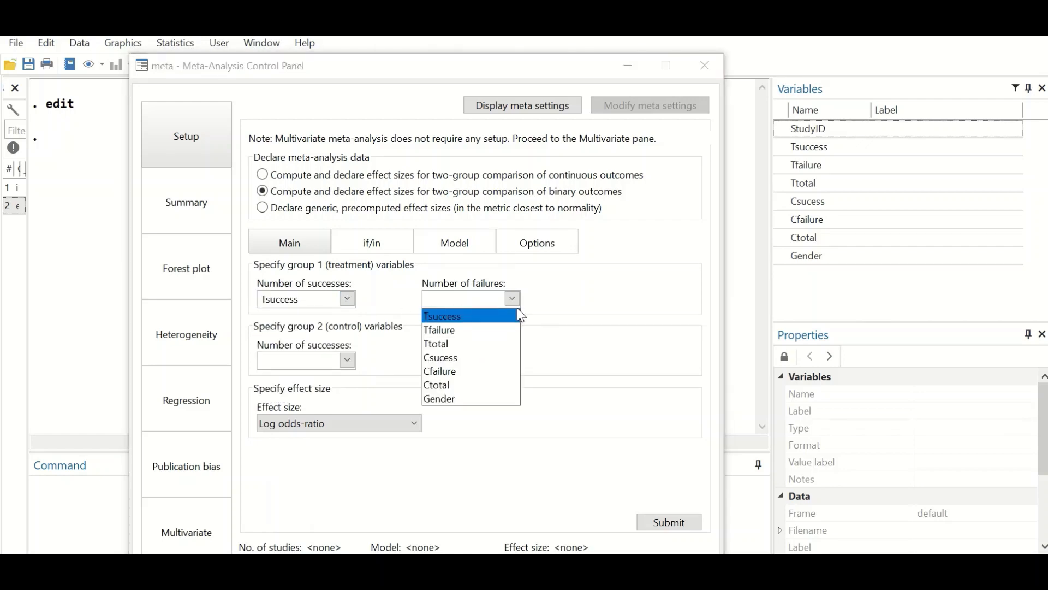
left_click(464, 330)
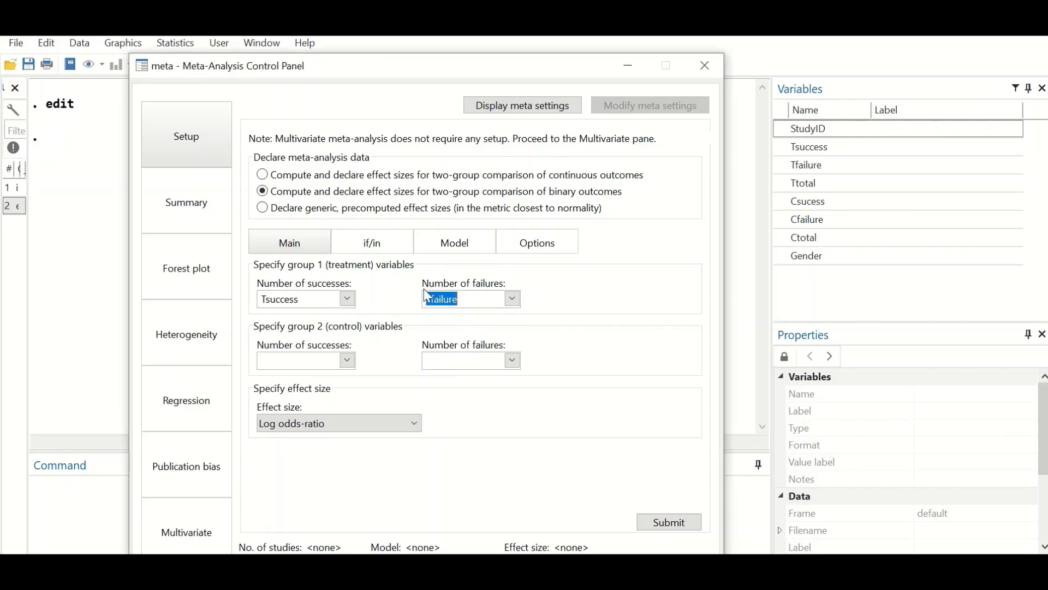
Step: Specify the group 2 (control) variables with Csucess as number of successes and Cfailure as number of failures
left_click(348, 362)
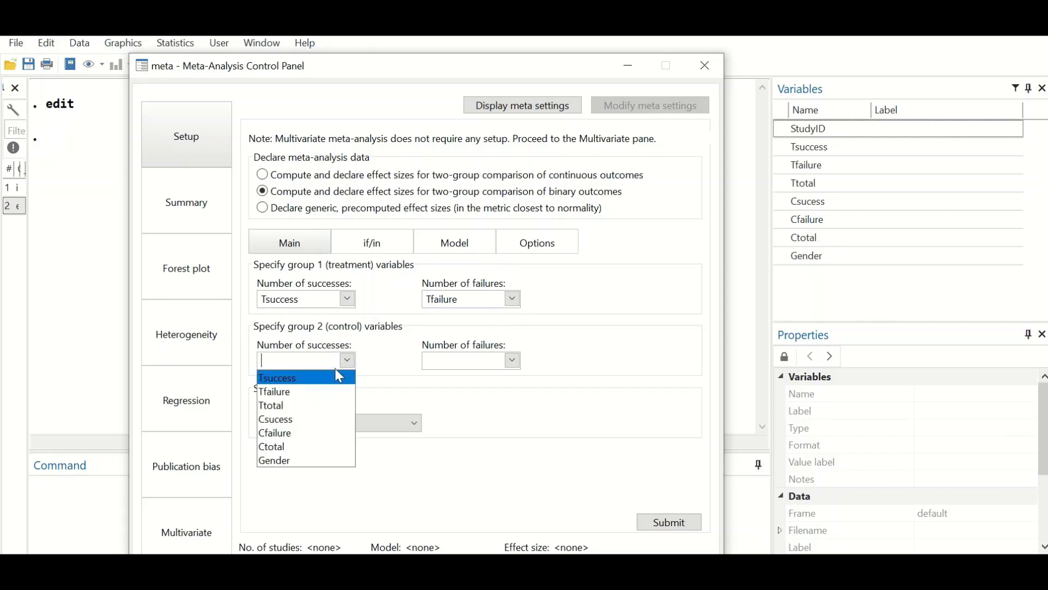
left_click(289, 420)
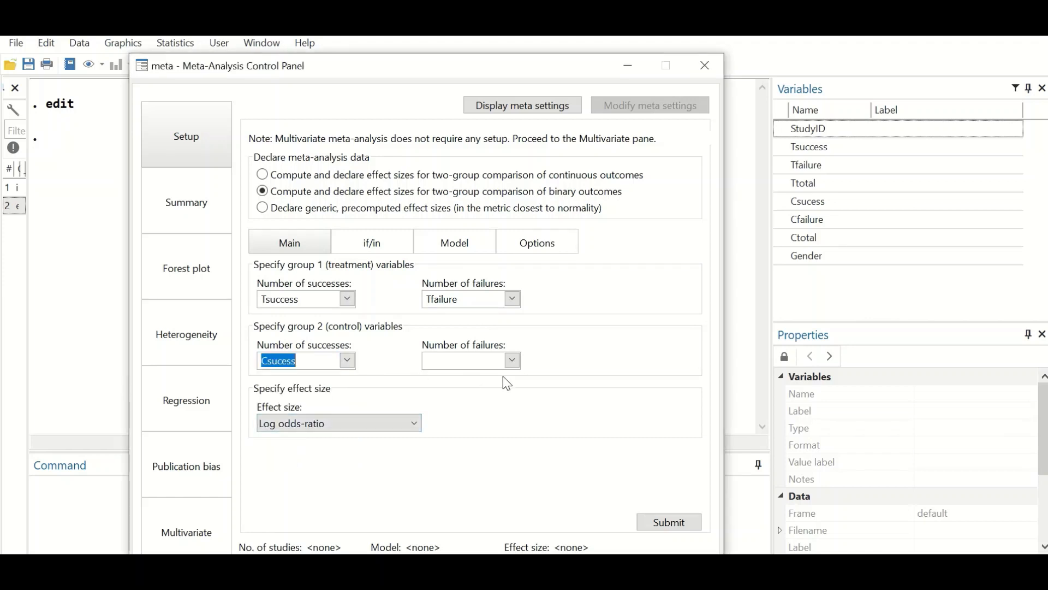
left_click(514, 364)
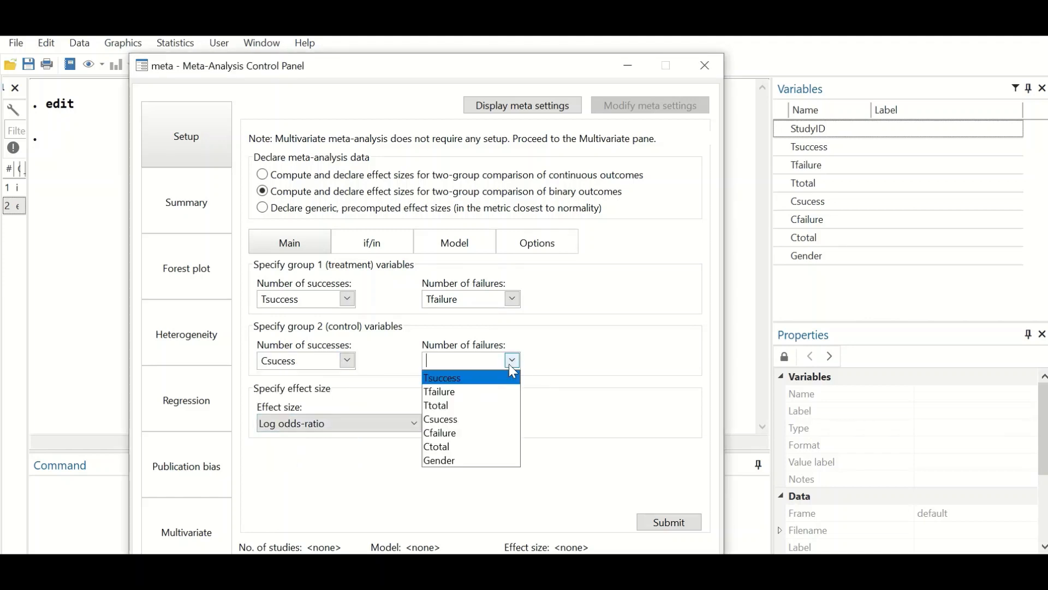
left_click(436, 433)
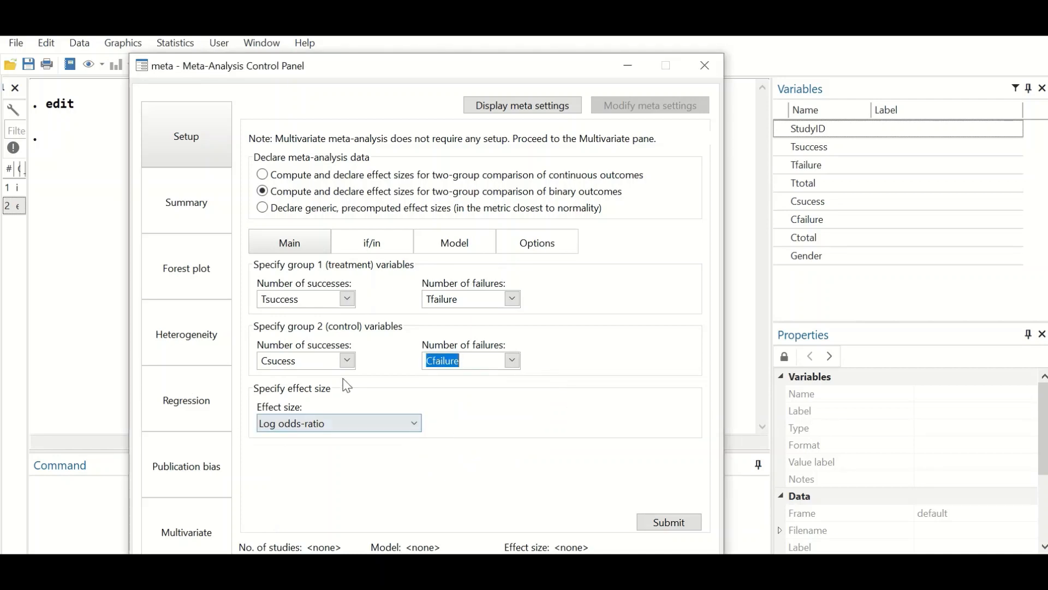
Step: Set the effect size to Log risk-ratio and keep the random-effects model with the restricted maximum-likelihood method
left_click(413, 424)
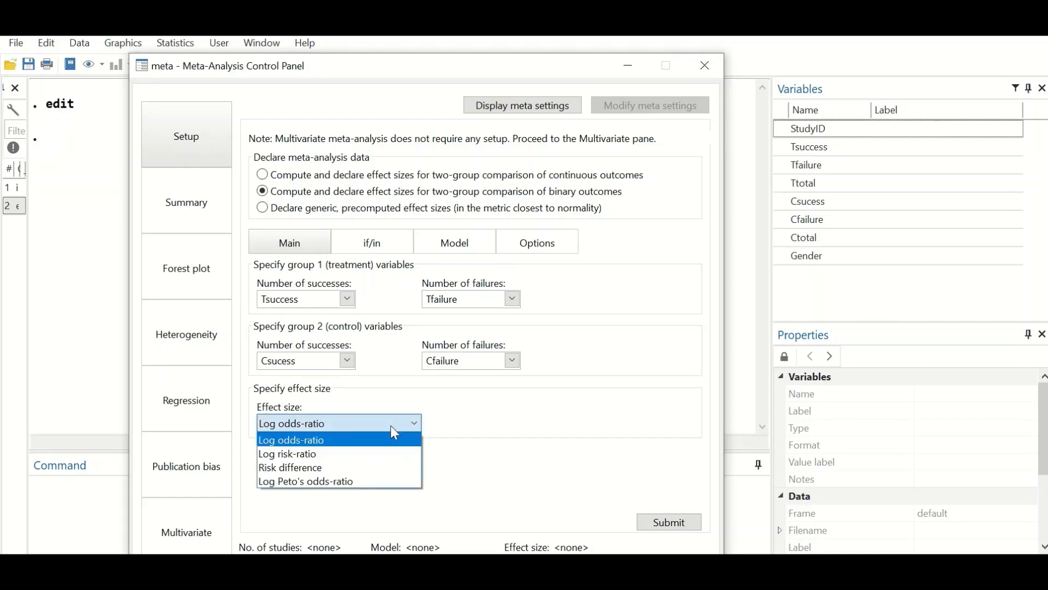
left_click(328, 457)
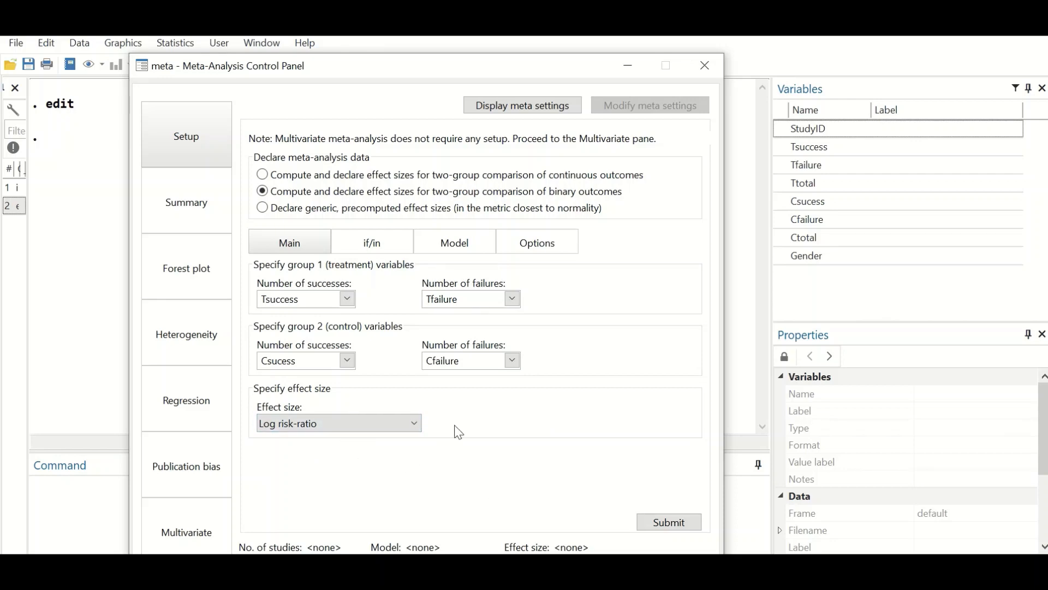
left_click(459, 251)
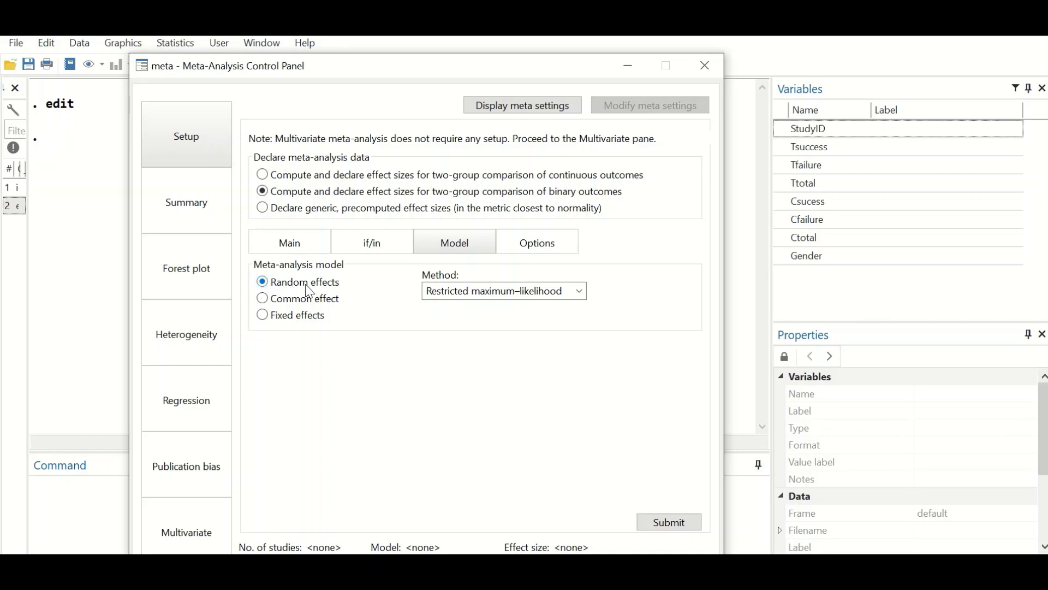
left_click(579, 294)
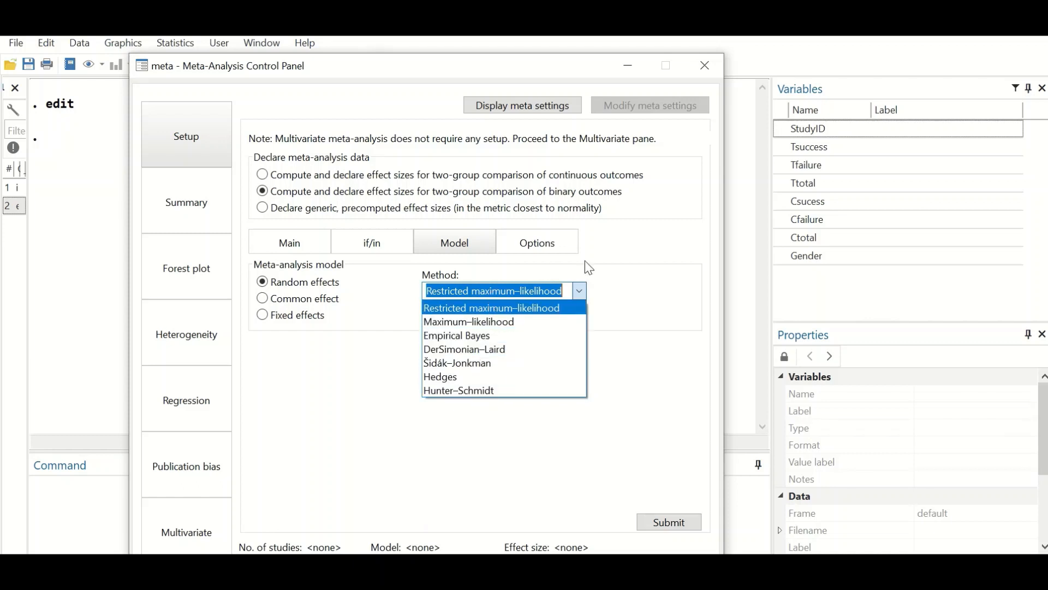
left_click(610, 257)
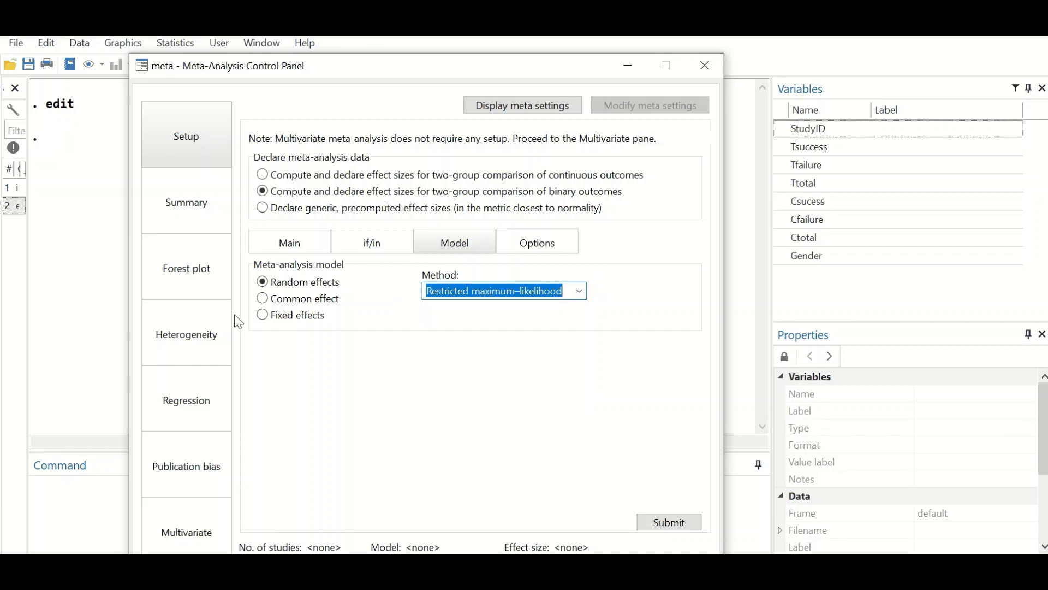
Step: Use StudyID as the study label and enter RR as the effect-size label, keeping the 95% confidence level
left_click(544, 250)
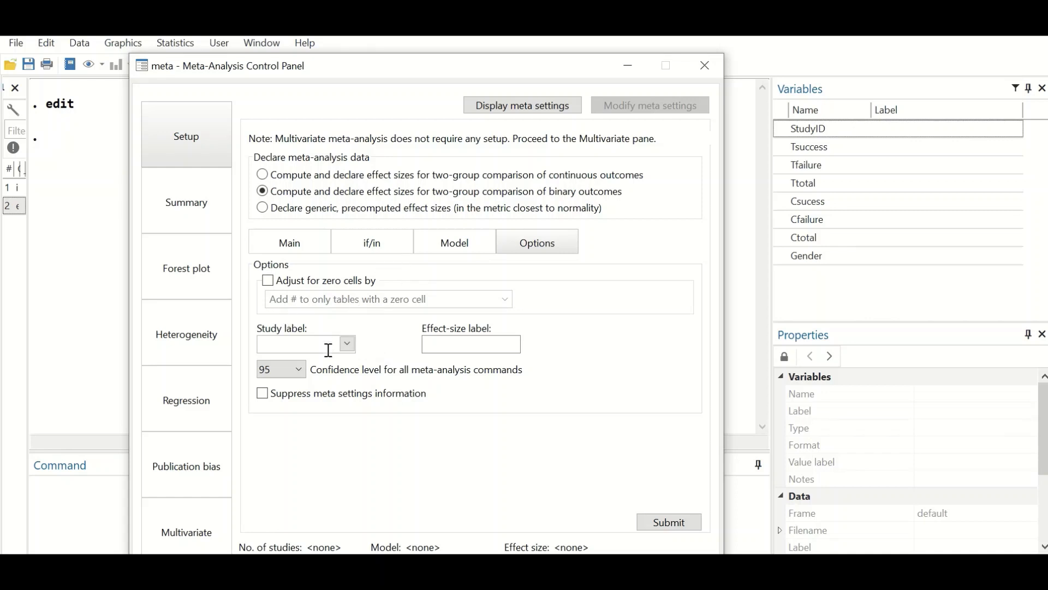
left_click(348, 345)
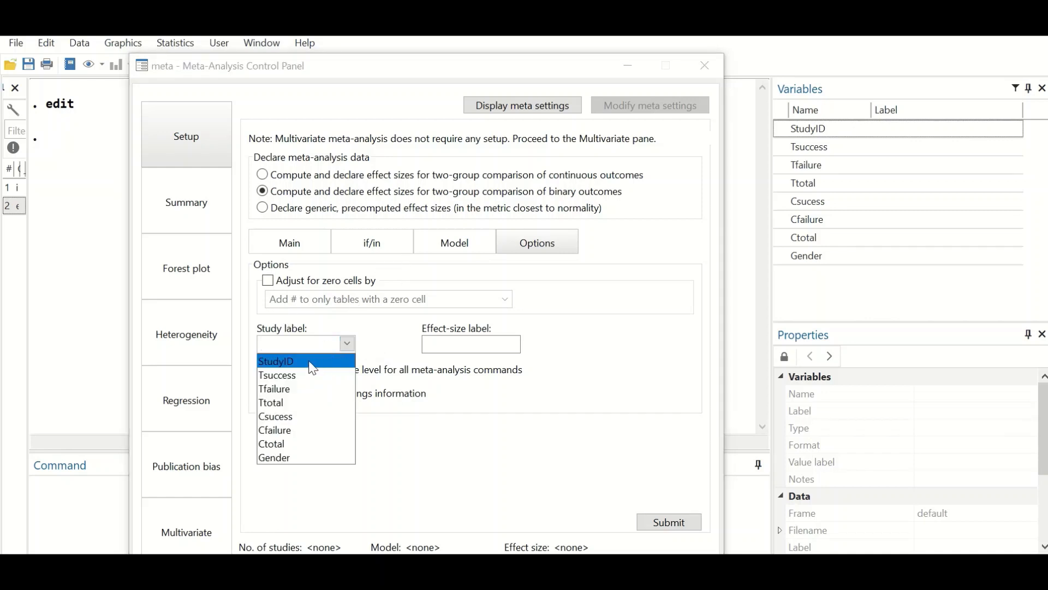
left_click(312, 367)
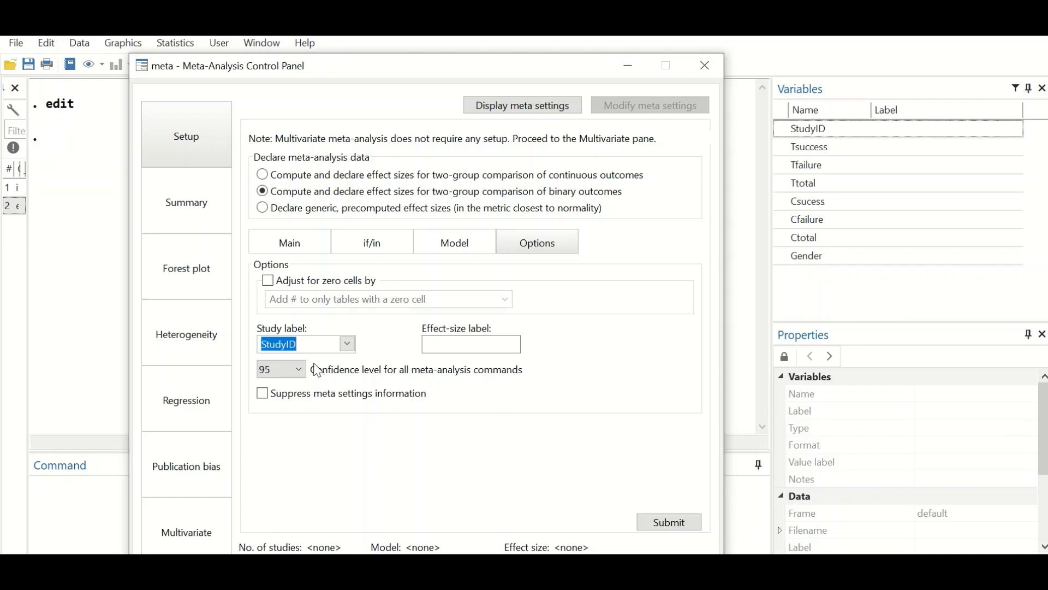
left_click(494, 347)
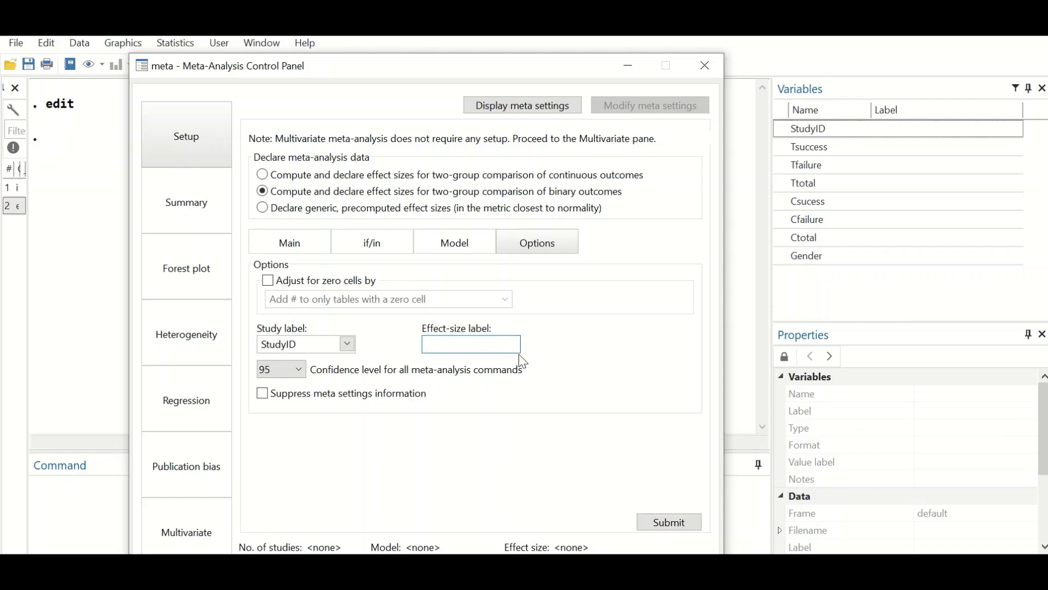
type("RR")
Step: Recheck the model and group variables, submit the setup, and review the meta-analysis setting information in the results
left_click(462, 240)
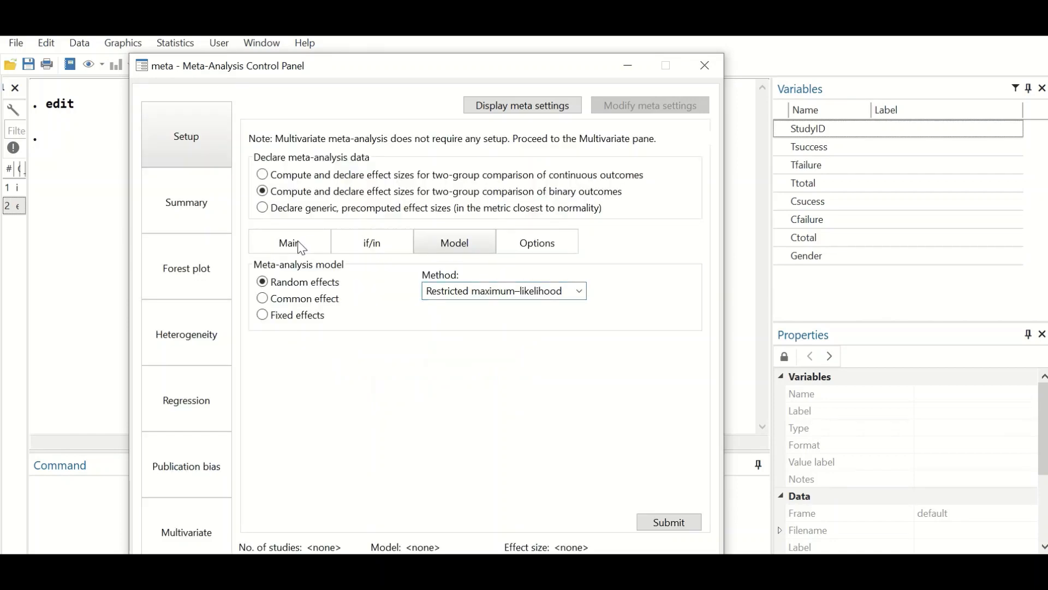
left_click(301, 247)
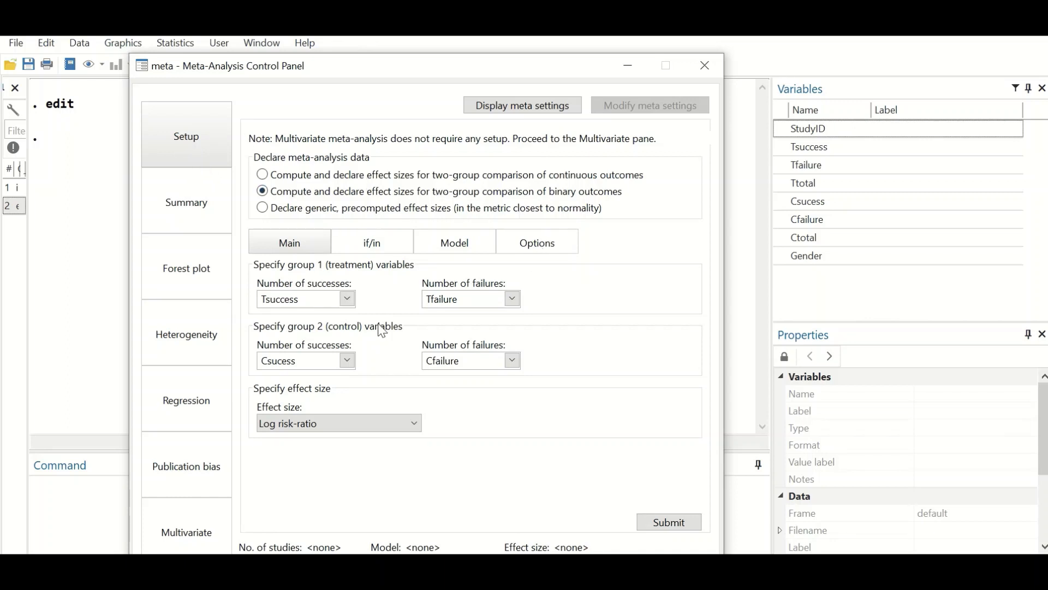
left_click(671, 525)
left_click_drag(391, 66, 1027, 82)
scroll(440, 198, "up", 3)
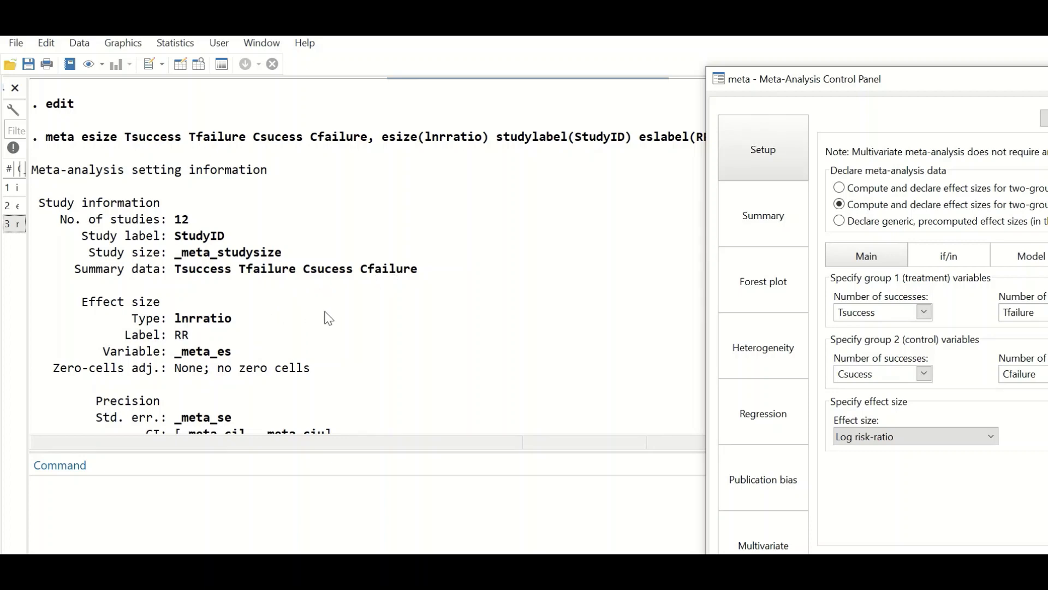
scroll(328, 318, "down", 1)
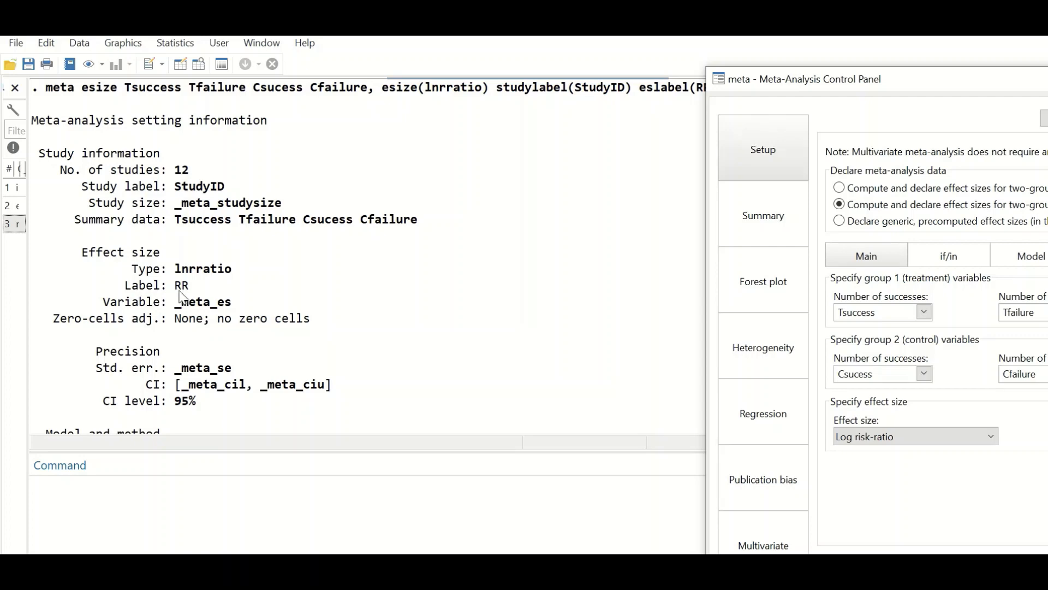
scroll(242, 306, "down", 1)
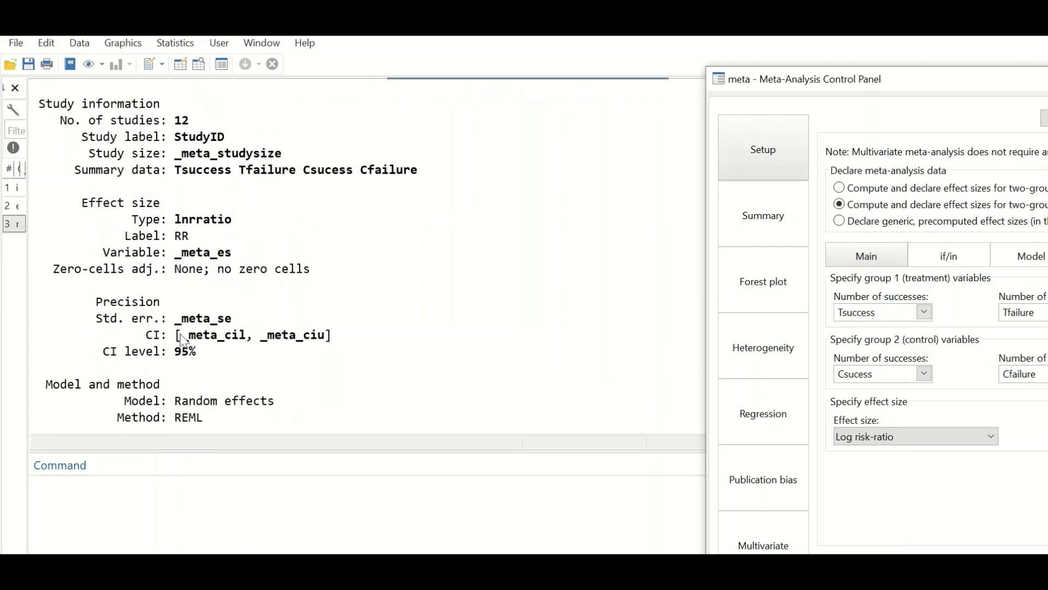
scroll(182, 338, "down", 1)
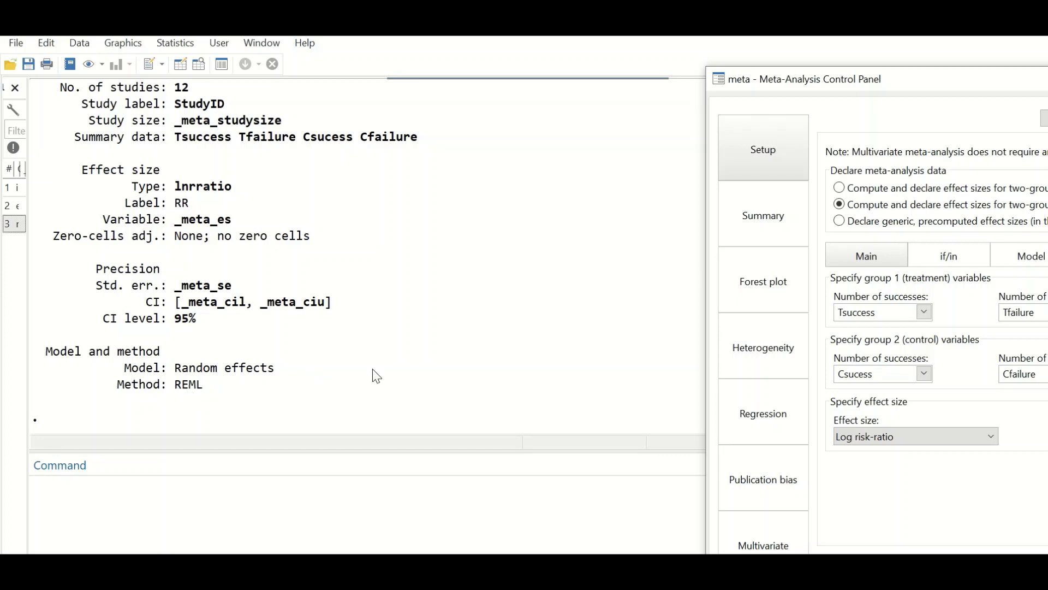
Step: Set up a summary with random effects and restricted maximum-likelihood, enabling subgroup meta-analysis on the Gender variable
left_click_drag(924, 87, 345, 82)
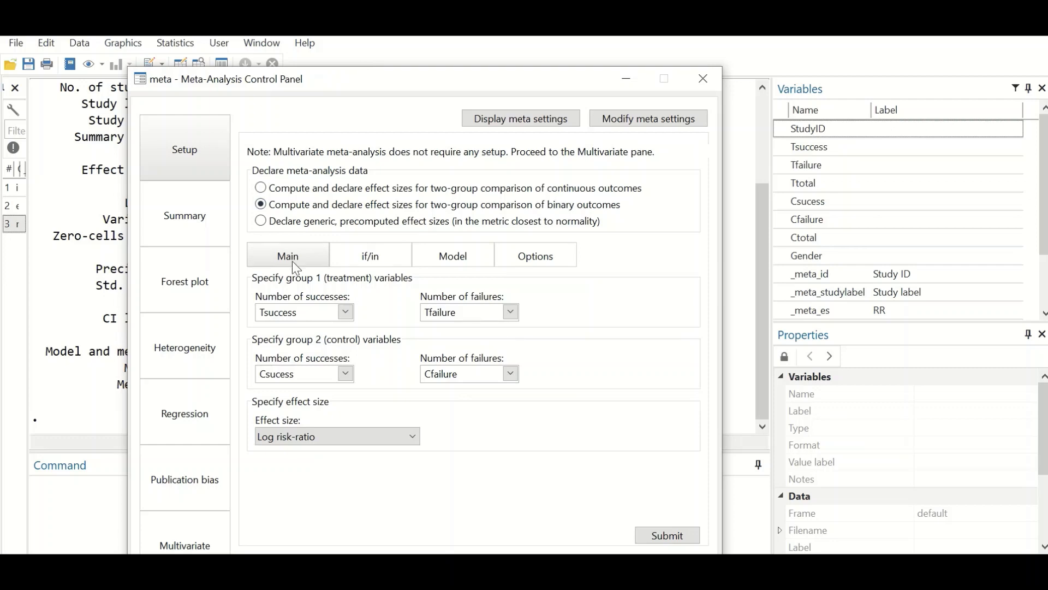
left_click(189, 221)
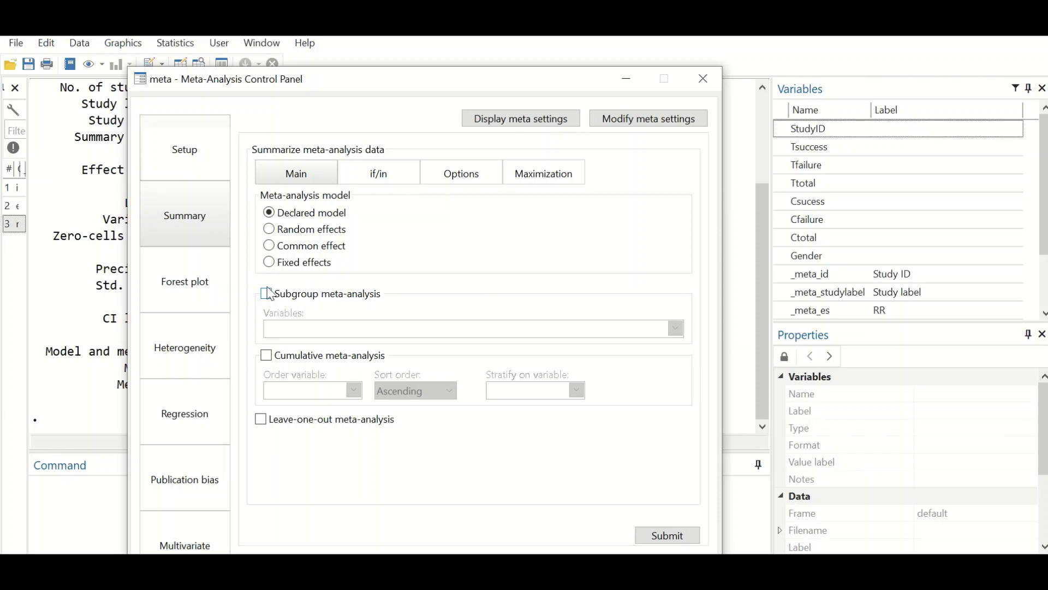
left_click(292, 232)
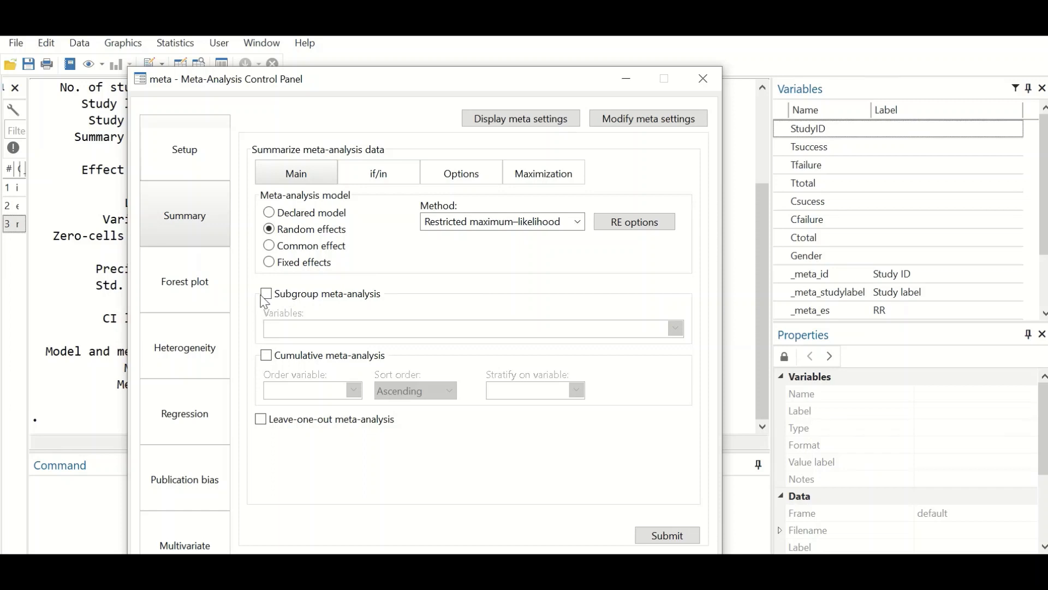
left_click(266, 294)
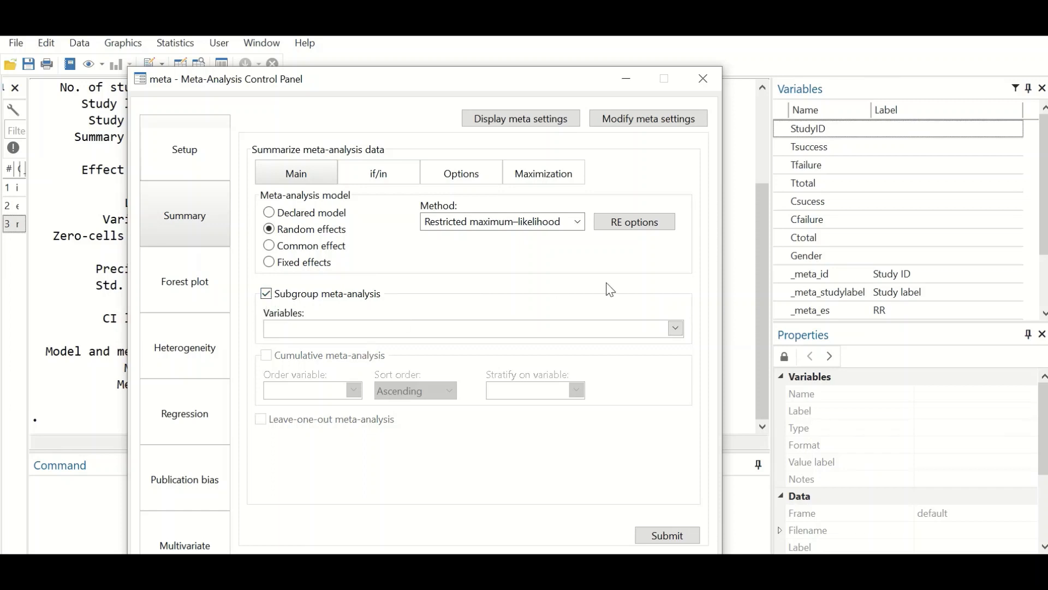
left_click(676, 327)
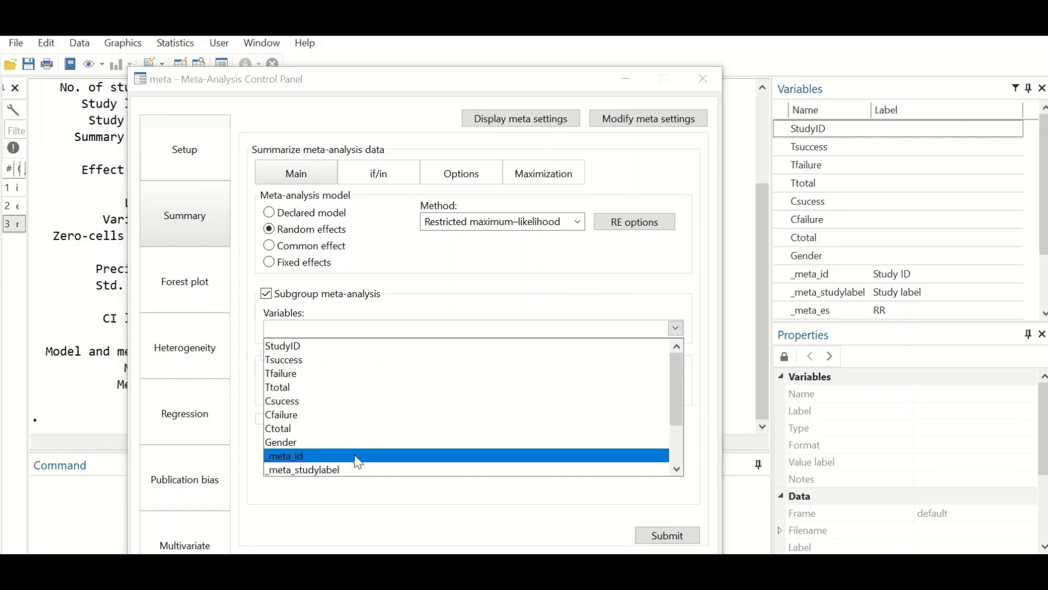
left_click(343, 443)
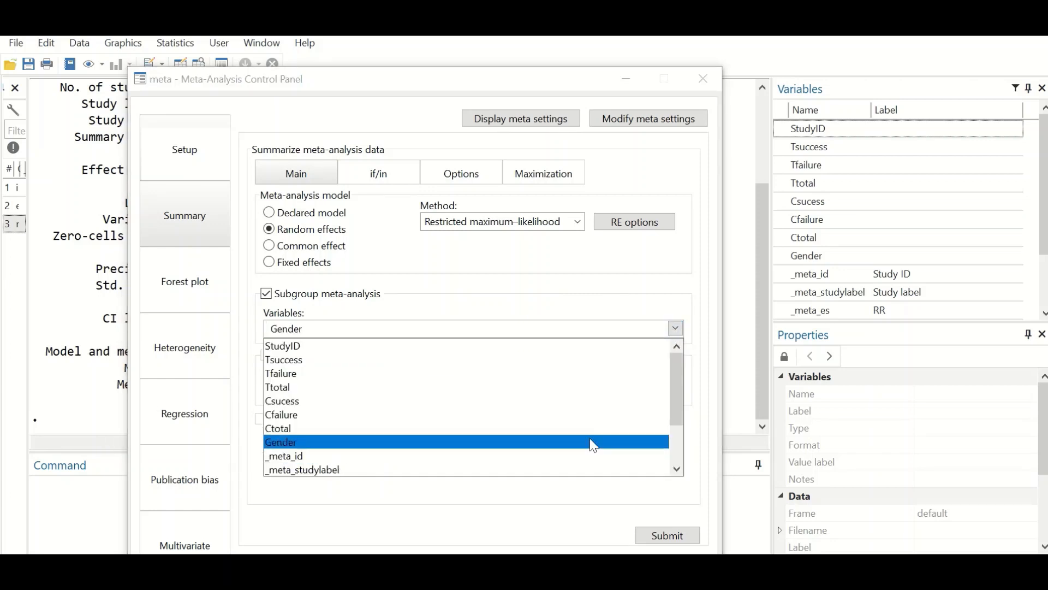
left_click(613, 289)
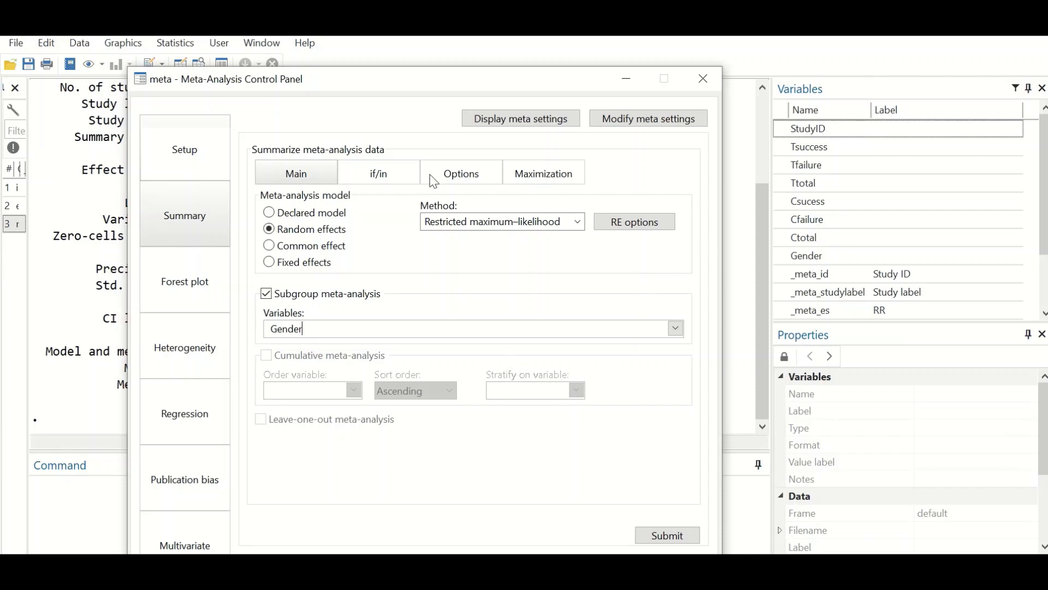
Step: Check the reporting and maximization settings, keep their defaults, and run the subgroup summary
left_click(468, 174)
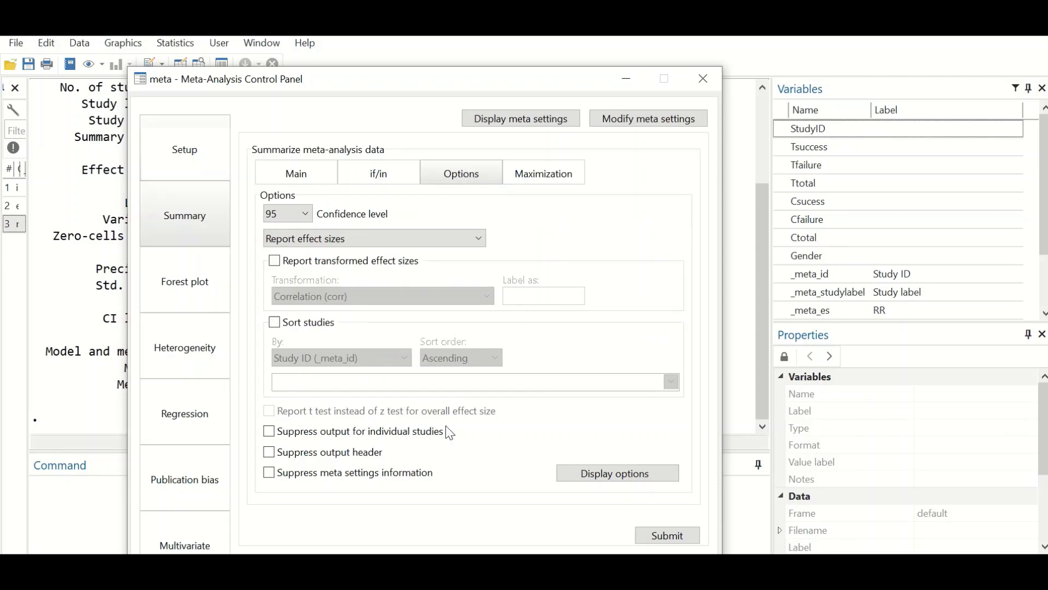
left_click(564, 171)
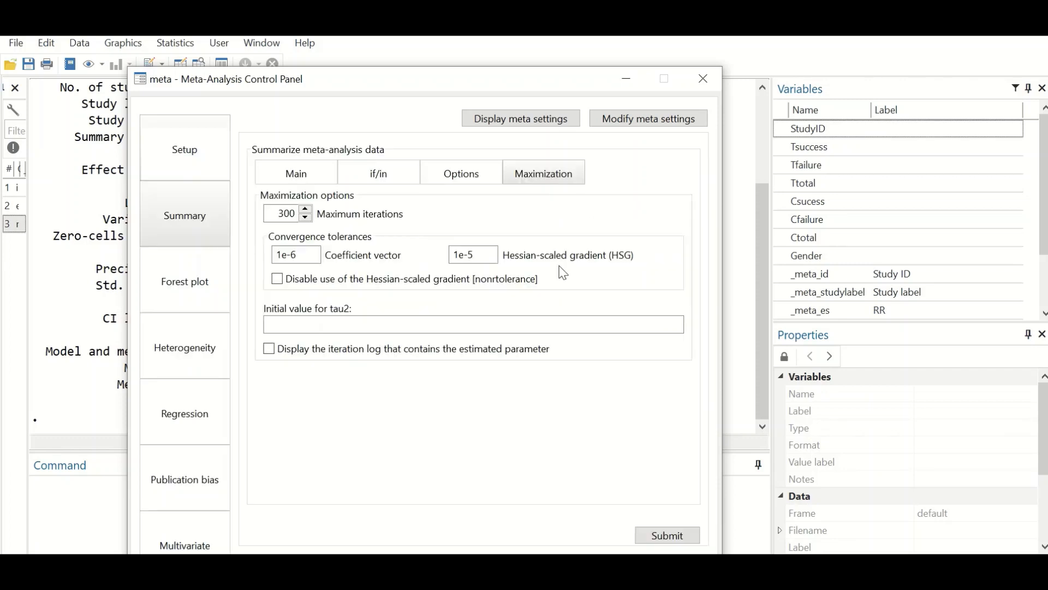
left_click(282, 174)
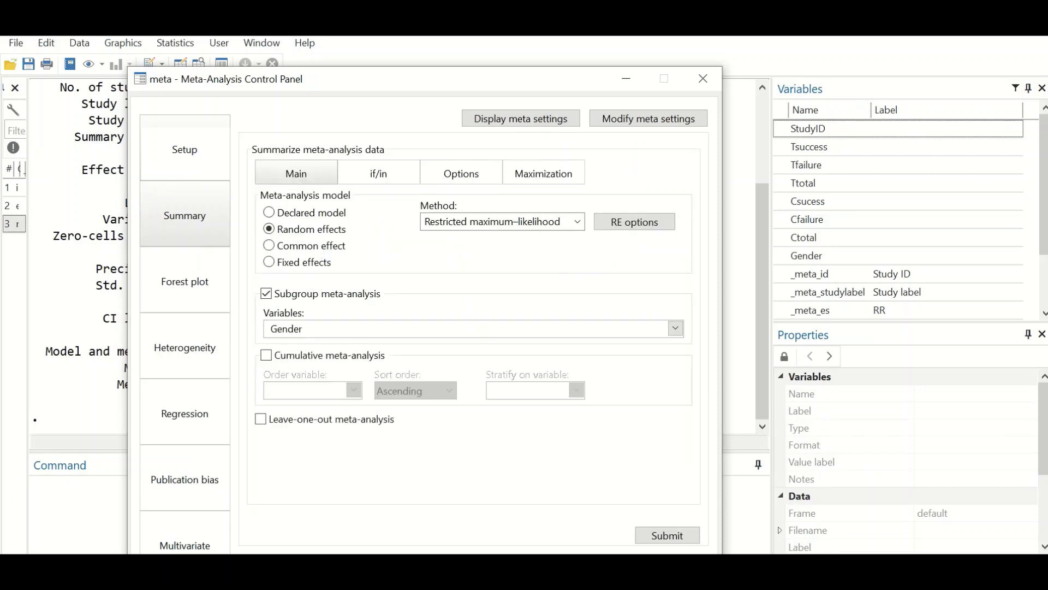
left_click(648, 539)
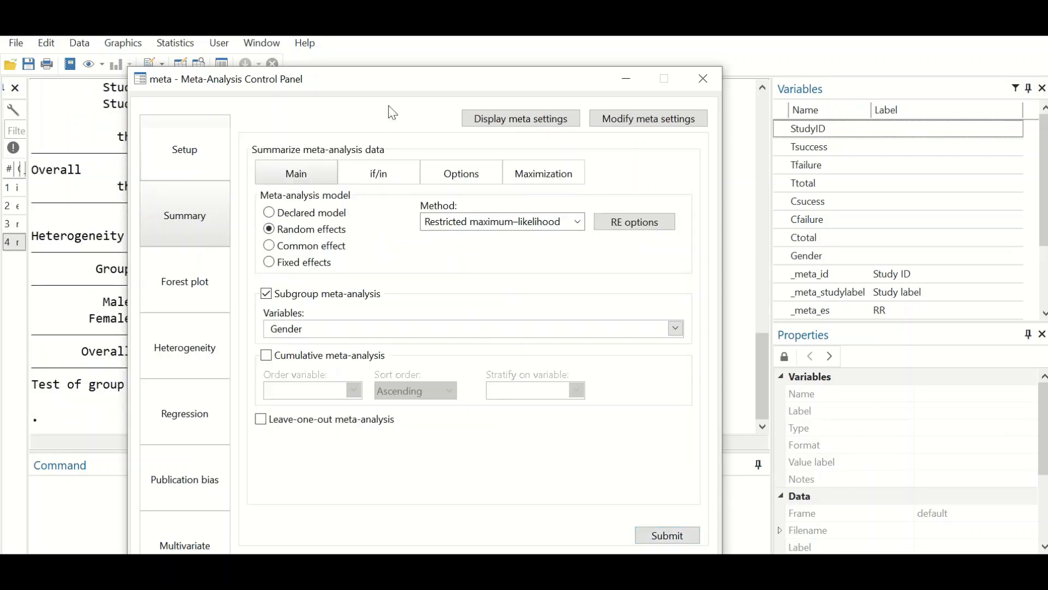
Step: Move the control panel aside and examine the risk ratios, confidence intervals and weights for the male and female subgroups
left_click_drag(390, 88, 1045, 132)
scroll(480, 213, "up", 10)
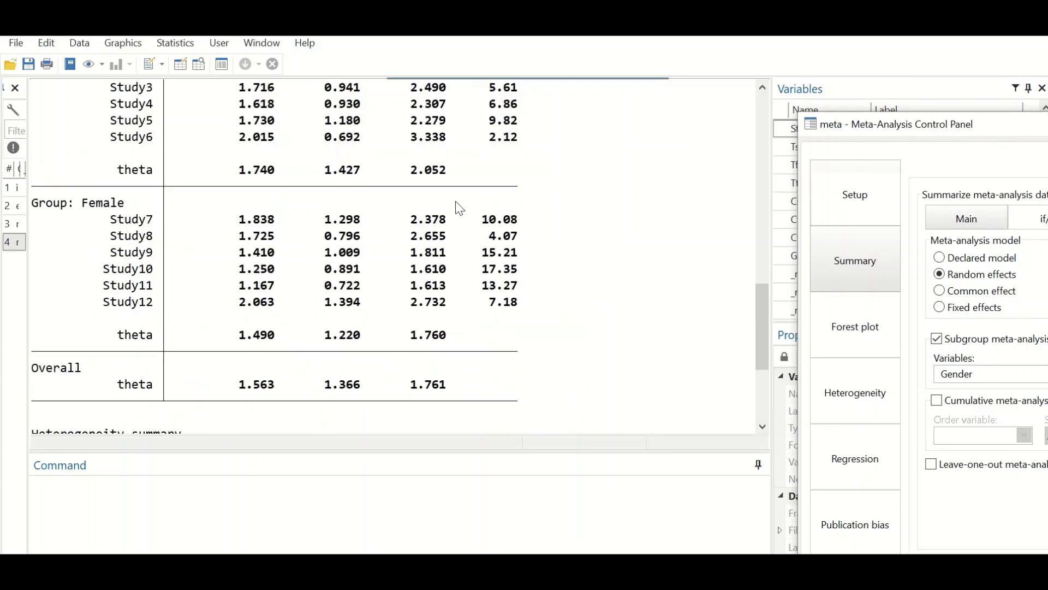
scroll(460, 206, "up", 1)
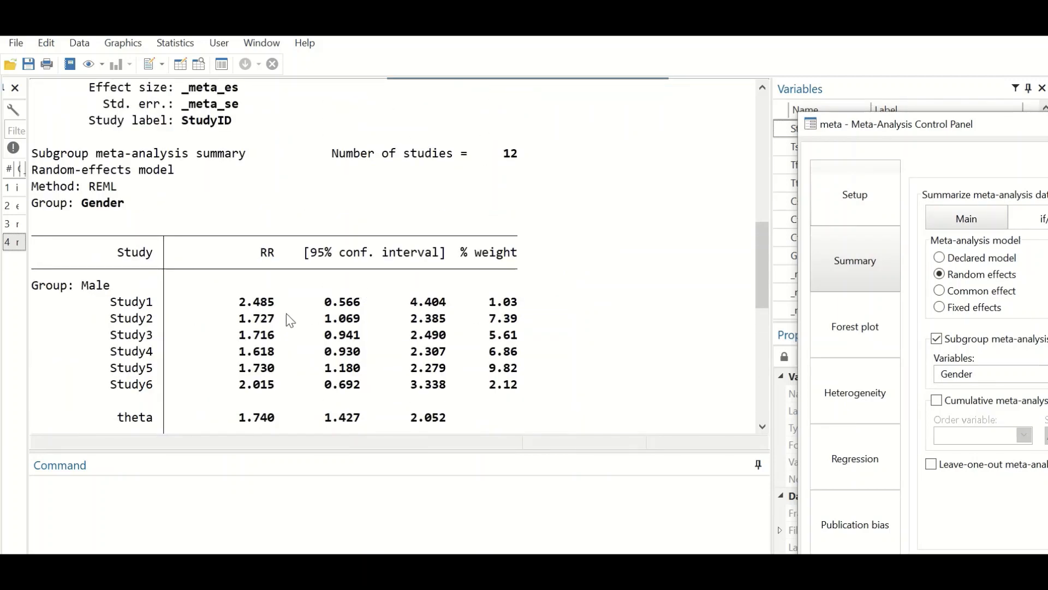
scroll(444, 268, "down", 1)
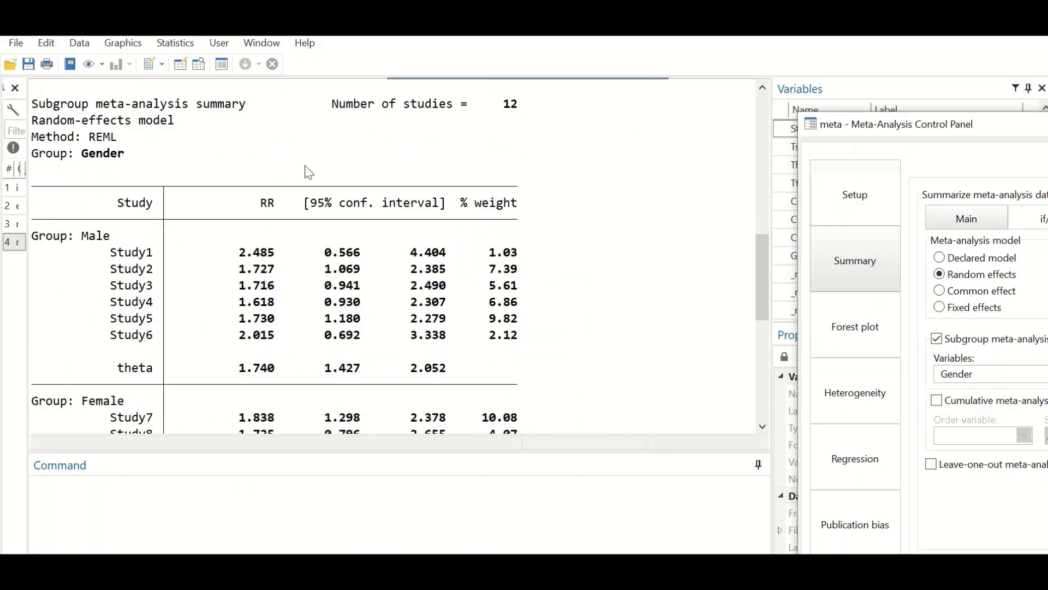
scroll(228, 224, "down", 2)
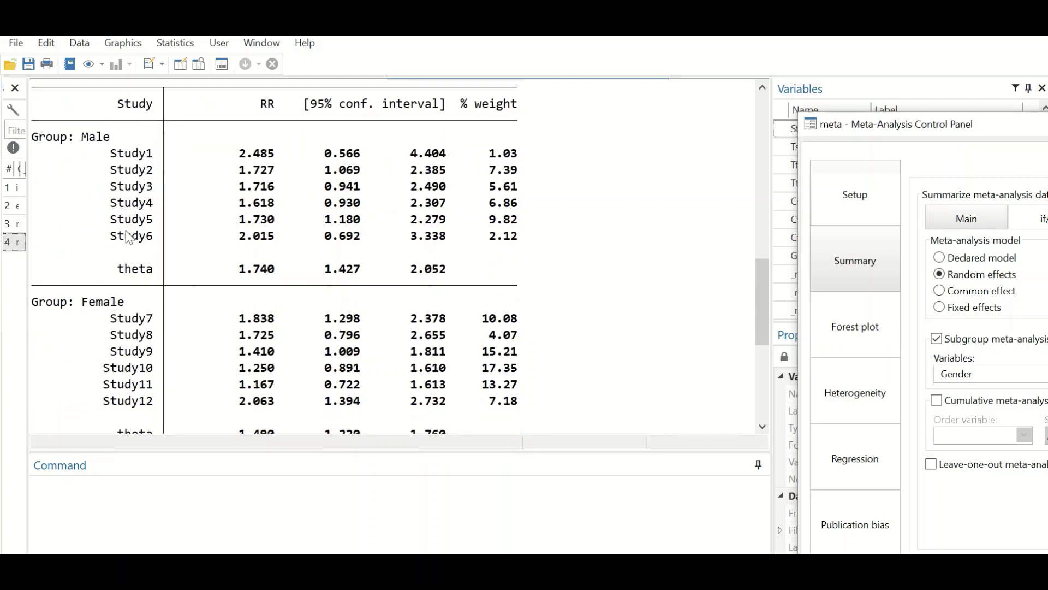
scroll(128, 237, "down", 1)
scroll(117, 300, "up", 2)
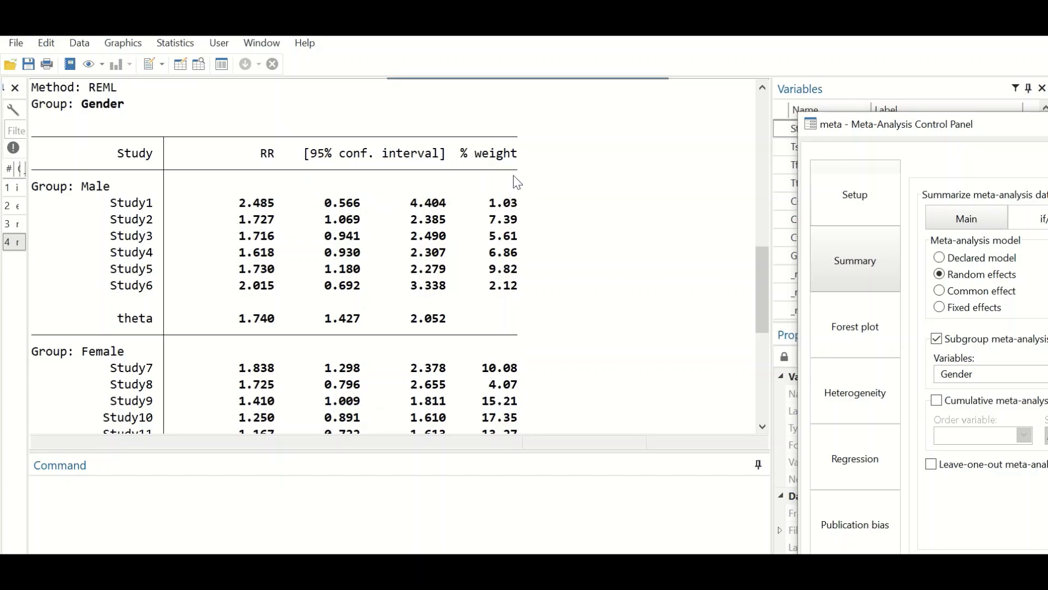
Step: Compare the pooled theta estimates and confidence intervals of the male, female and overall groups in the results table
scroll(196, 267, "down", 2)
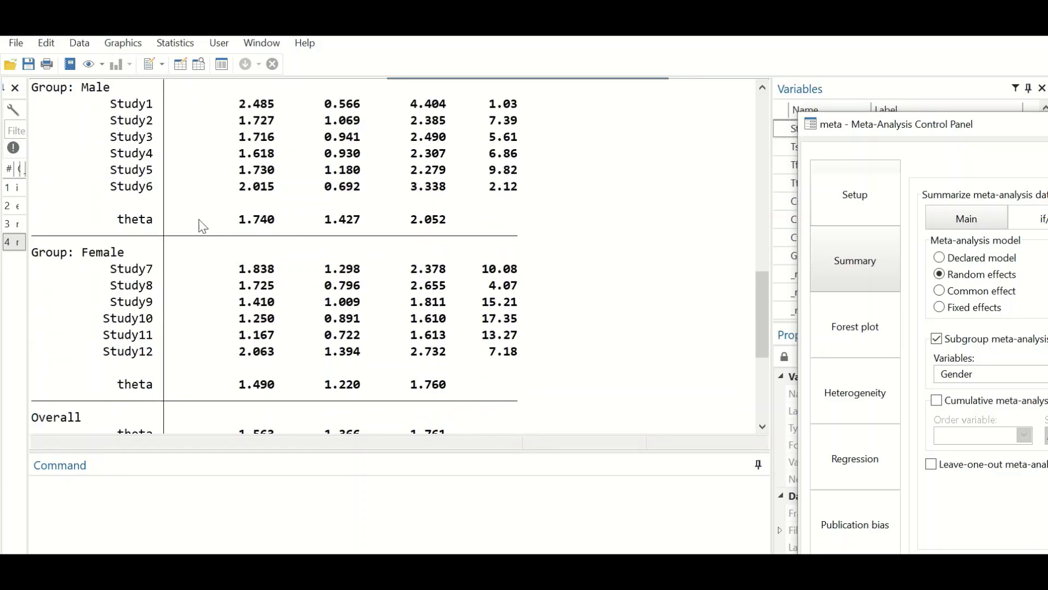
scroll(205, 246, "up", 2)
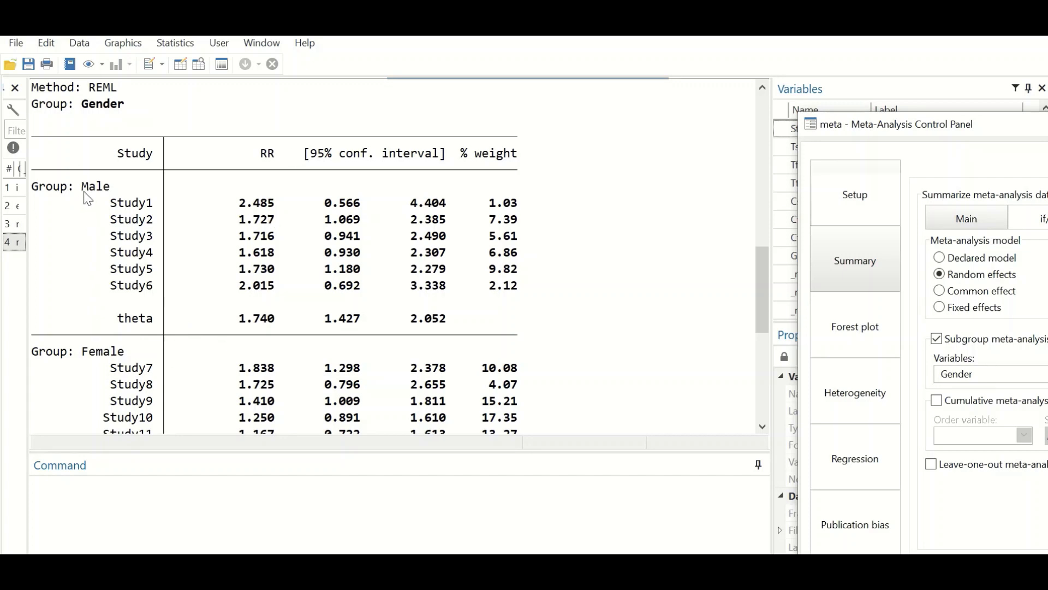
scroll(96, 201, "down", 1)
scroll(158, 266, "down", 2)
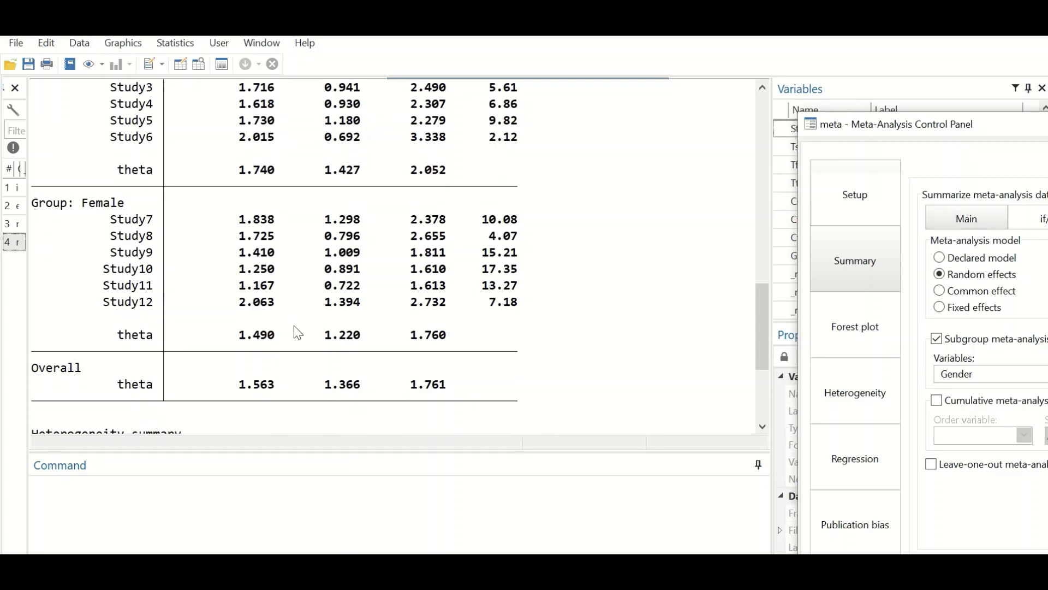
scroll(426, 289, "up", 1)
scroll(404, 268, "down", 2)
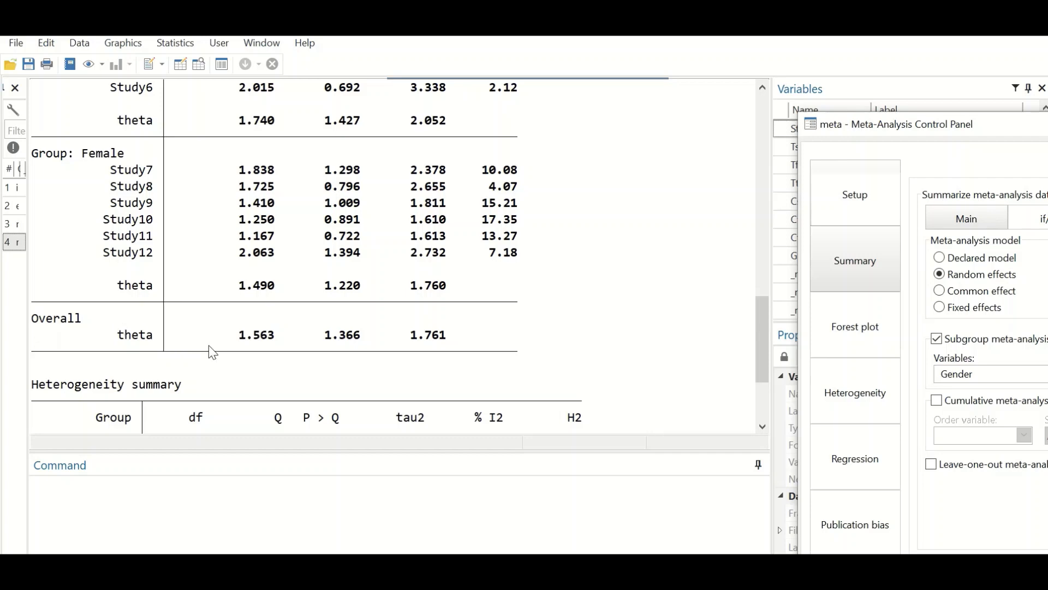
scroll(240, 309, "up", 1)
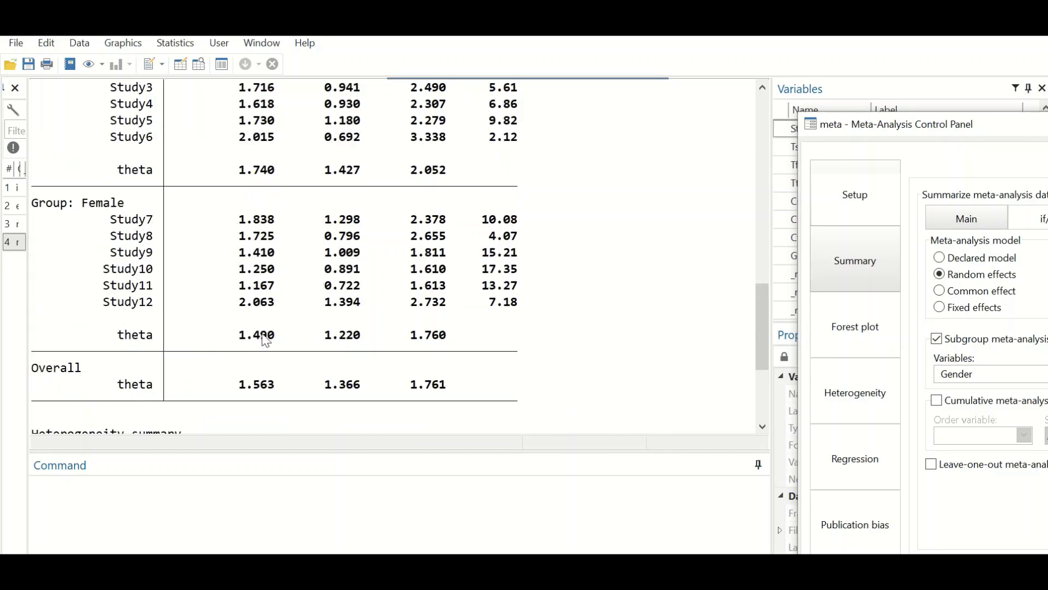
scroll(261, 246, "up", 2)
scroll(258, 240, "down", 1)
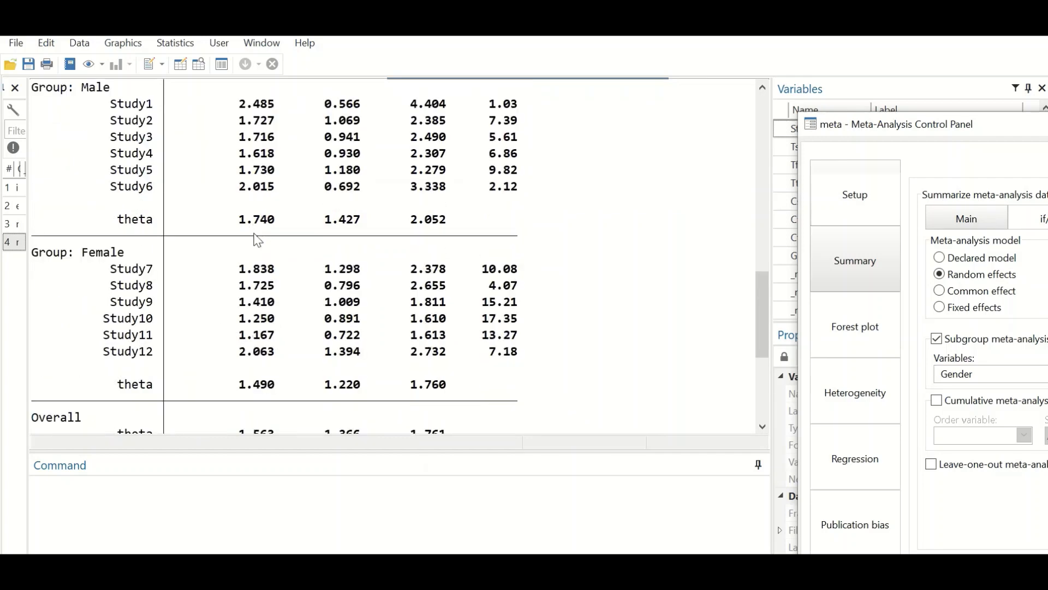
Step: Examine the heterogeneity summary by gender group and the test of group differences
scroll(265, 234, "down", 4)
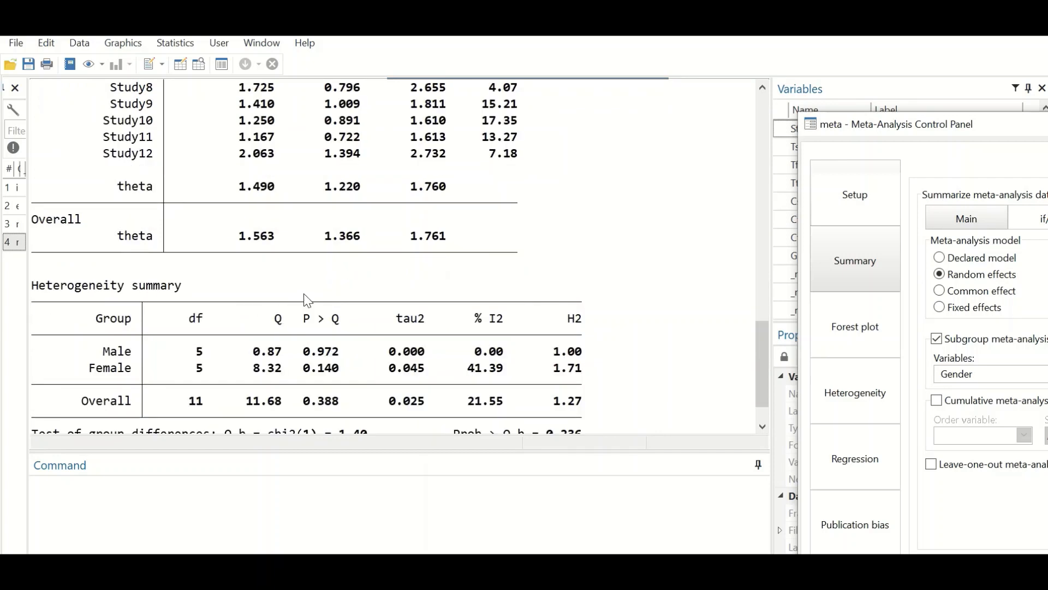
scroll(311, 295, "down", 1)
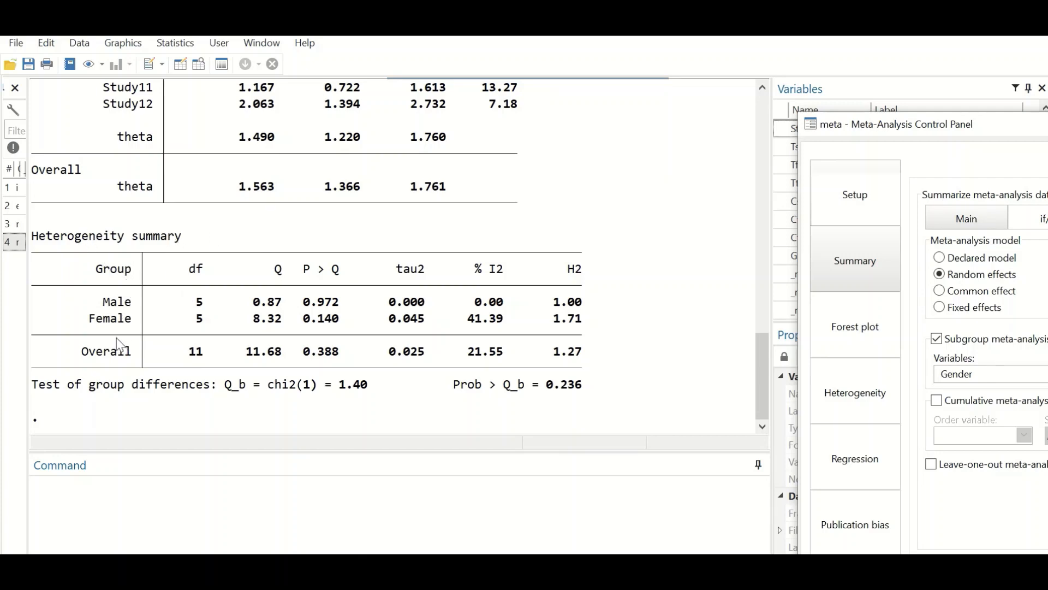
left_click(331, 288)
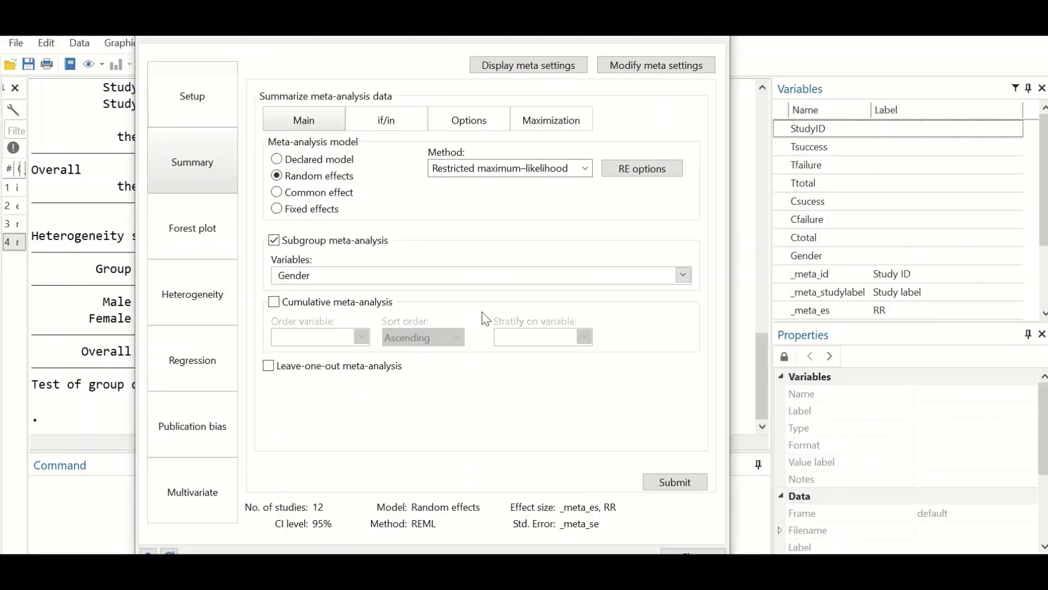
Step: Set up a random-effects forest plot with restricted maximum-likelihood and subgroups by Gender, keeping the default reporting and maximization settings
left_click(195, 233)
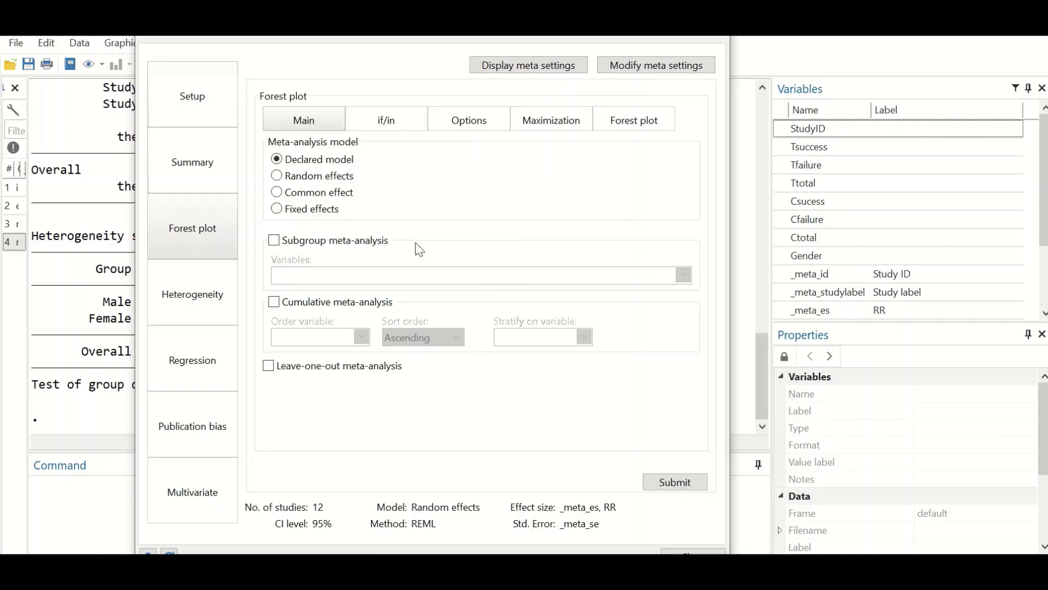
left_click(305, 180)
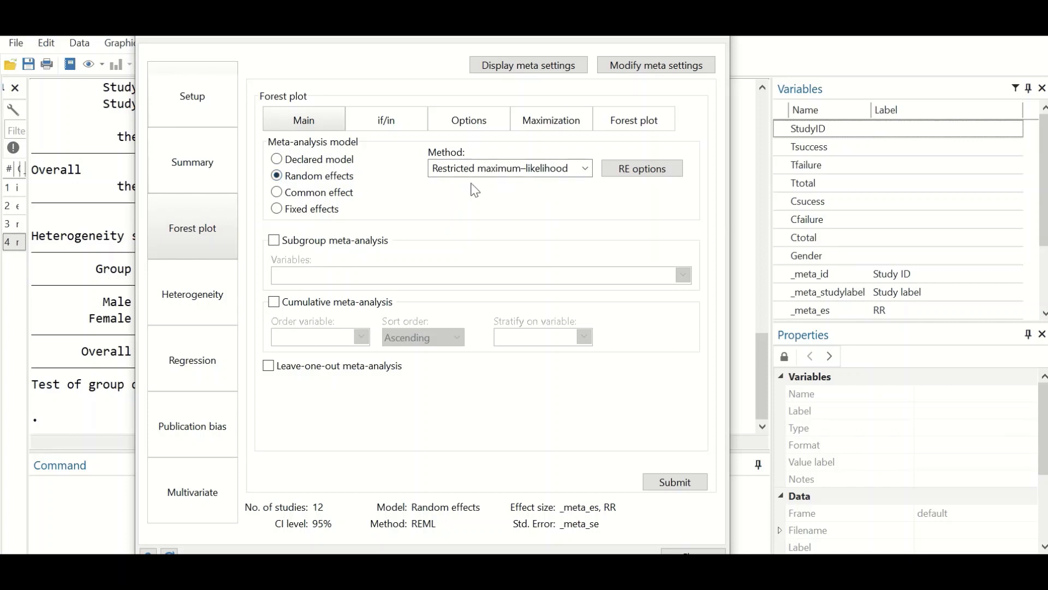
left_click(274, 241)
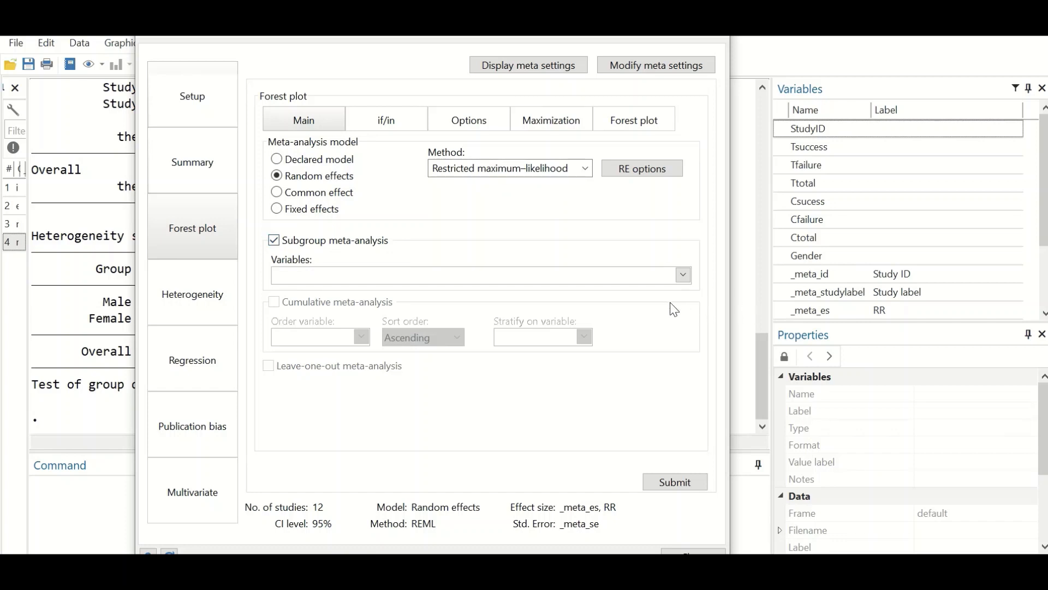
left_click(683, 276)
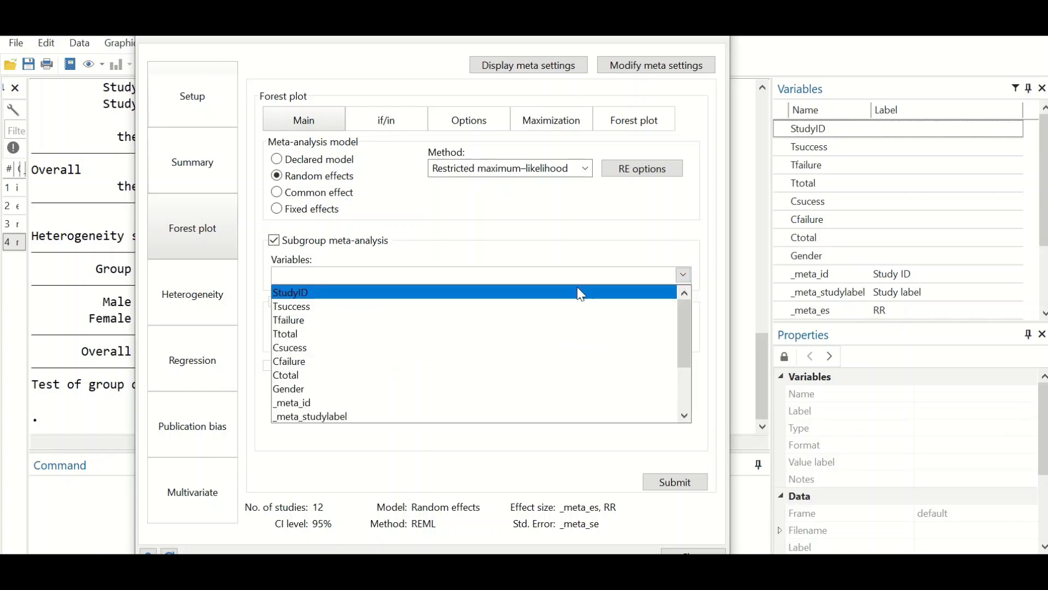
left_click(334, 389)
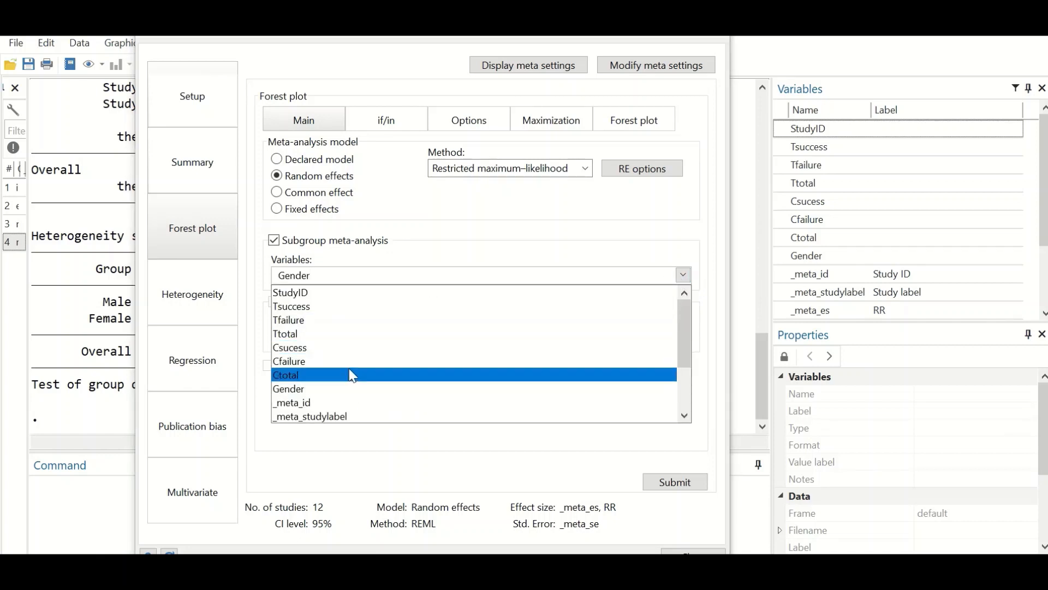
left_click(453, 232)
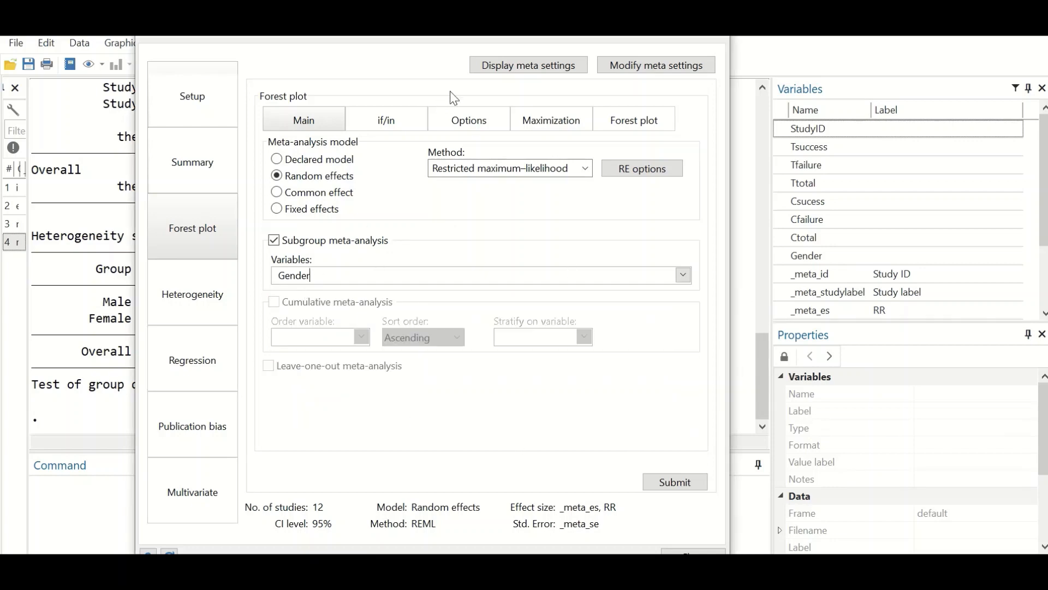
left_click(474, 122)
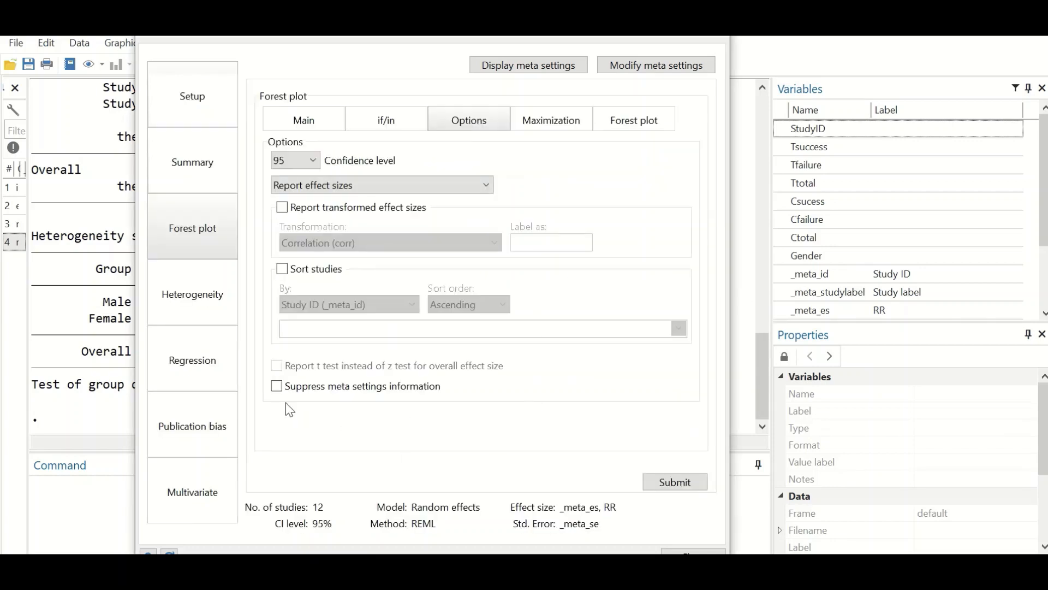
left_click(556, 127)
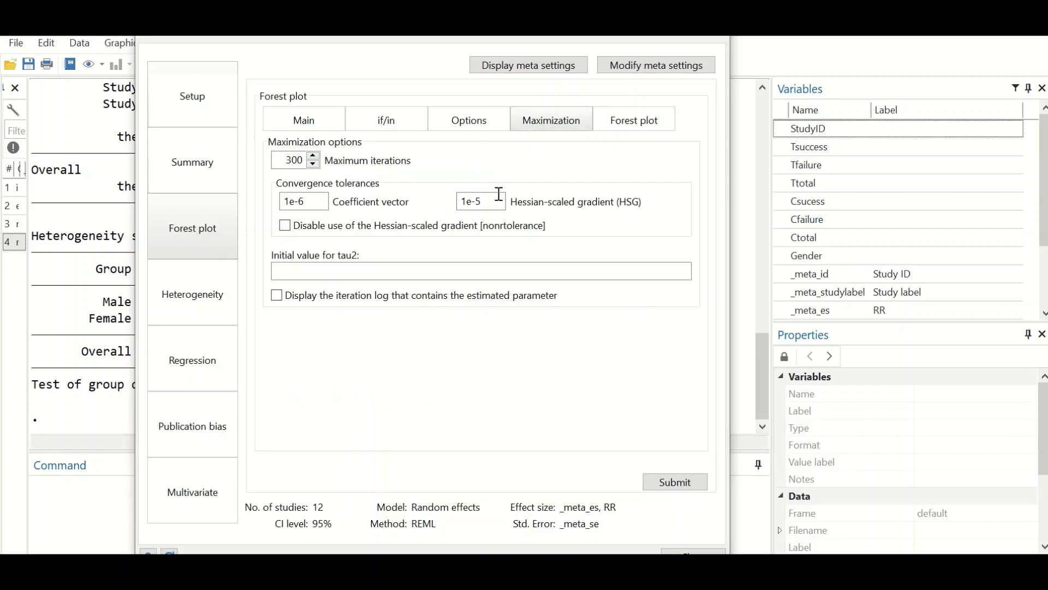
Step: Enable the overall effect-size line in the forest plot's plot options and style it red with a long-dash pattern
left_click(630, 124)
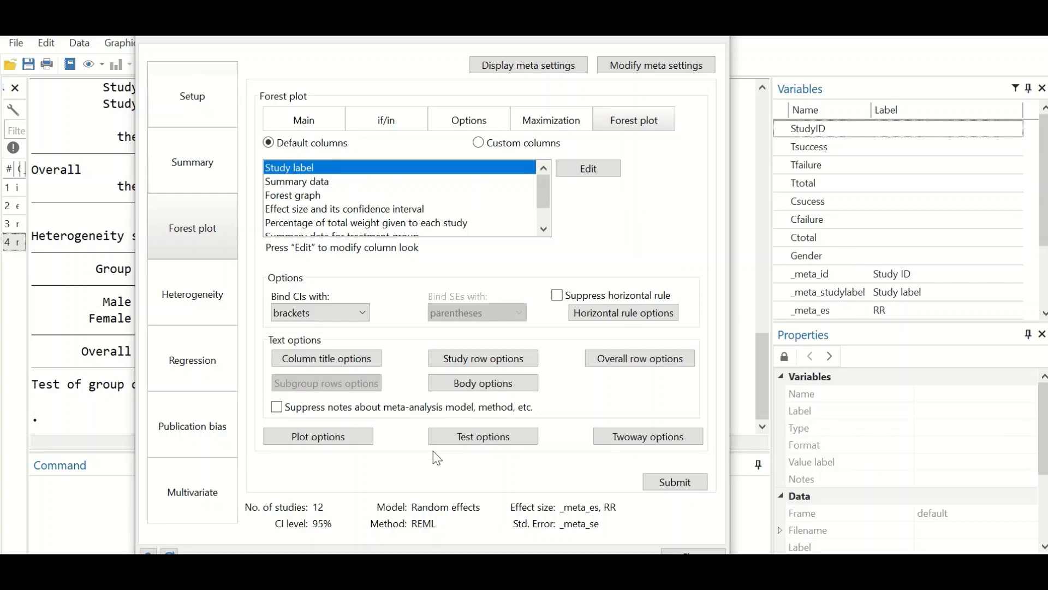
left_click(307, 440)
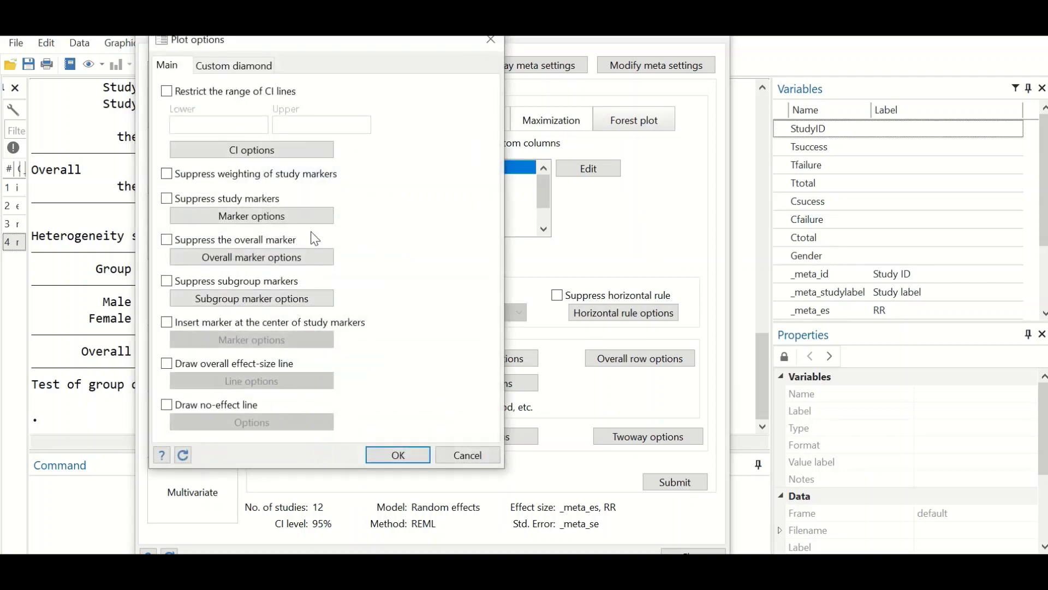
left_click(167, 364)
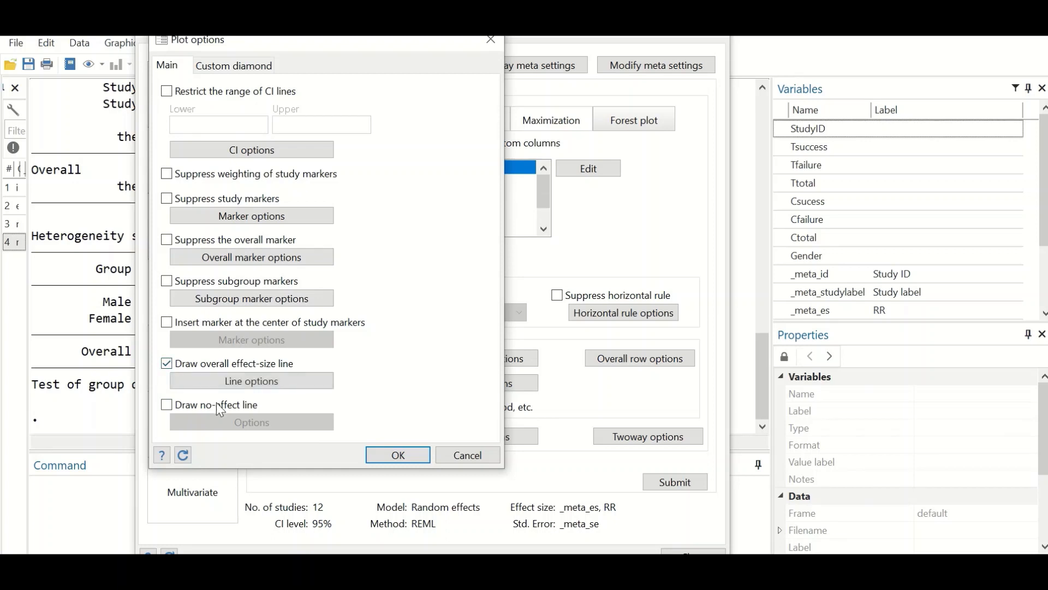
left_click(266, 385)
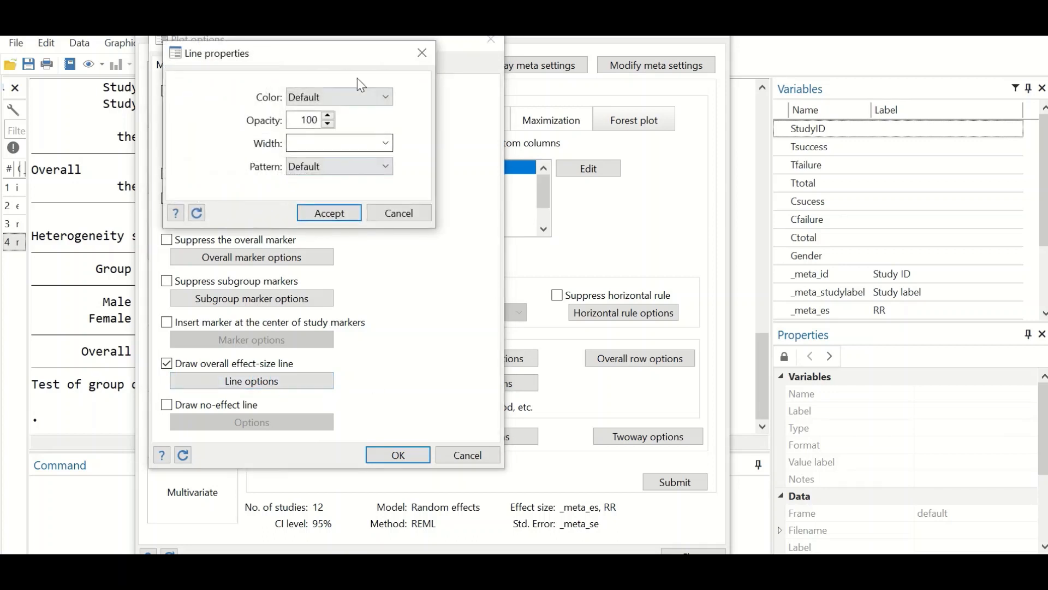
left_click_drag(309, 55, 352, 62)
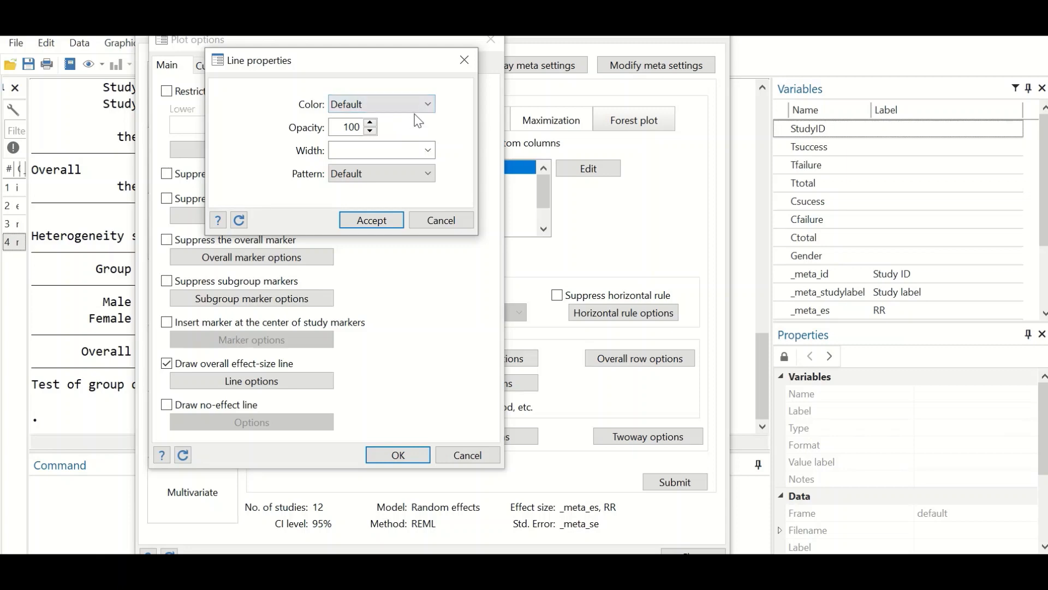
left_click(428, 103)
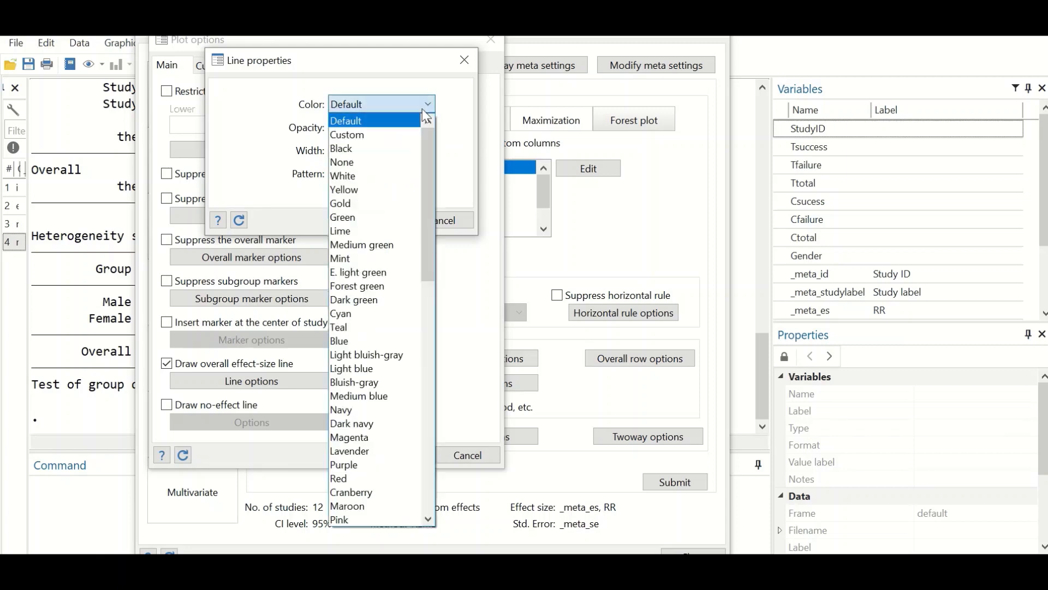
left_click(398, 479)
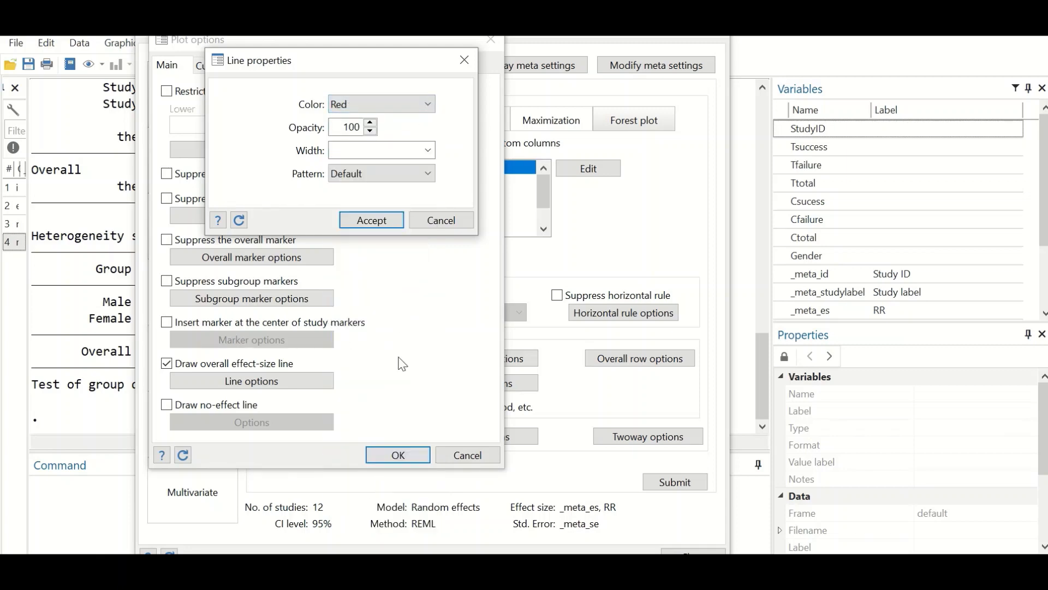
left_click(400, 176)
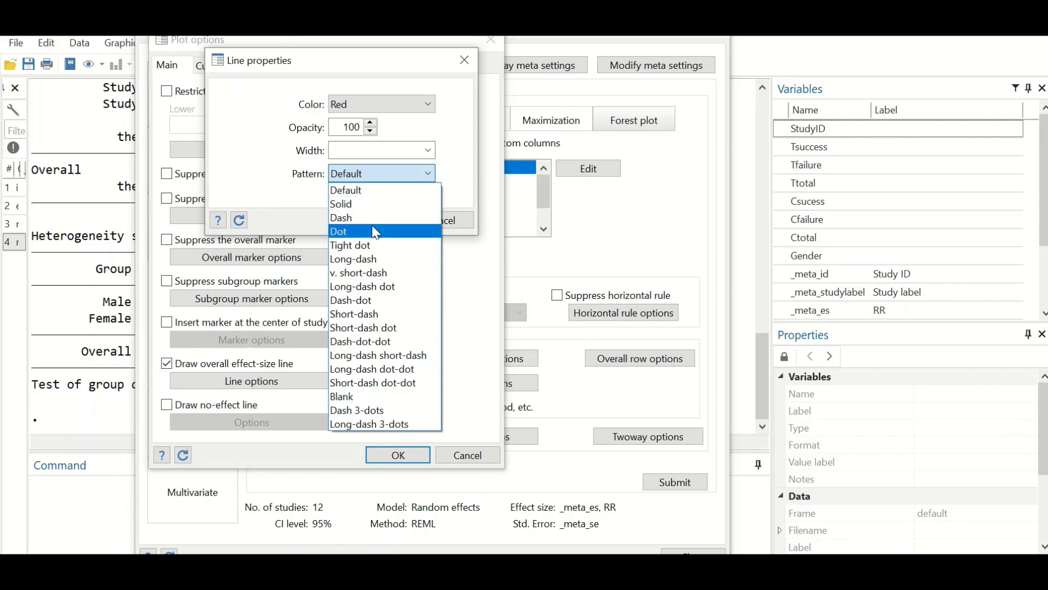
left_click(388, 261)
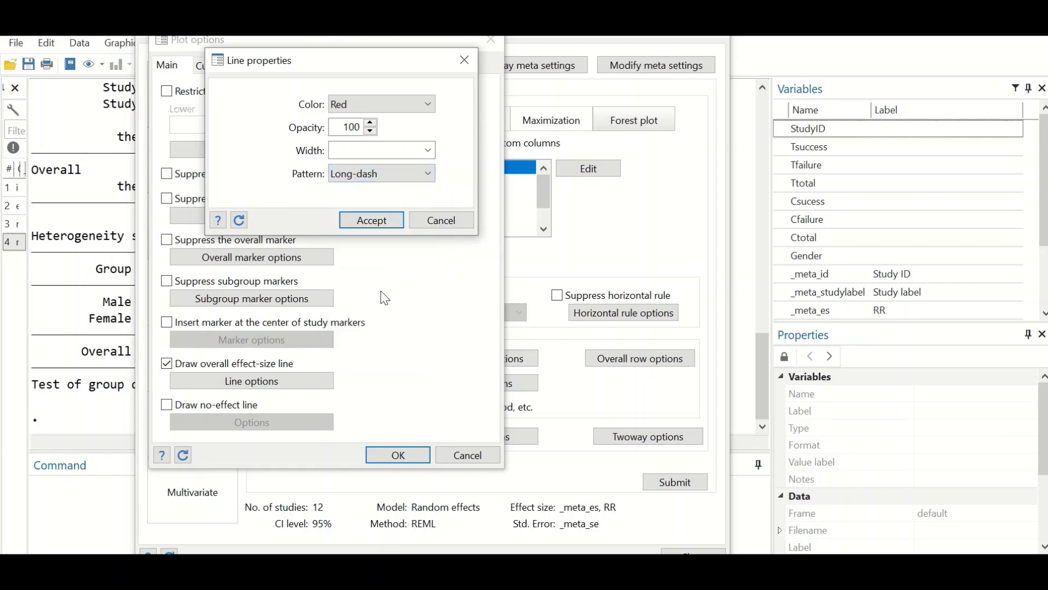
left_click(374, 213)
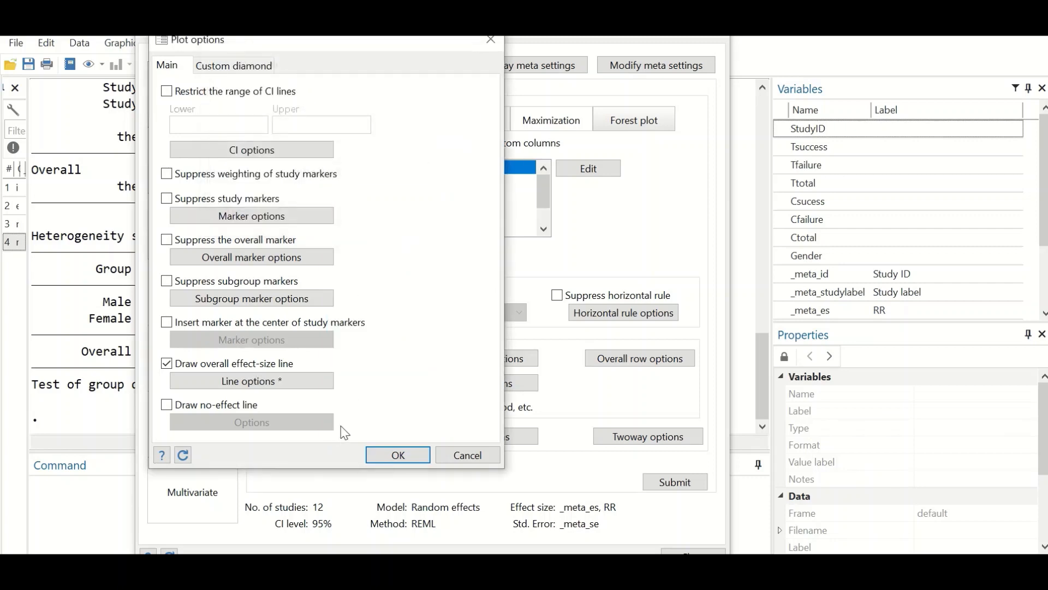
Step: Add a no-effect line in blue with a dash pattern, accept the plot options, and generate the subgroup forest plot
left_click(165, 405)
left_click(239, 423)
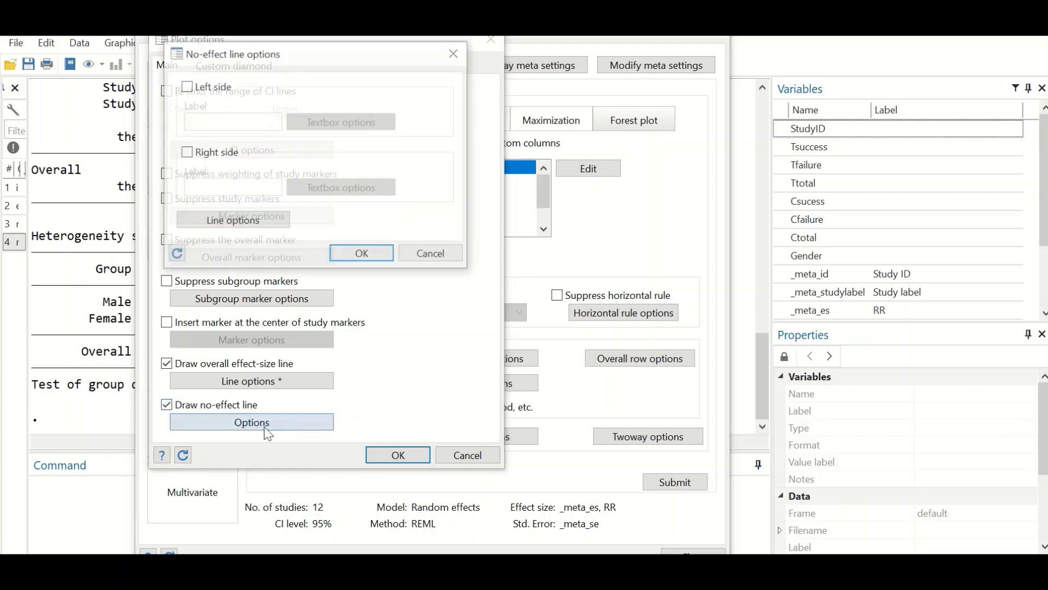
left_click(261, 221)
left_click(365, 113)
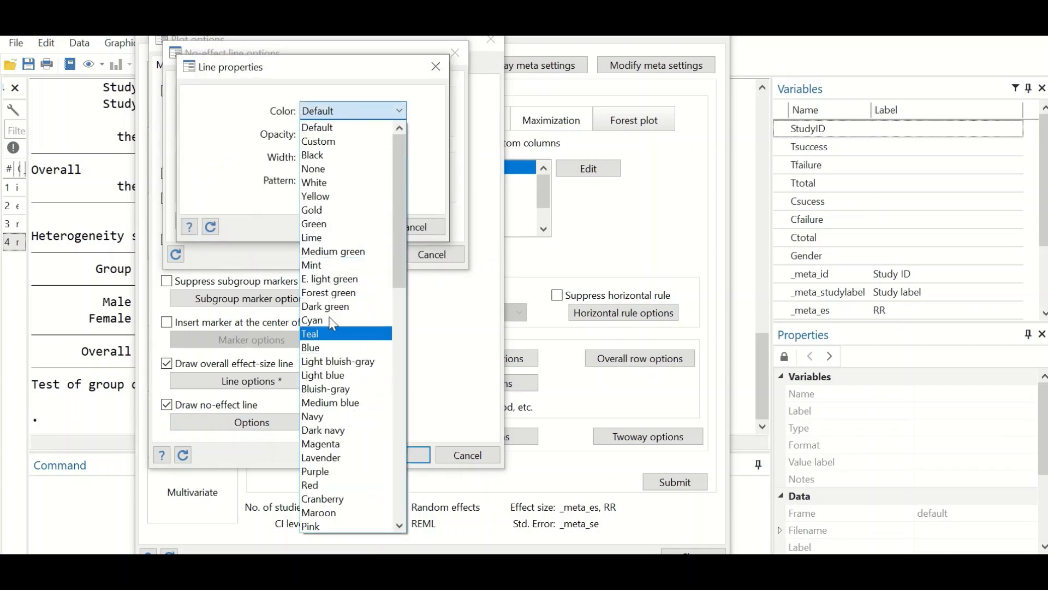
left_click(322, 348)
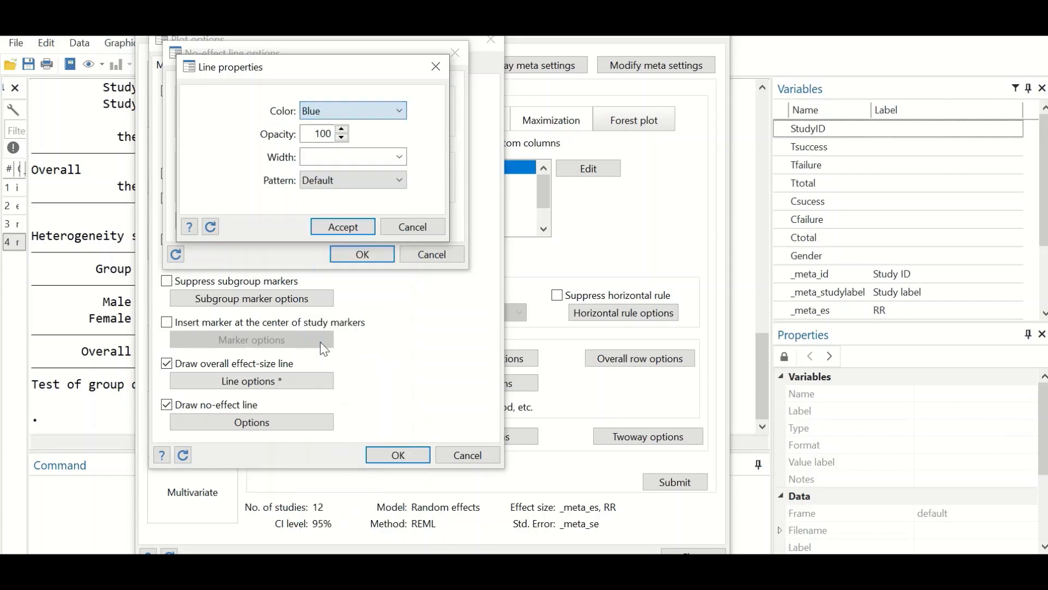
left_click(339, 179)
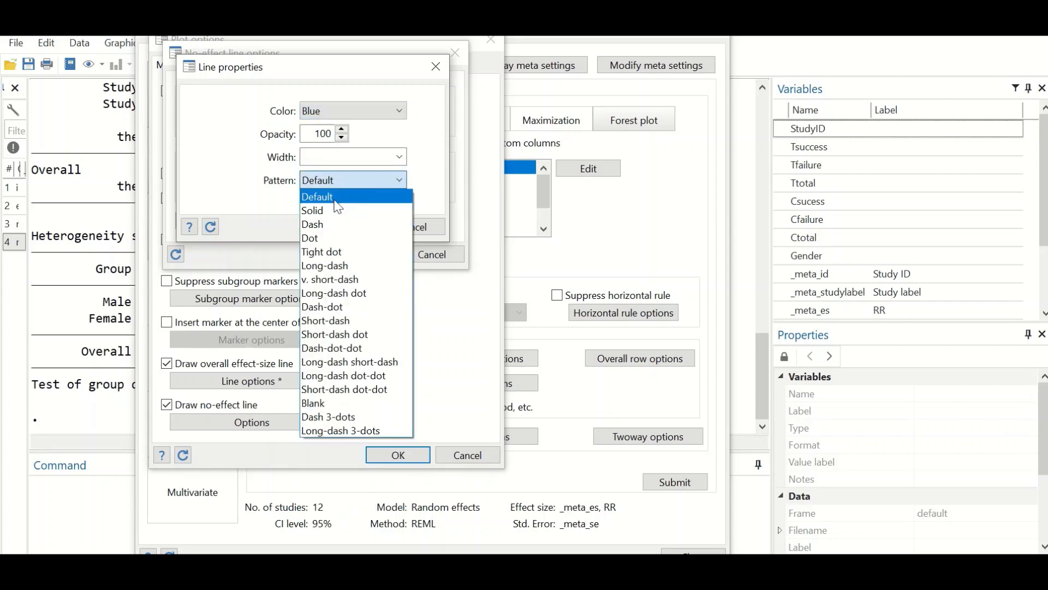
left_click(328, 225)
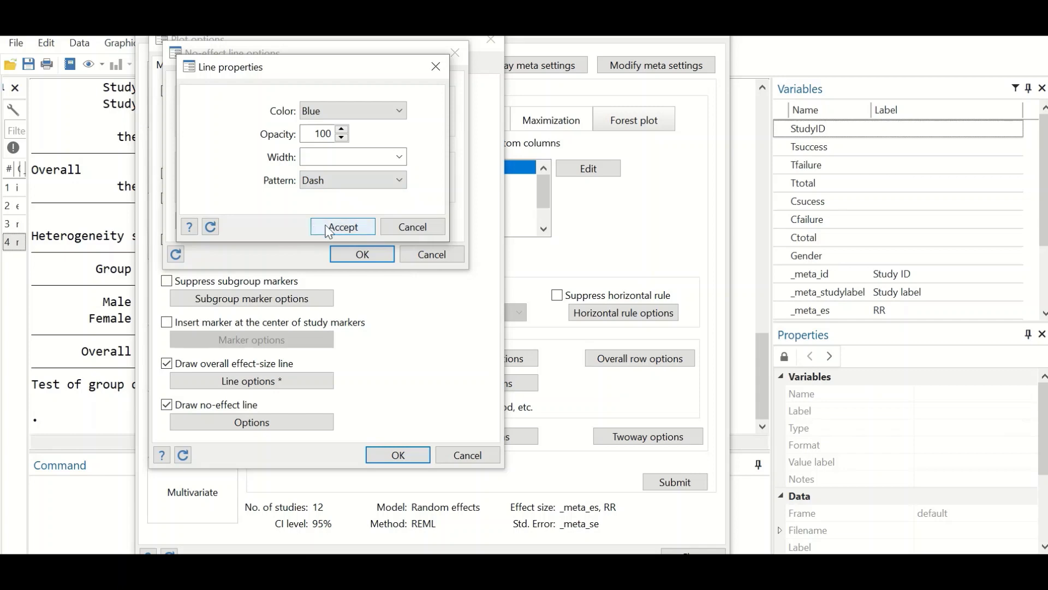
left_click(317, 228)
left_click(352, 254)
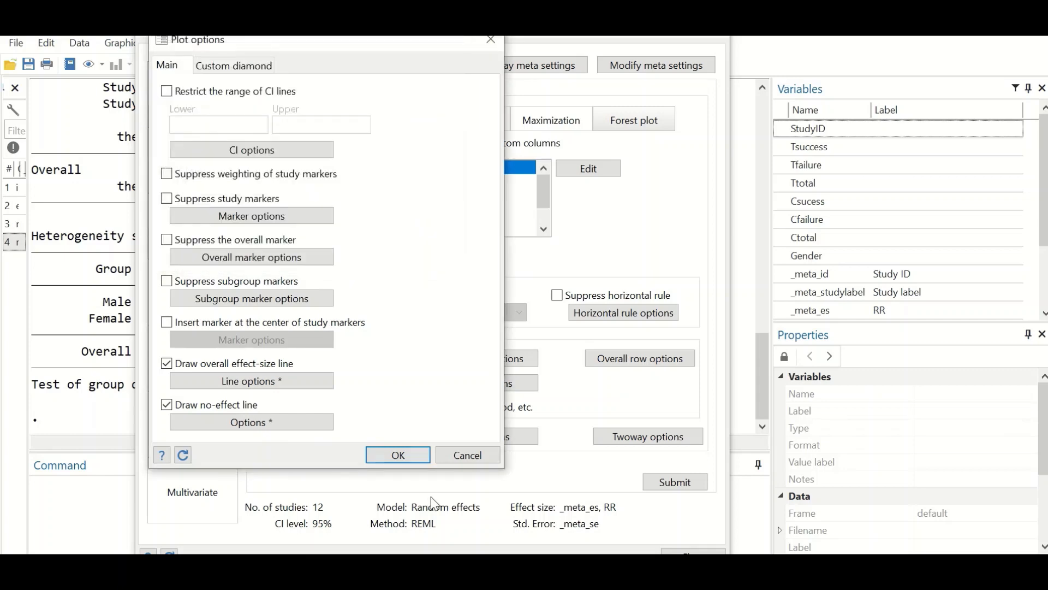
left_click(410, 456)
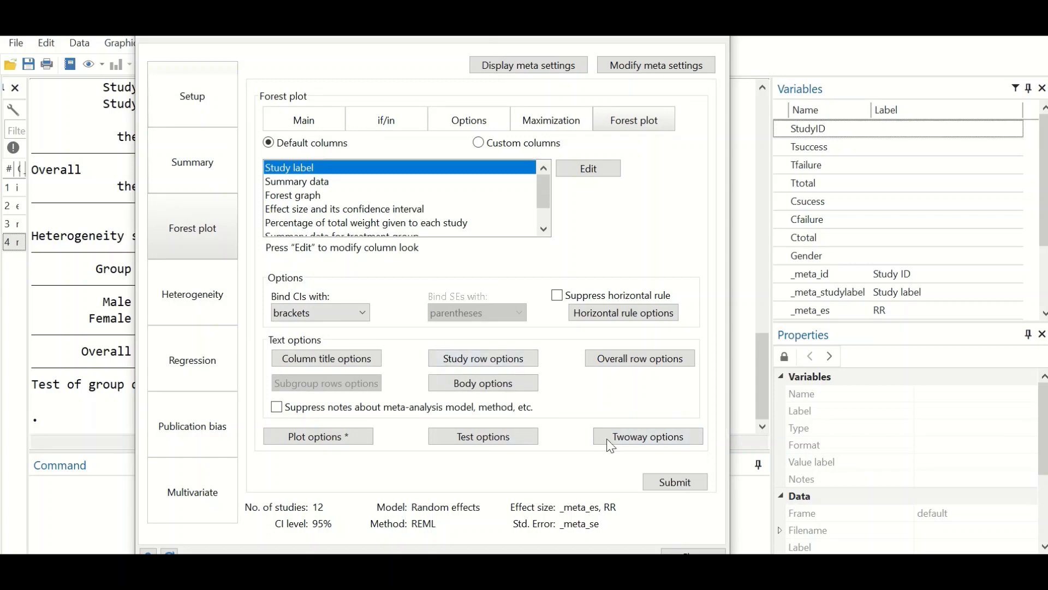
left_click(666, 485)
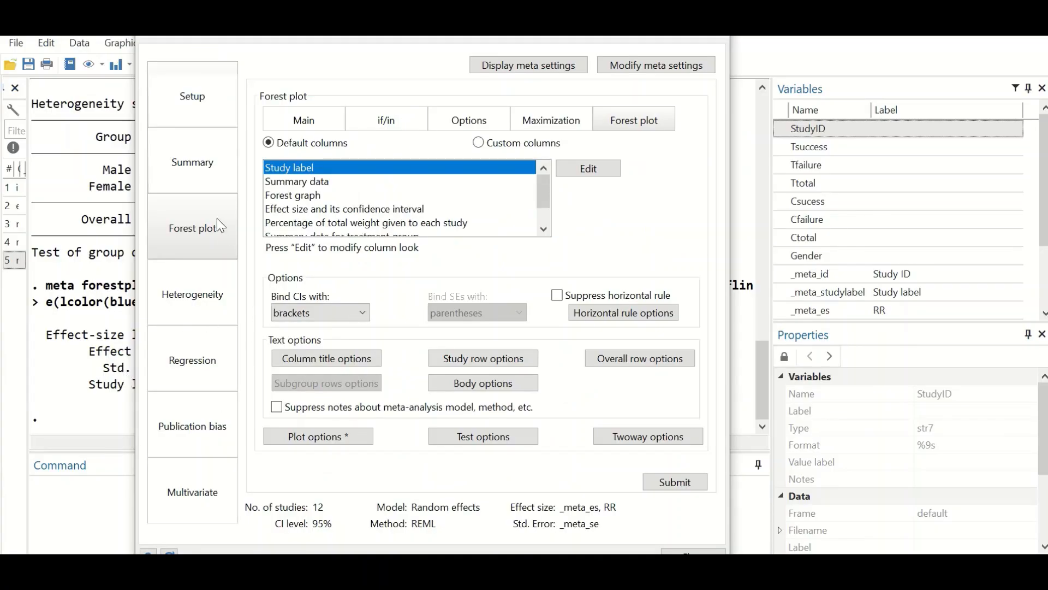
Step: Set up a standard funnel plot for publication bias with a random-effects model using restricted maximum-likelihood
left_click(189, 296)
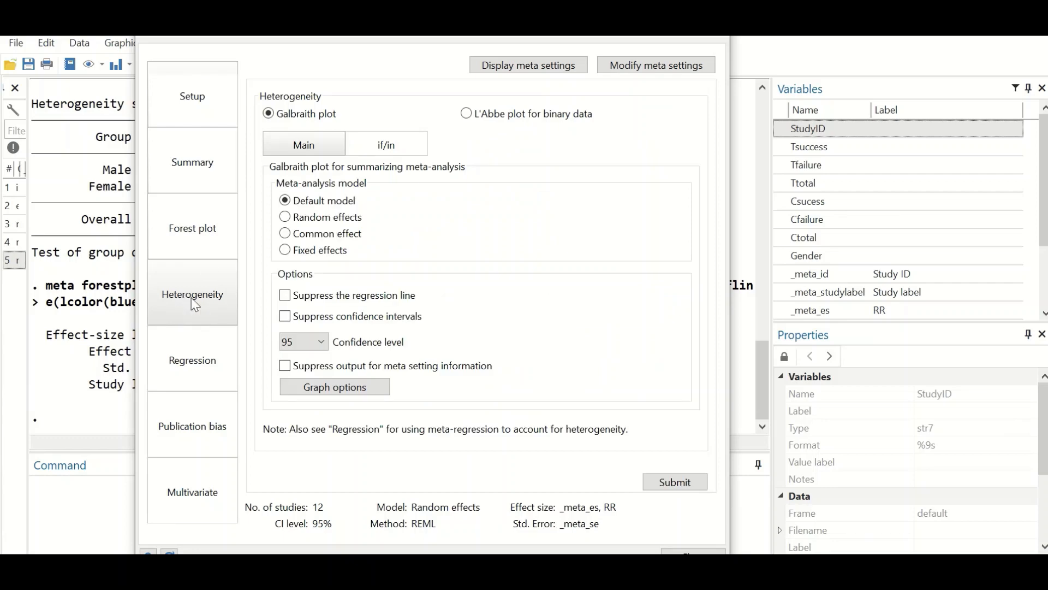
left_click(203, 357)
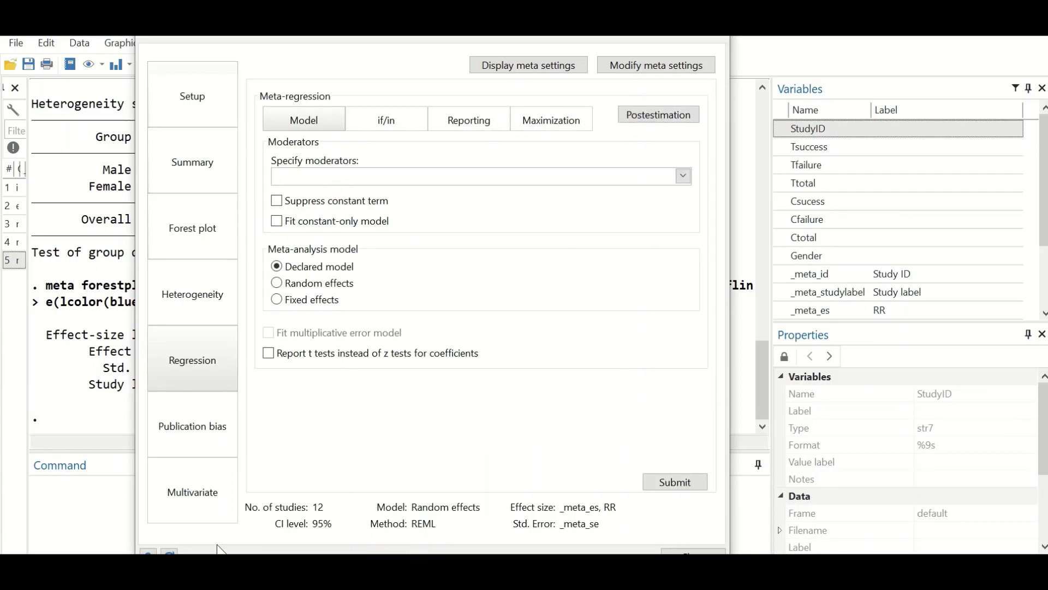
left_click(191, 437)
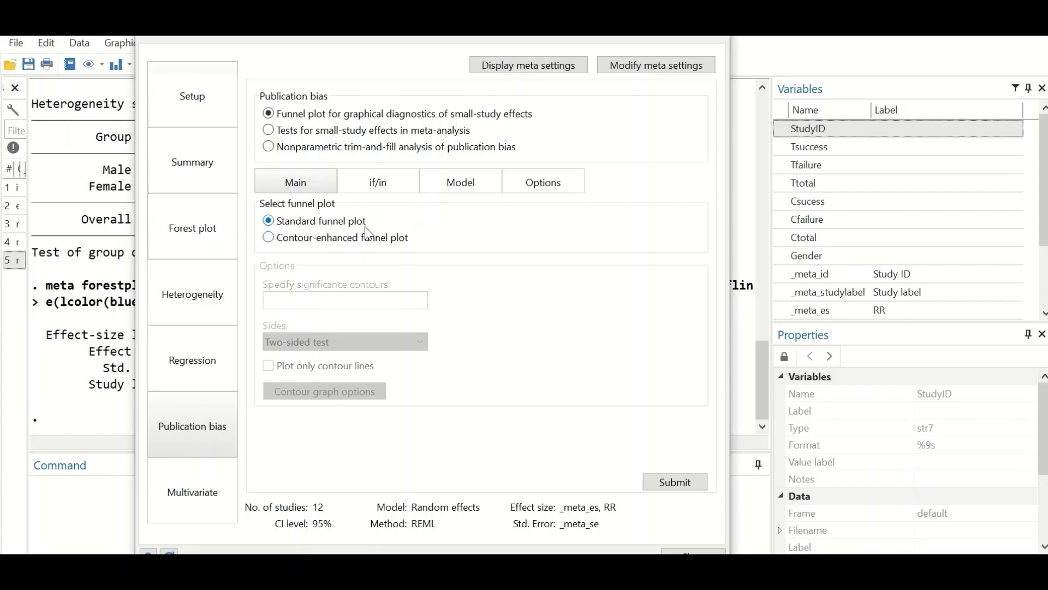
left_click(462, 185)
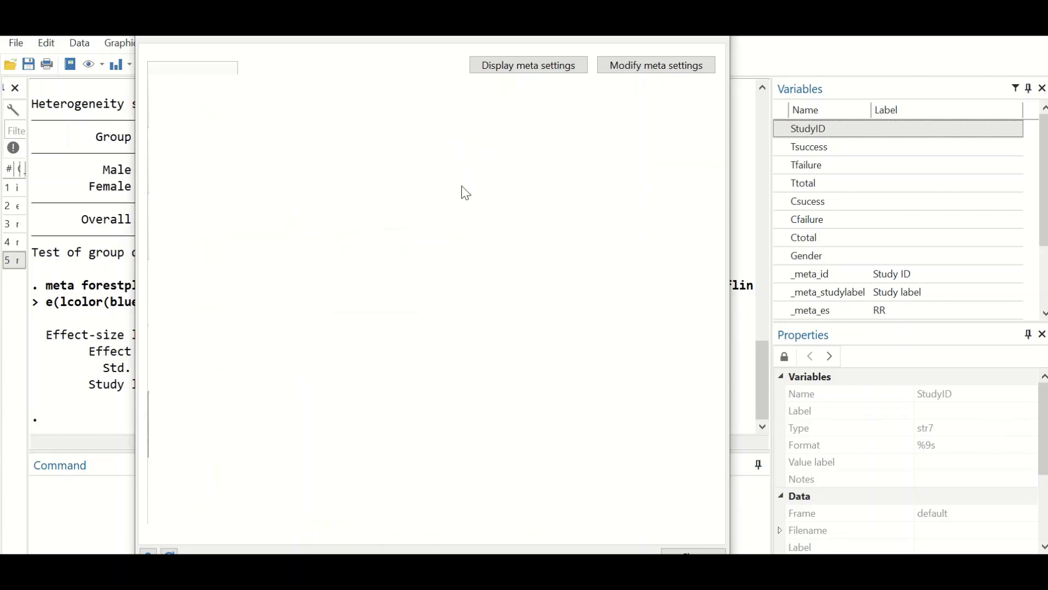
left_click(306, 240)
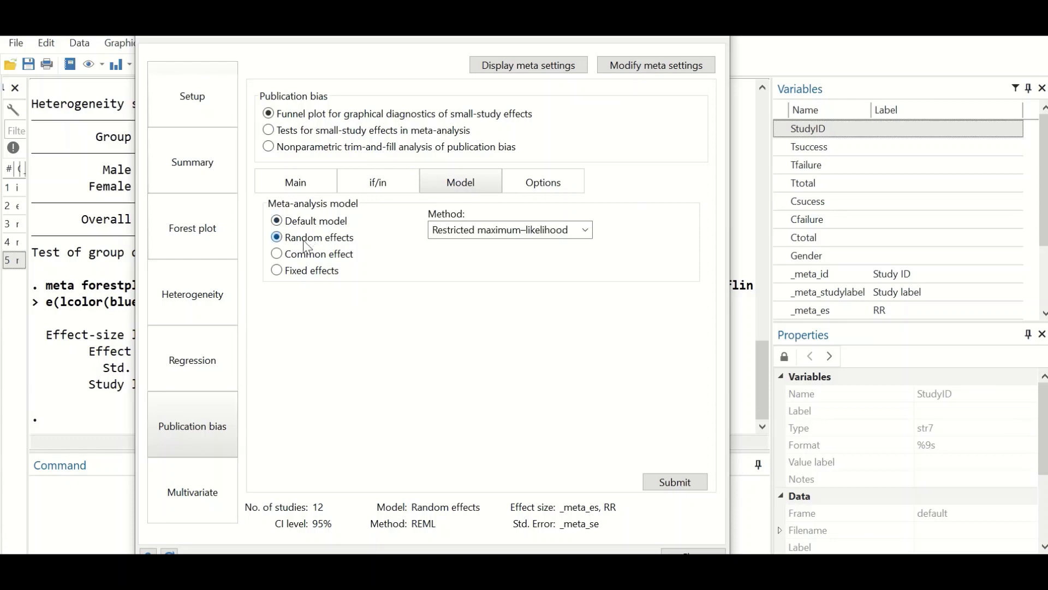
Step: Produce separate funnel plots by Gender, keeping standard error as the y-axis metric and the 95 confidence level, and generate the graph
left_click(532, 188)
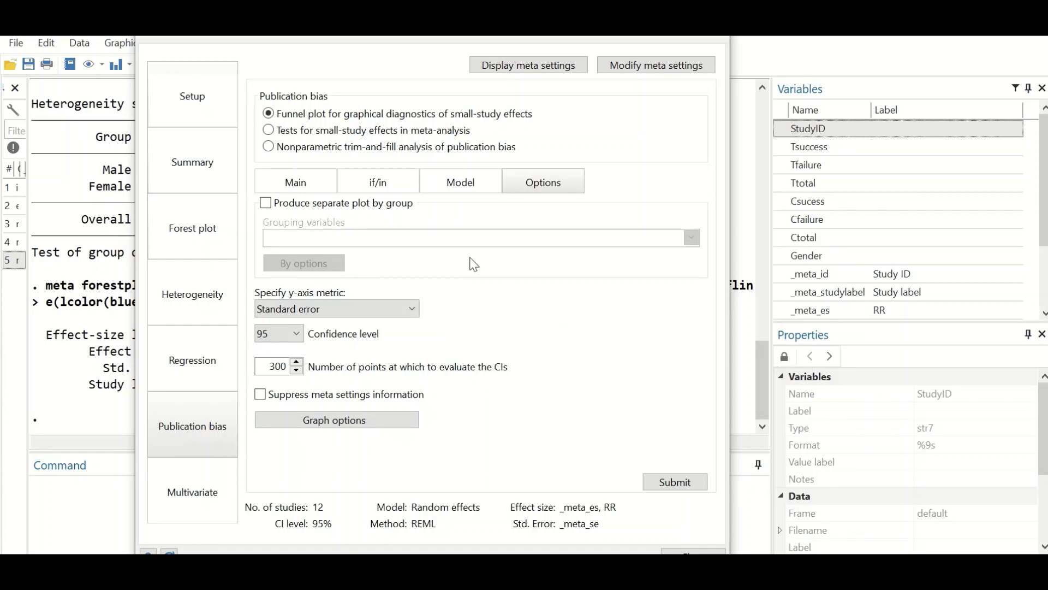
left_click(266, 204)
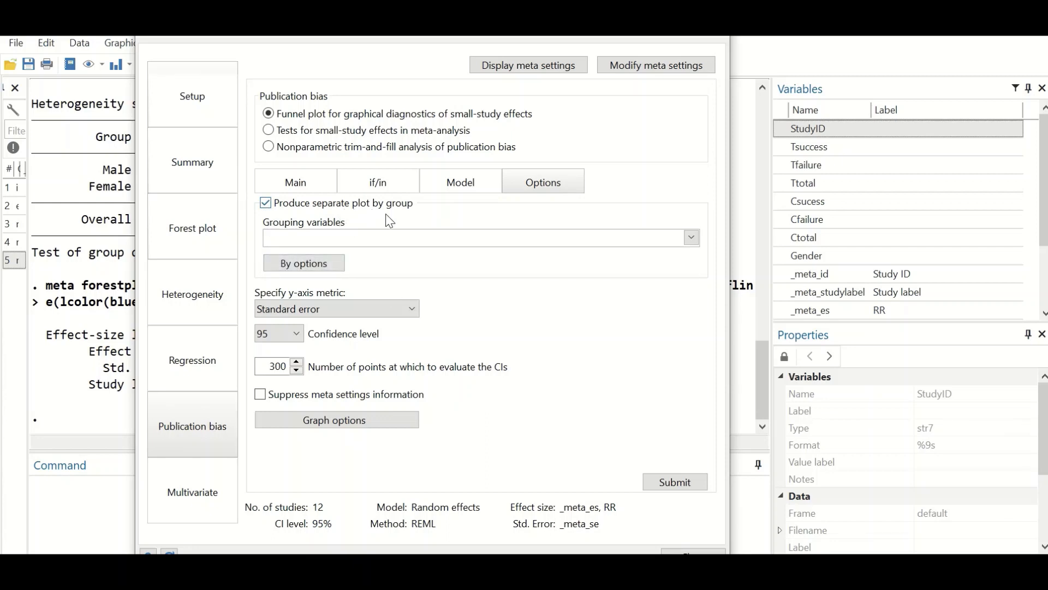
left_click(692, 241)
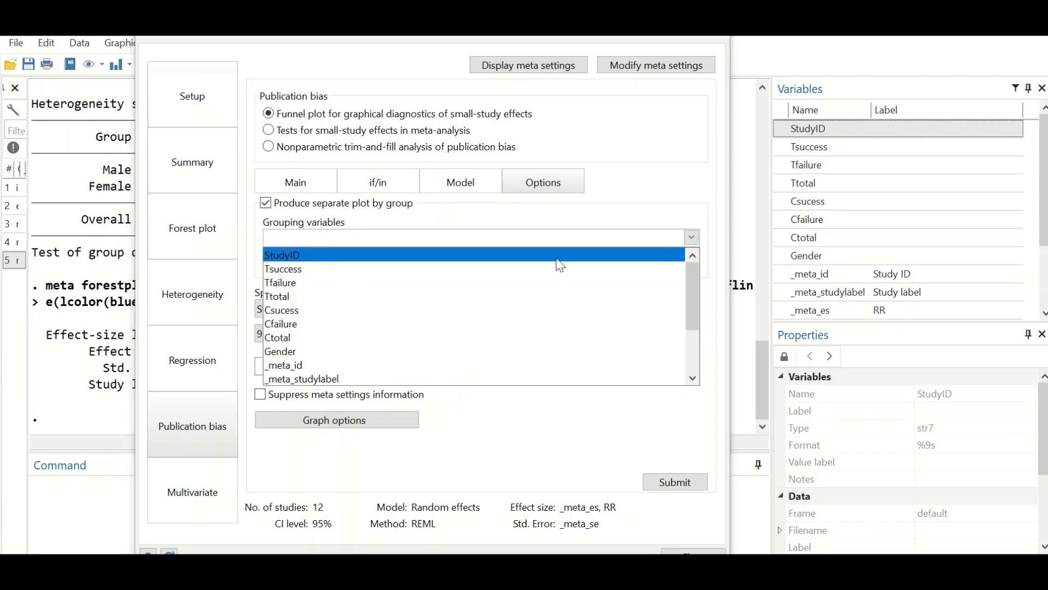
left_click(283, 355)
left_click(683, 176)
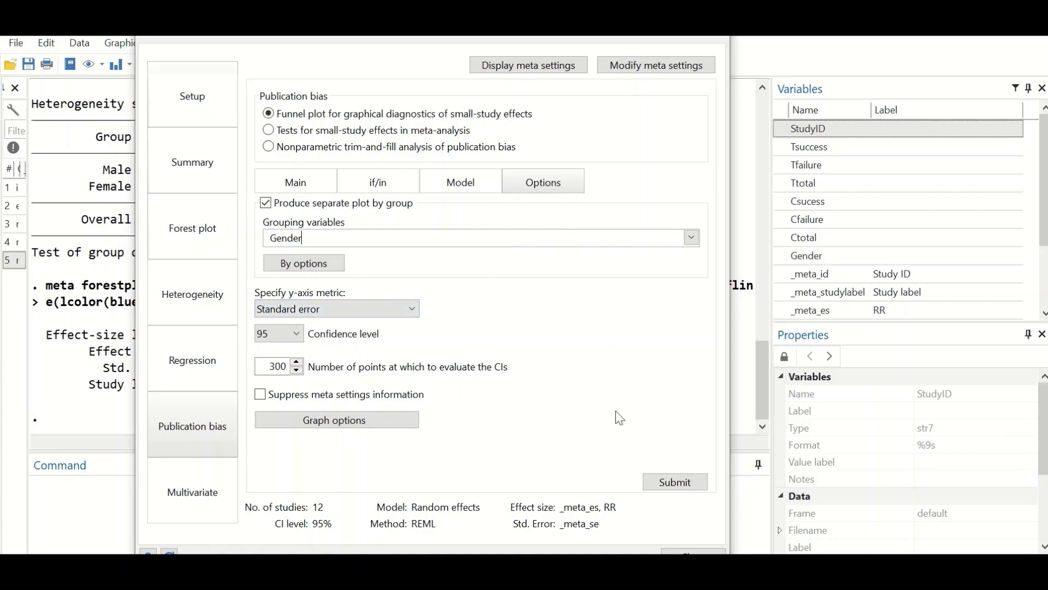
left_click(672, 483)
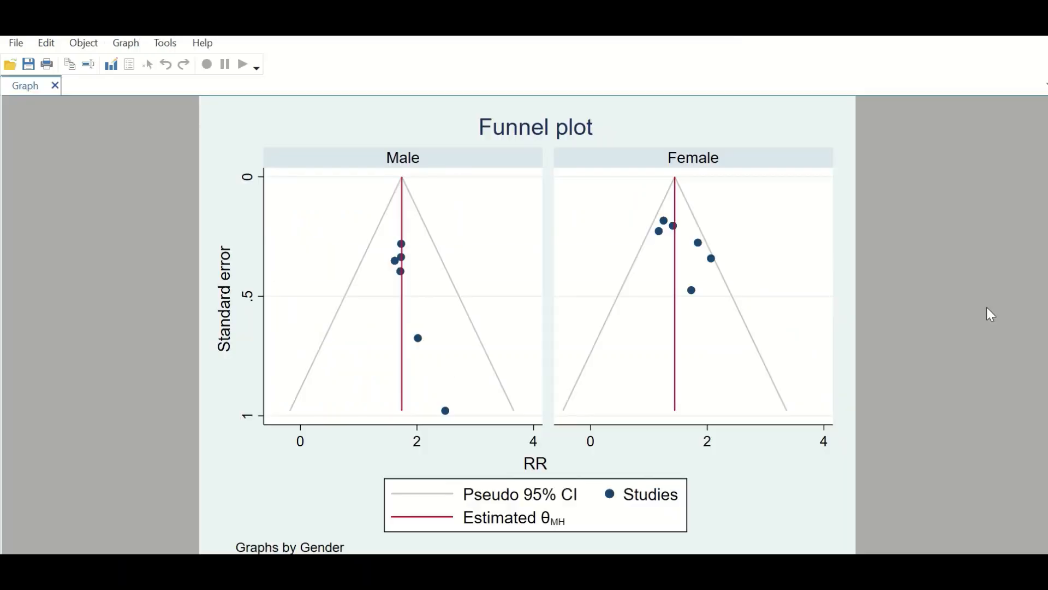